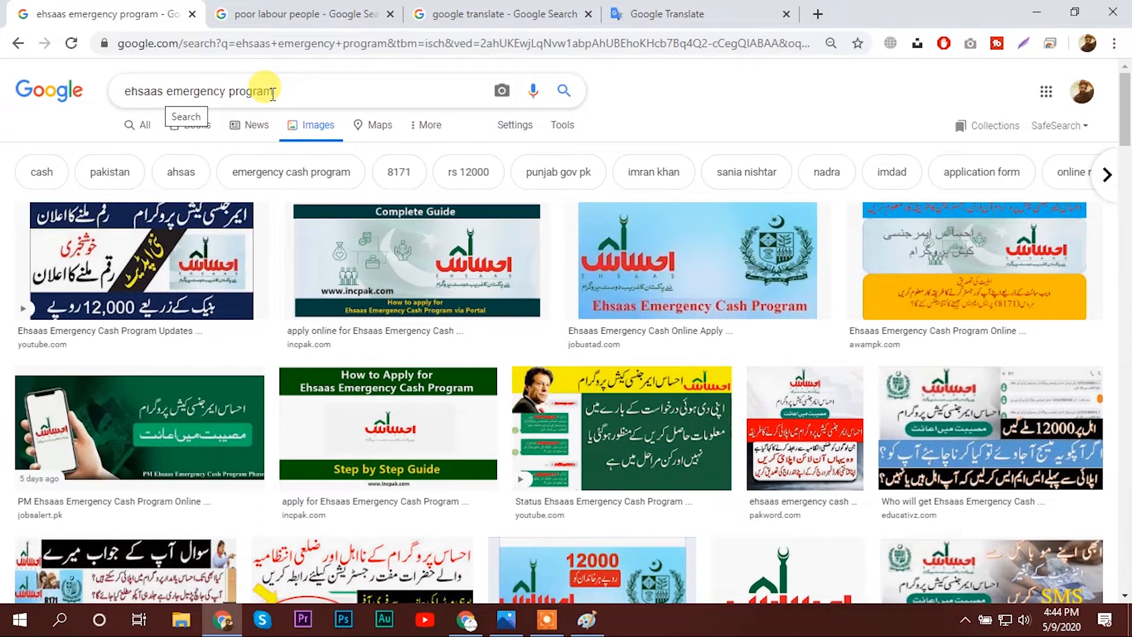
# - Open the full-size image of the Status Ehsaas Emergency Cash Program result from YouTube in its own browser tab
pyautogui.scroll(-4, 590, 295)
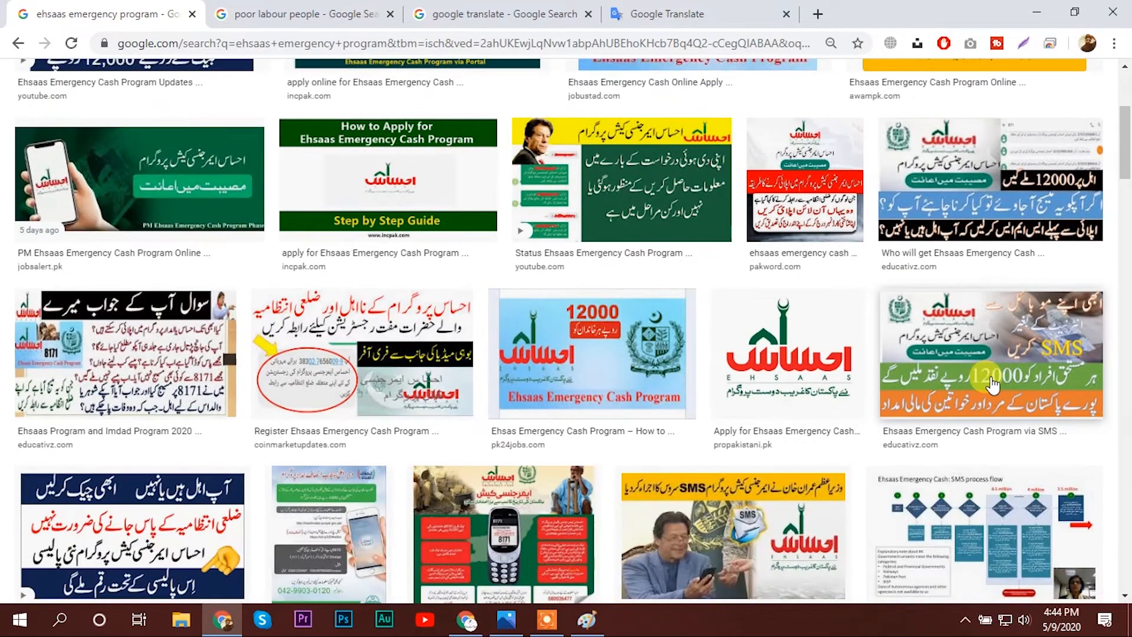
pyautogui.scroll(2, 663, 259)
pyautogui.click(662, 260)
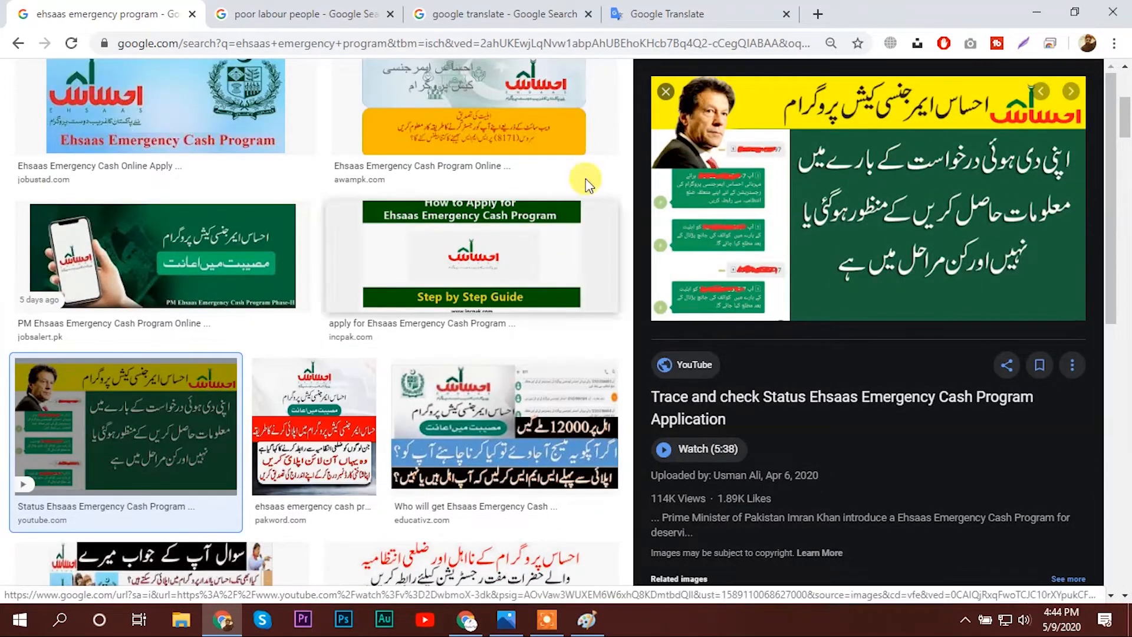
pyautogui.rightClick(803, 181)
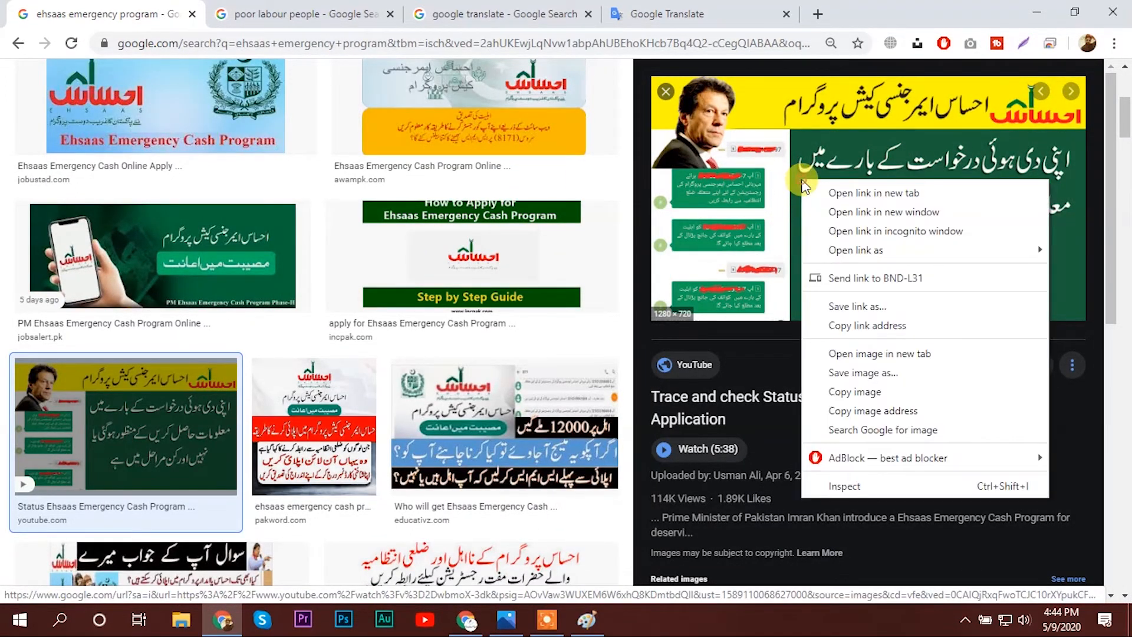
pyautogui.click(861, 355)
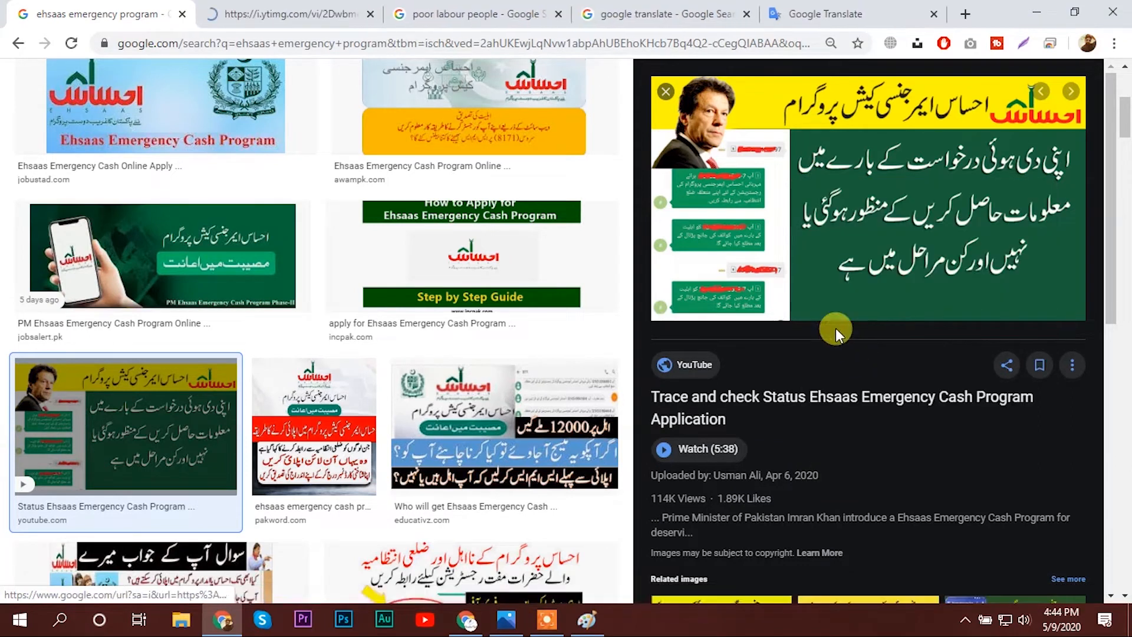
pyautogui.click(330, 13)
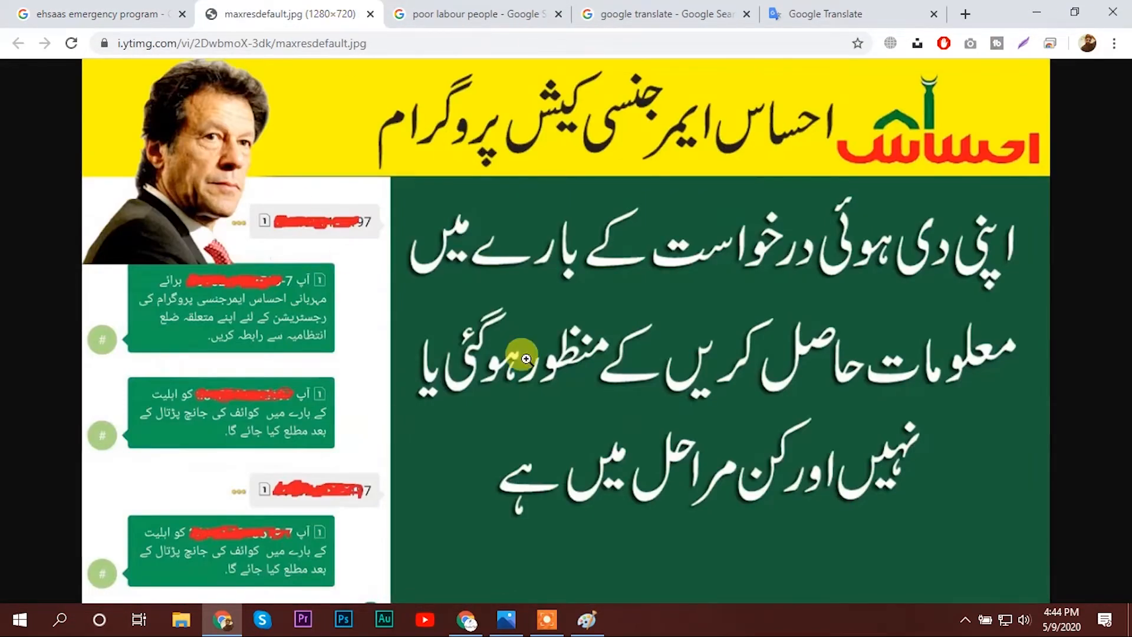
# - Save the full-size image to Downloads as the JPEG file maxresdefault (2)
pyautogui.rightClick(538, 176)
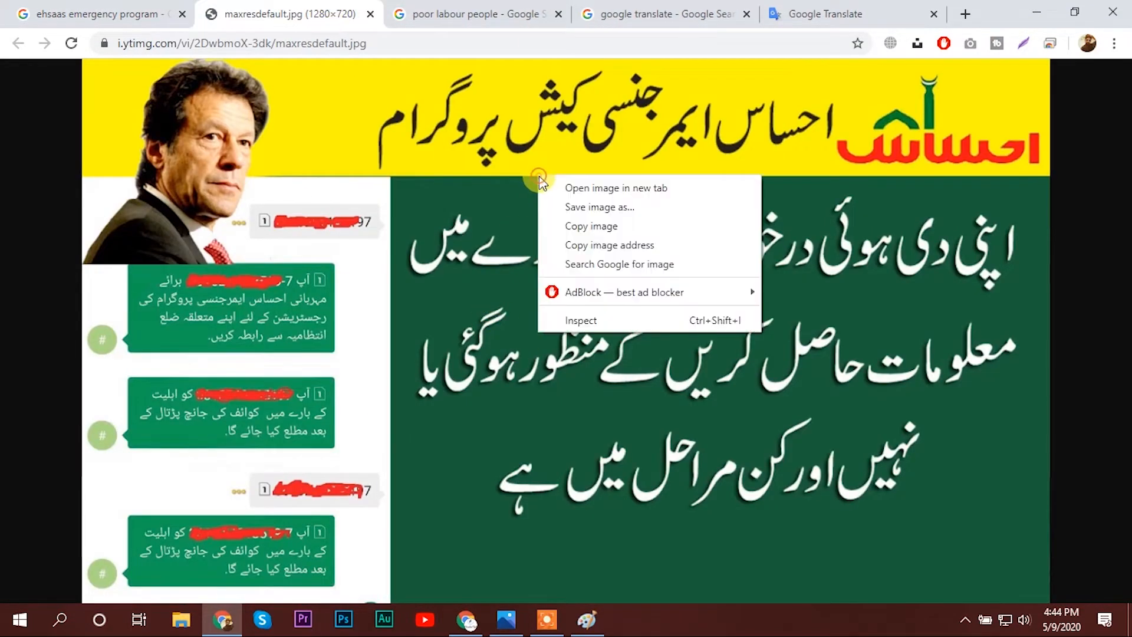
pyautogui.click(629, 207)
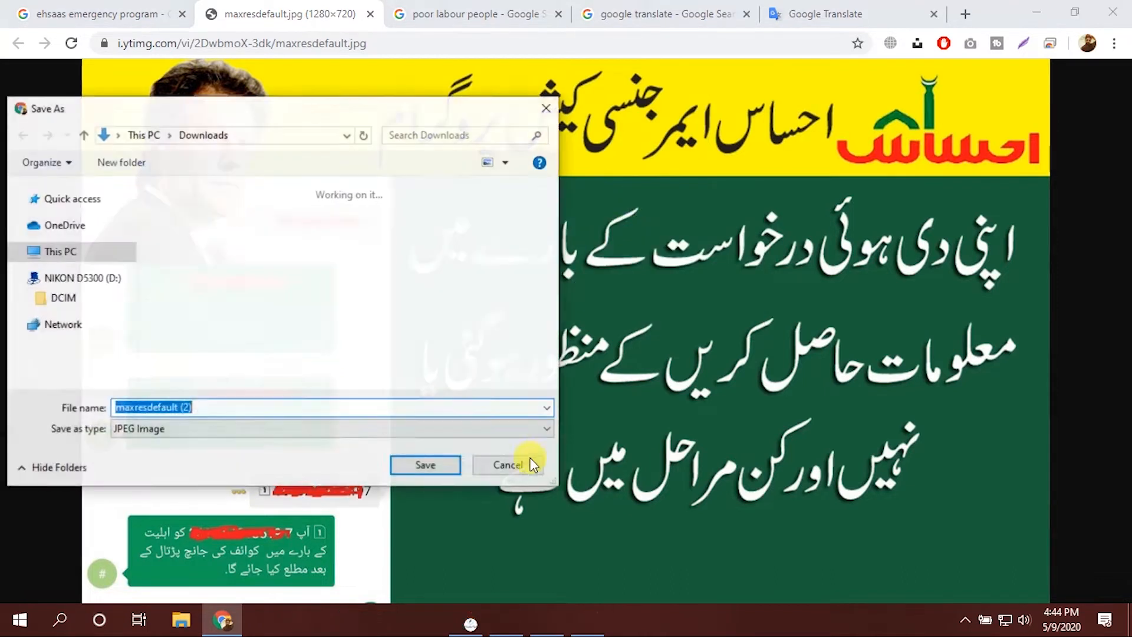
pyautogui.click(412, 466)
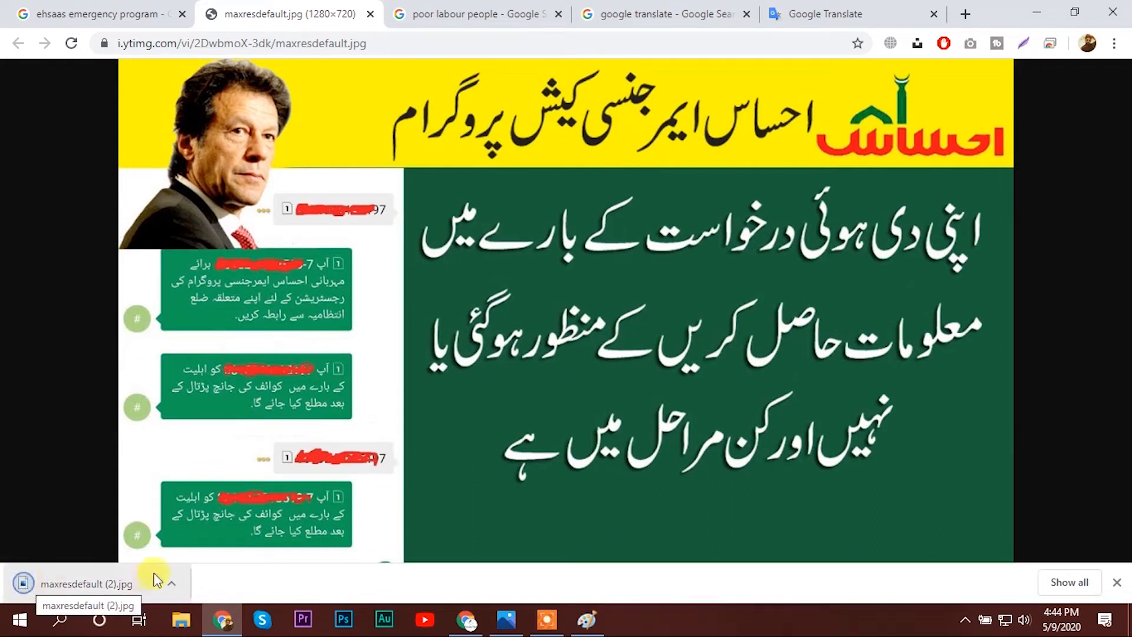
# - Show the downloaded maxresdefault (2) file in its folder and preview it in Photos
pyautogui.click(171, 583)
pyautogui.click(196, 528)
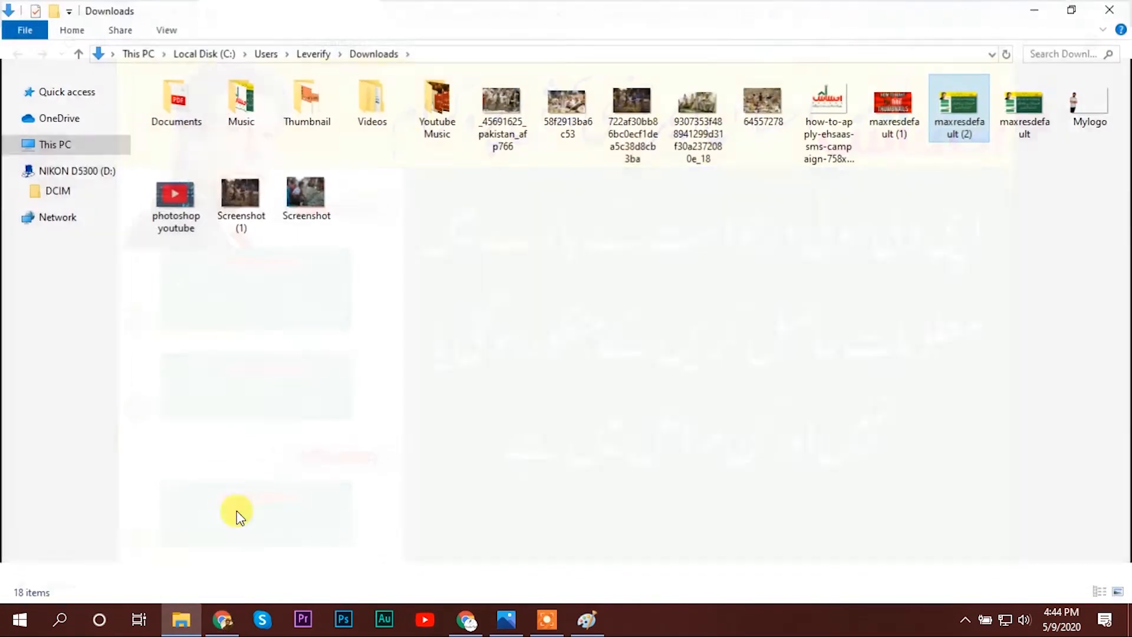
pyautogui.doubleClick(948, 117)
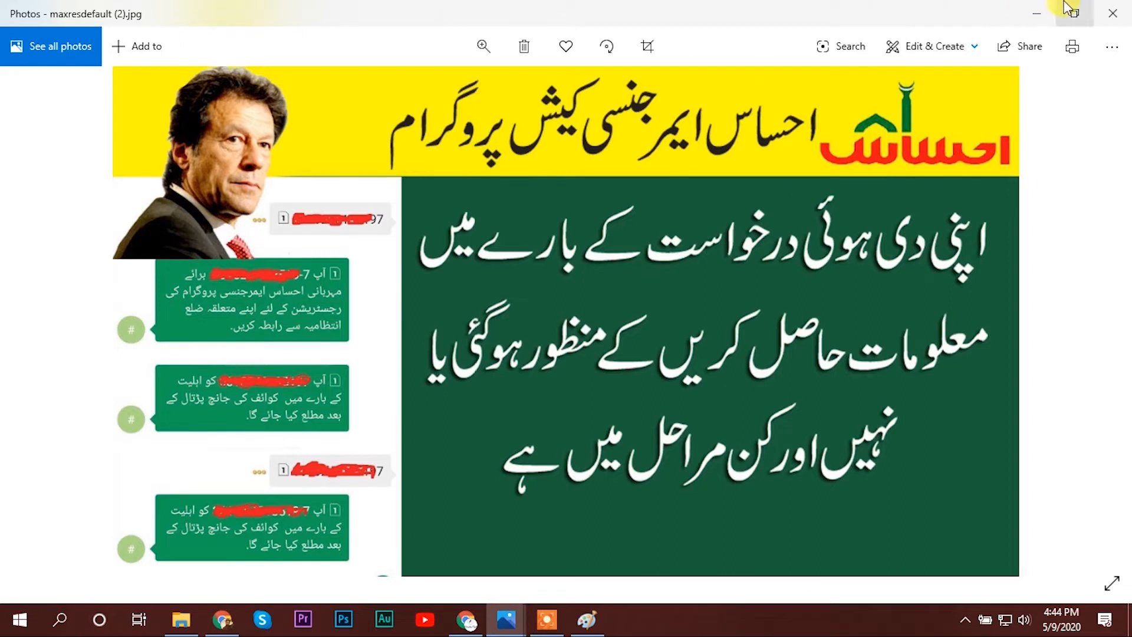
pyautogui.click(1125, 21)
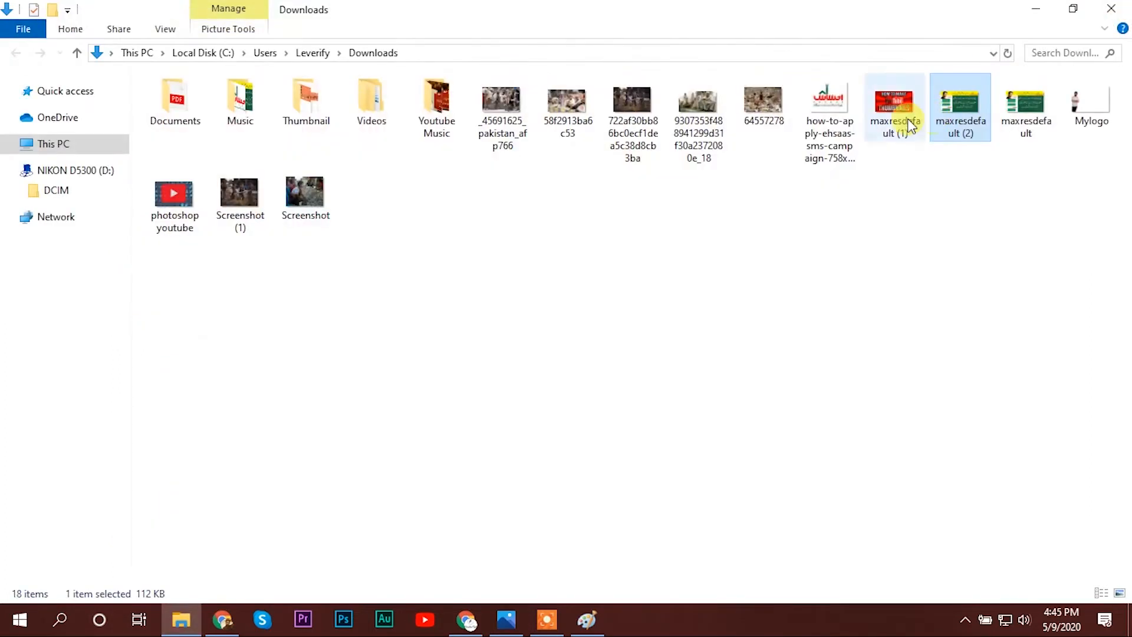
# - Open the maxresdefault (2) image in Paint and set the zoom to 50%
pyautogui.rightClick(958, 105)
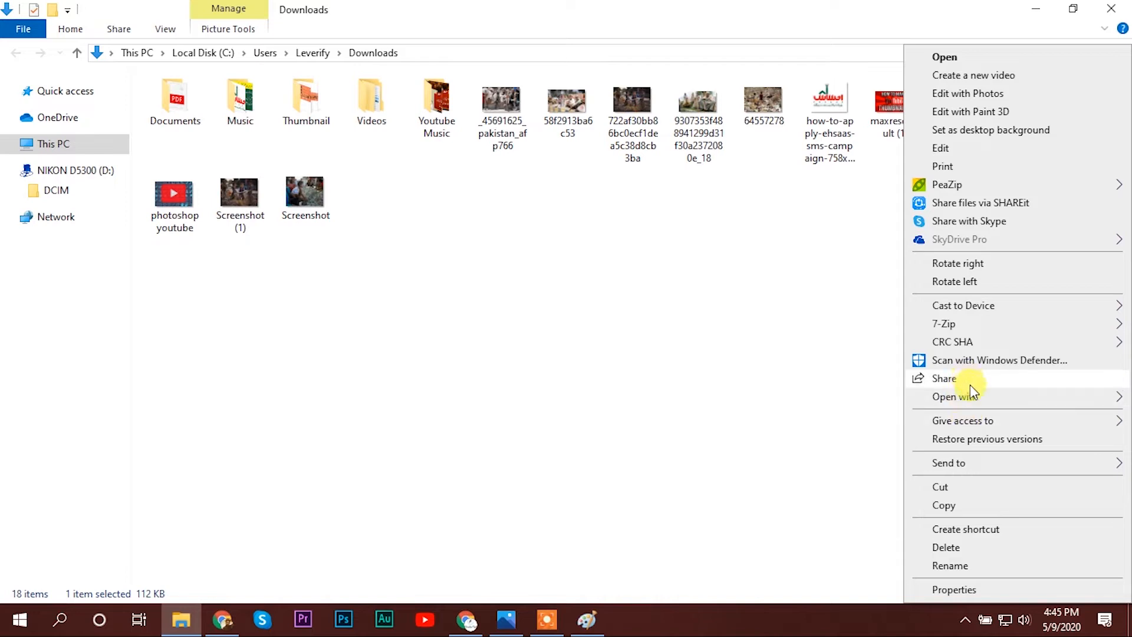
pyautogui.moveTo(968, 399)
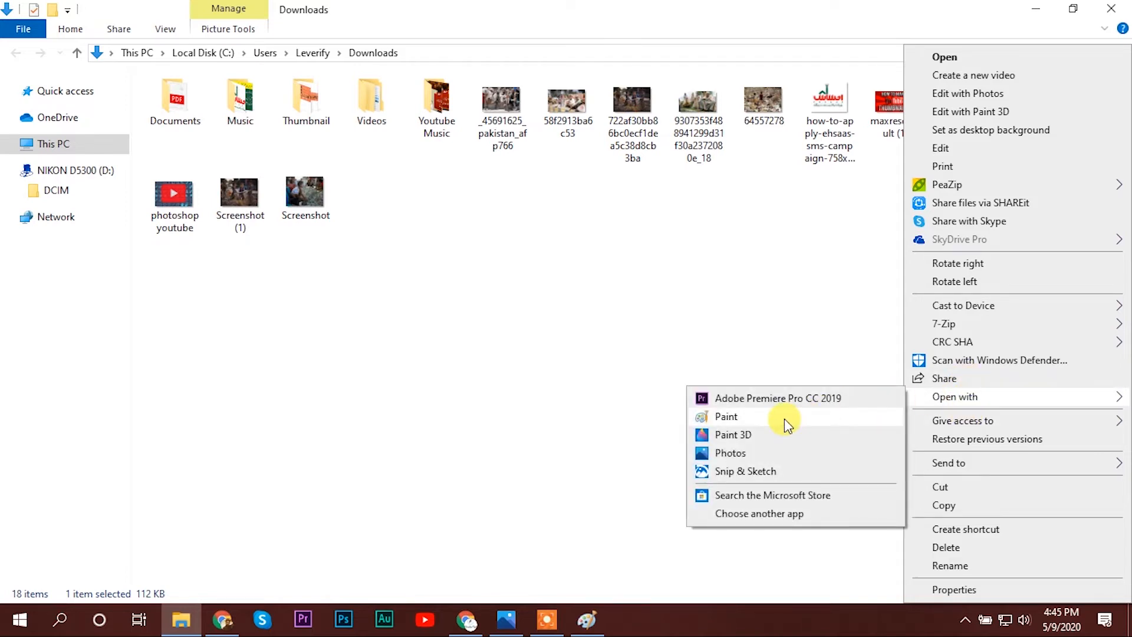
pyautogui.click(737, 416)
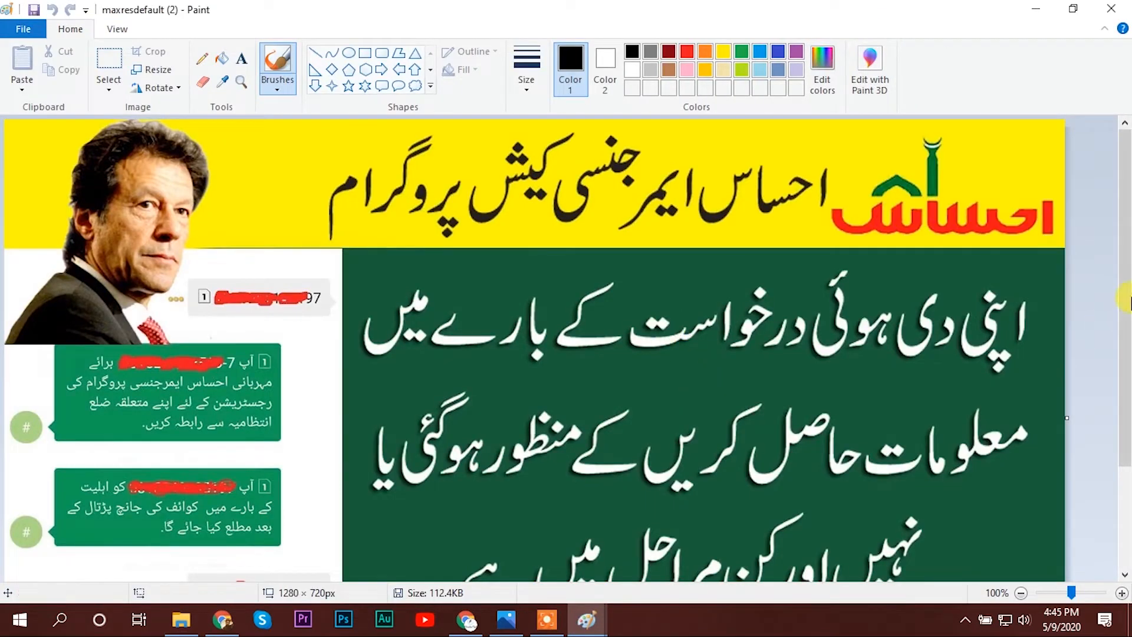
pyautogui.scroll(-1, 1123, 312)
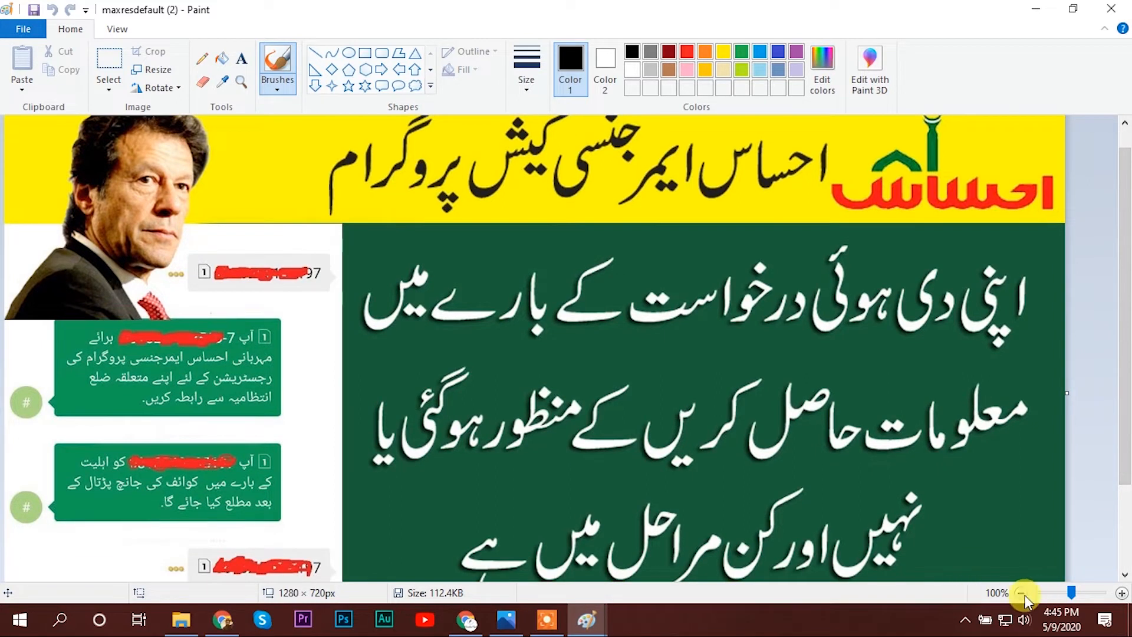
pyautogui.click(1053, 592)
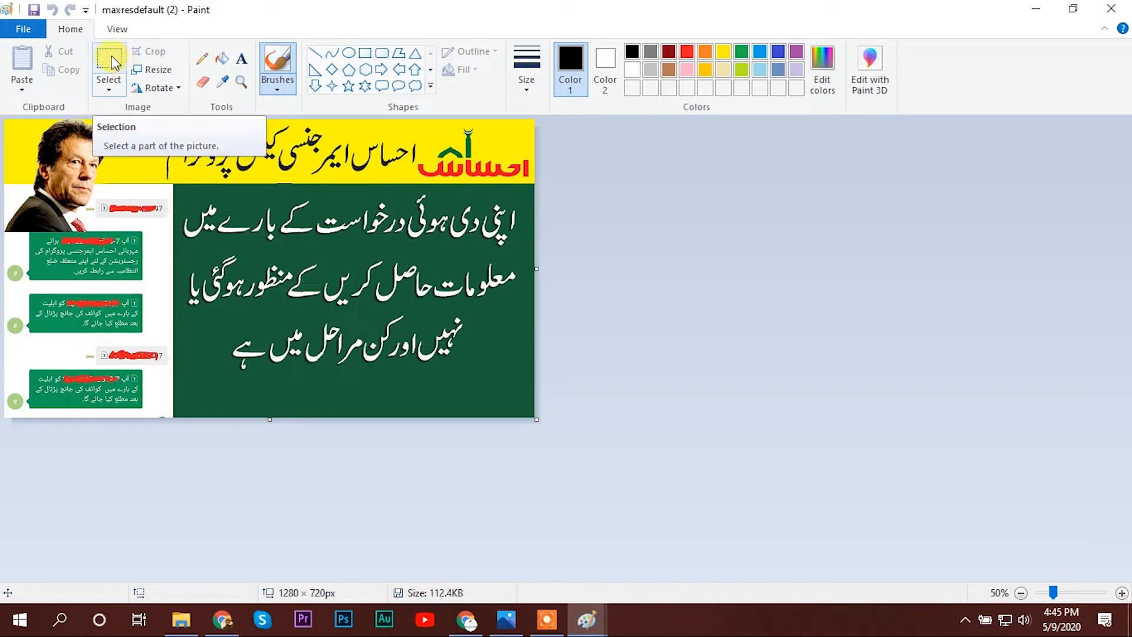
# - Try to cover the left end of the yellow banner with a copied strip of white background from beside the message bubbles
pyautogui.click(112, 77)
pyautogui.moveTo(147, 234); pyautogui.dragTo(165, 304)
pyautogui.hotkey('ctrl', 'c')
pyautogui.hotkey('ctrl', 'v')
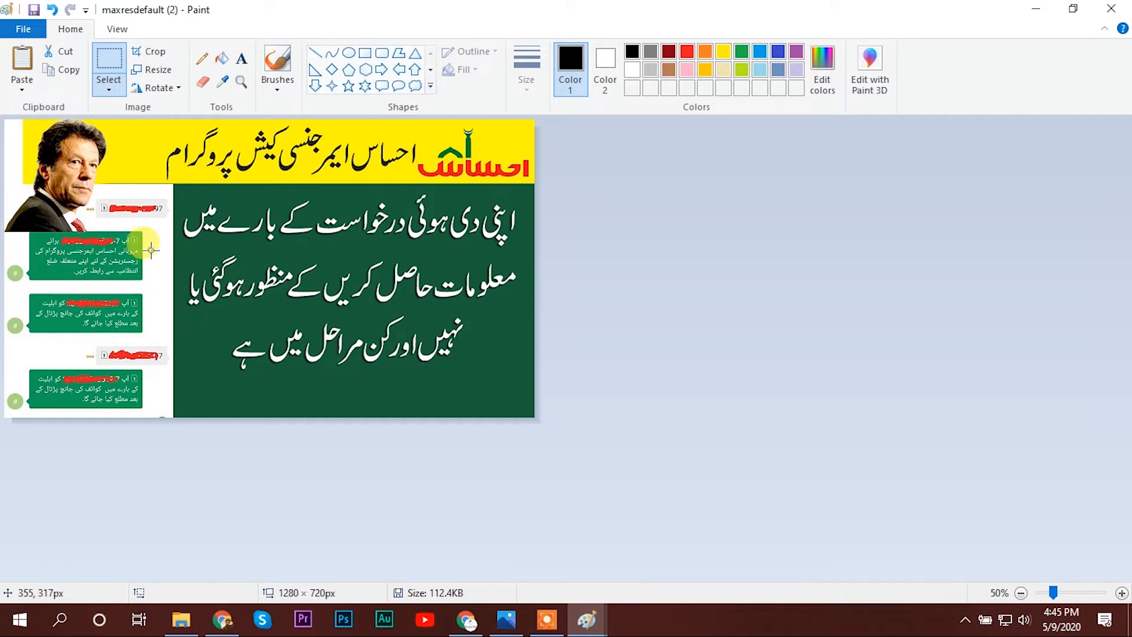
pyautogui.moveTo(145, 231); pyautogui.dragTo(169, 311)
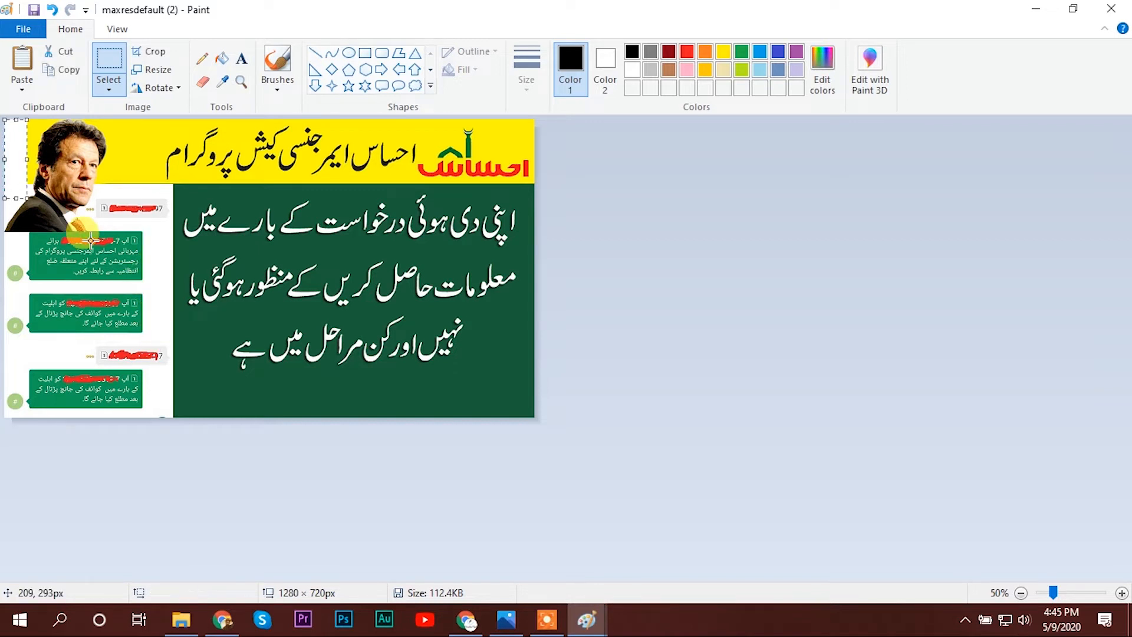
pyautogui.moveTo(5, 120); pyautogui.dragTo(23, 196)
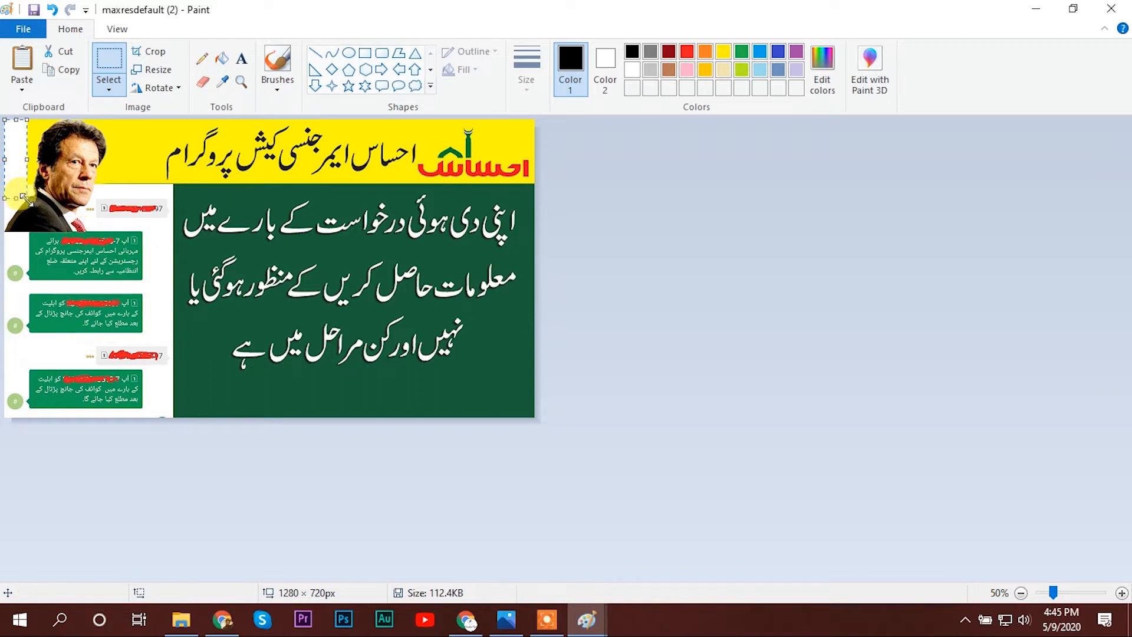
# - Erase the entire picture to get a blank 1280 × 720 px canvas and look at the finished sample thumbnail in Photos
pyautogui.moveTo(24, 198)
pyautogui.mouseDown()
pyautogui.moveTo(89, 247)
pyautogui.moveTo(118, 289)
pyautogui.moveTo(242, 376)
pyautogui.moveTo(374, 412)
pyautogui.moveTo(525, 410)
pyautogui.mouseUp()
pyautogui.press('Delete')
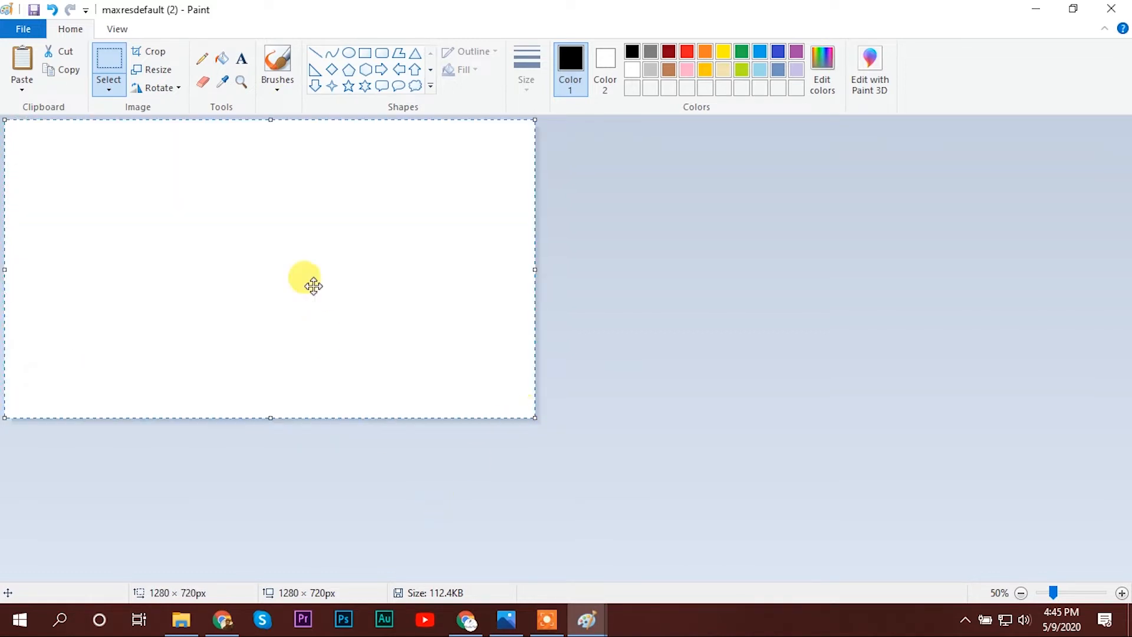
pyautogui.click(577, 230)
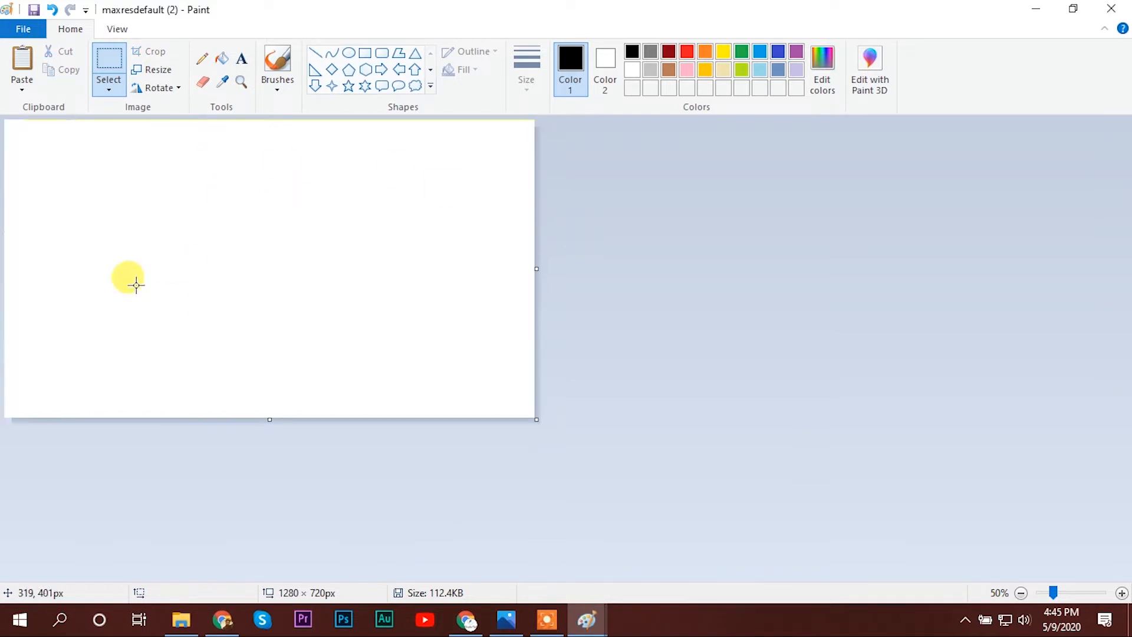
pyautogui.click(548, 621)
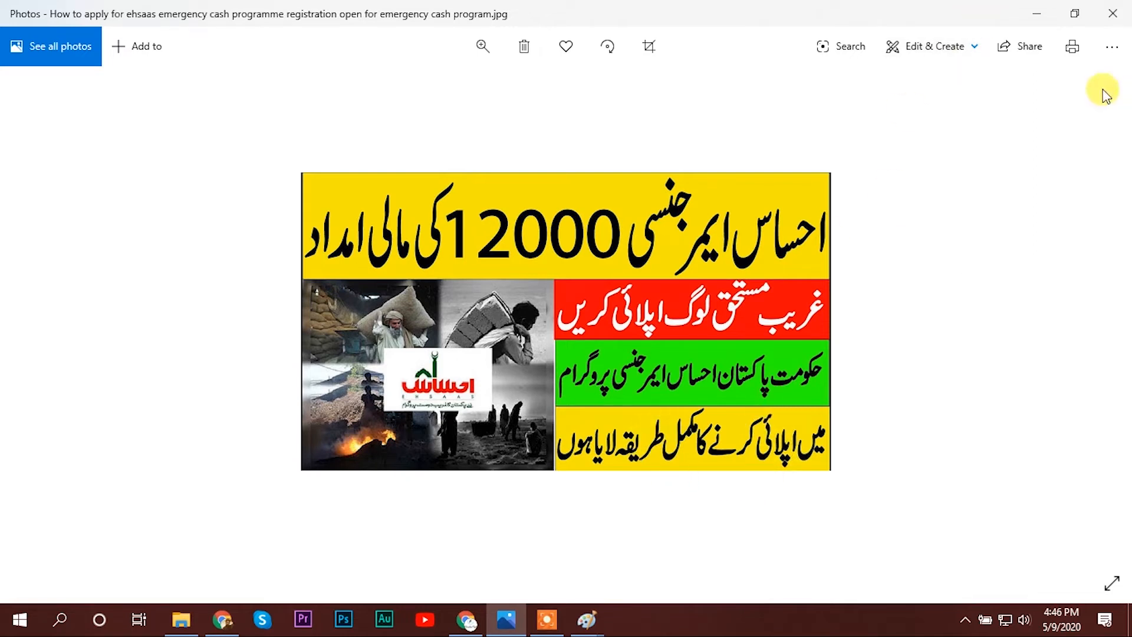
pyautogui.click(1037, 13)
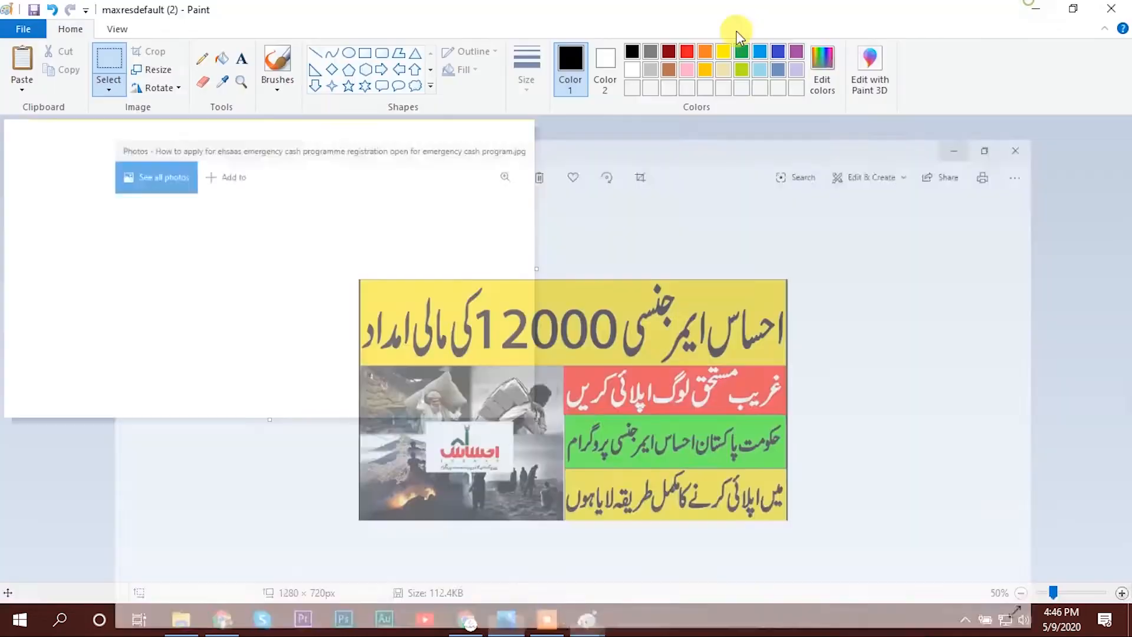
# - Draw a trial rectangle with a black outline, about 521 × 185 px, in the upper part of the canvas and undo it
pyautogui.click(112, 59)
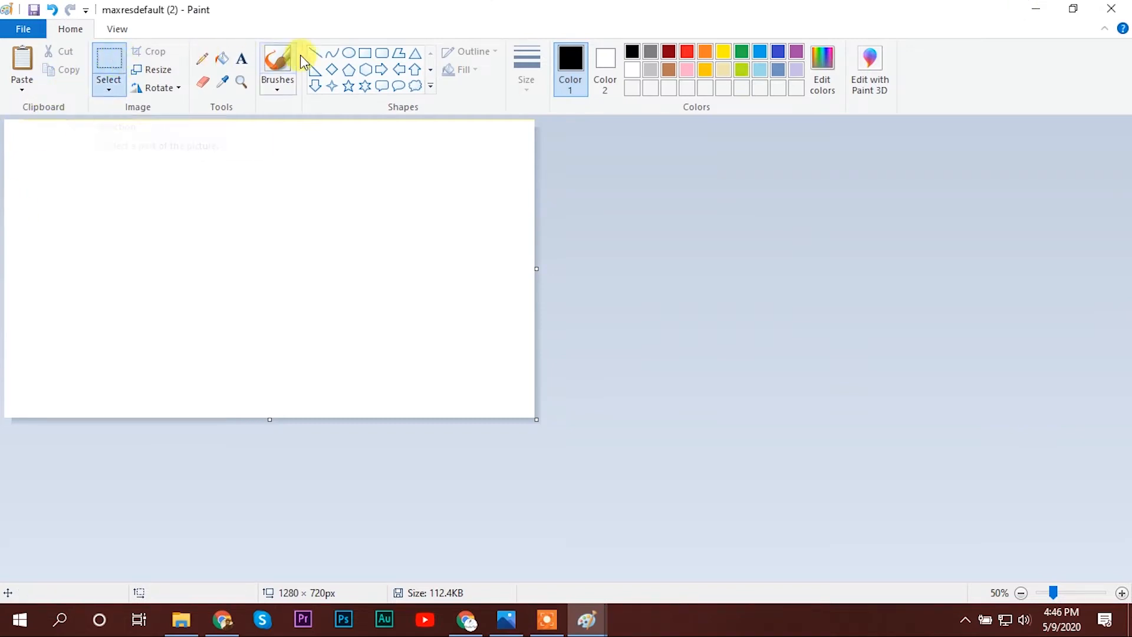
pyautogui.click(365, 56)
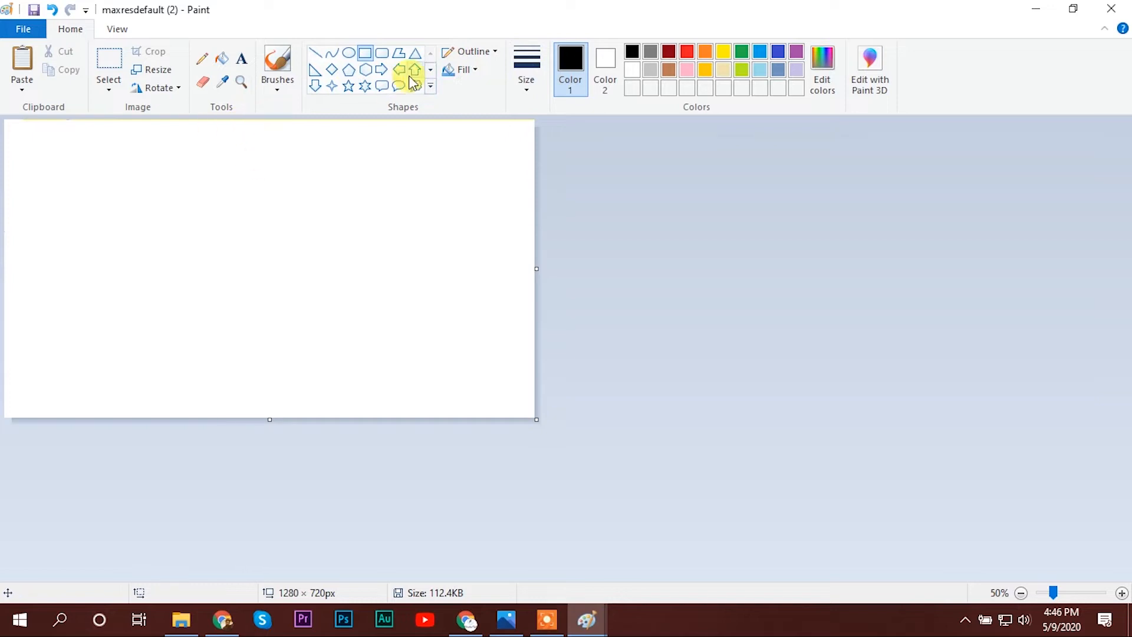
pyautogui.moveTo(205, 143)
pyautogui.mouseDown()
pyautogui.moveTo(253, 166)
pyautogui.moveTo(387, 192)
pyautogui.moveTo(397, 214)
pyautogui.mouseUp()
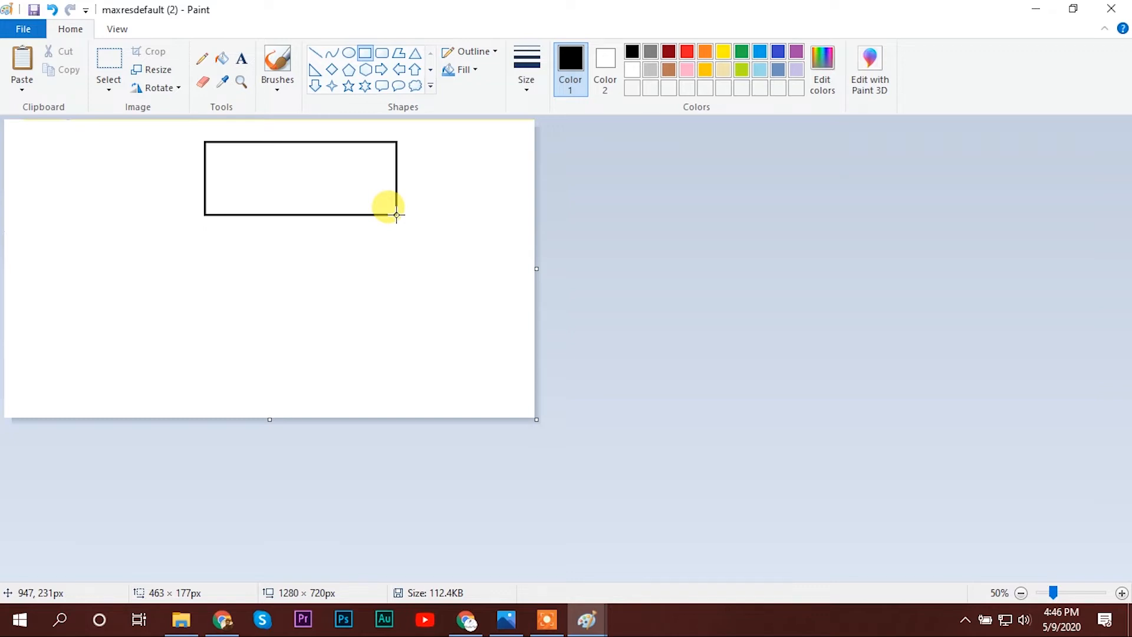
pyautogui.moveTo(397, 215); pyautogui.dragTo(421, 218)
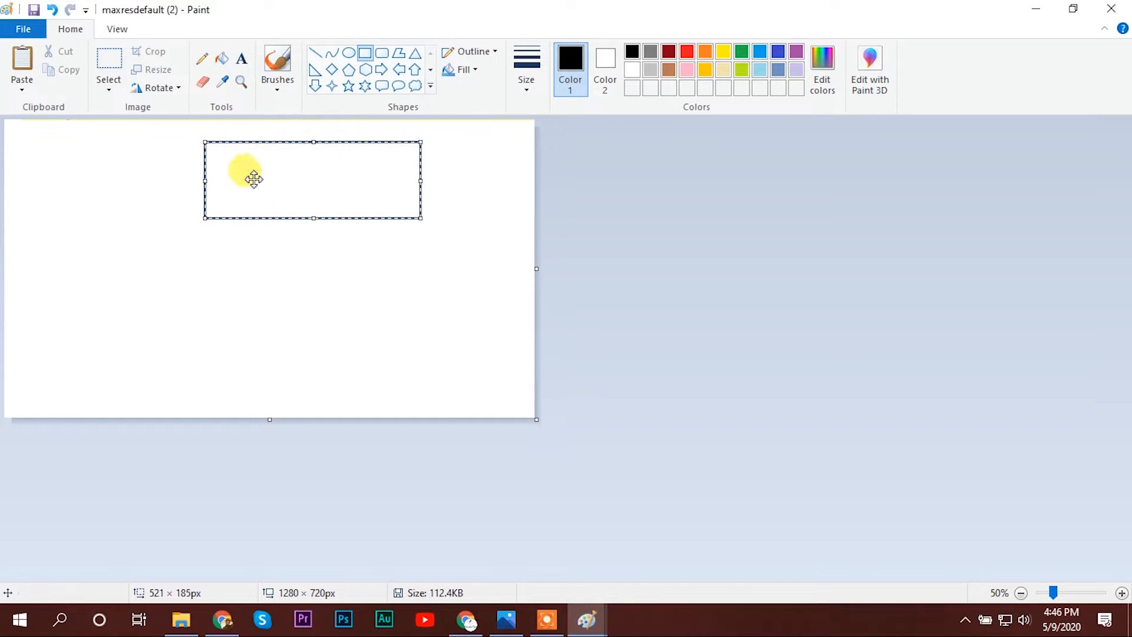
pyautogui.hotkey('ctrl', 'z')
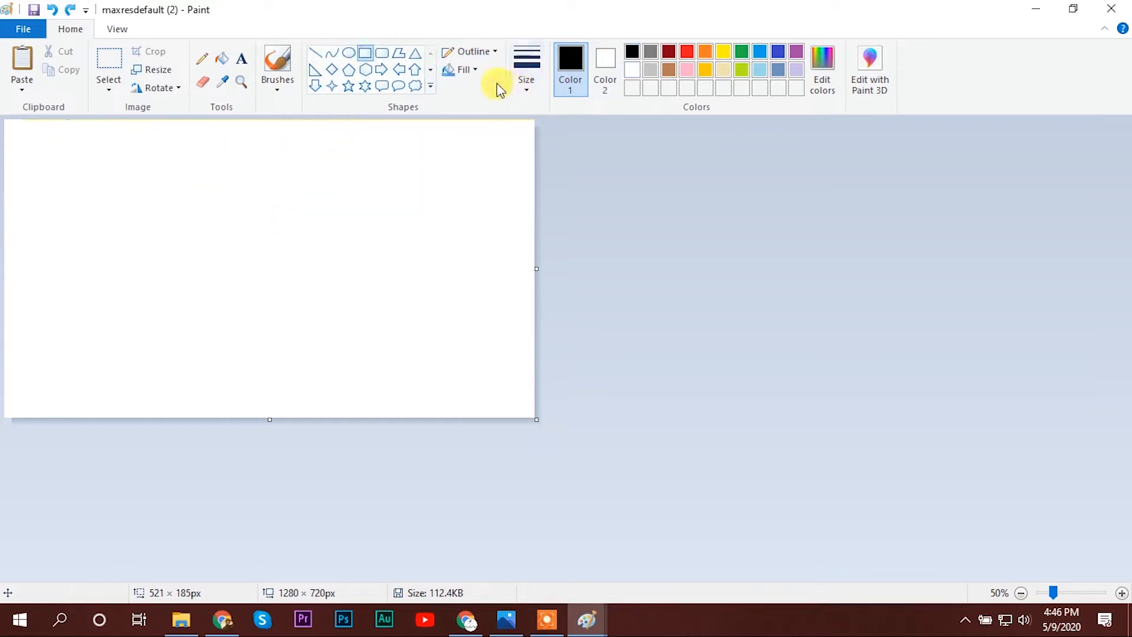
# - Set the shape outline and fill to solid color, with both Color 1 and Color 2 yellow
pyautogui.click(479, 52)
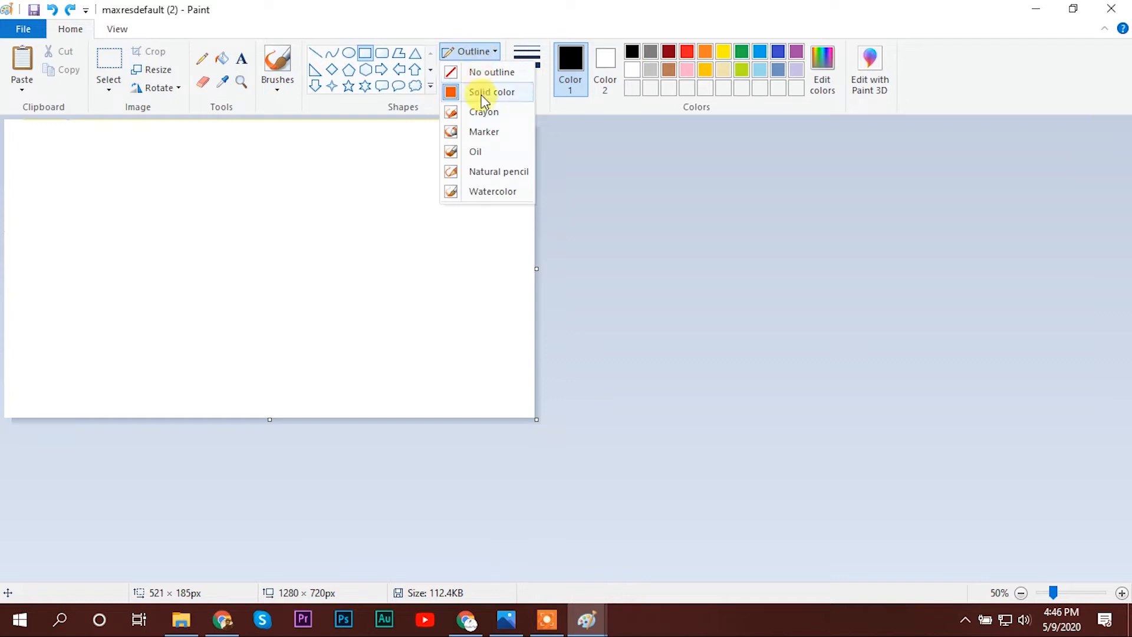
pyautogui.click(483, 95)
pyautogui.click(462, 70)
pyautogui.click(476, 112)
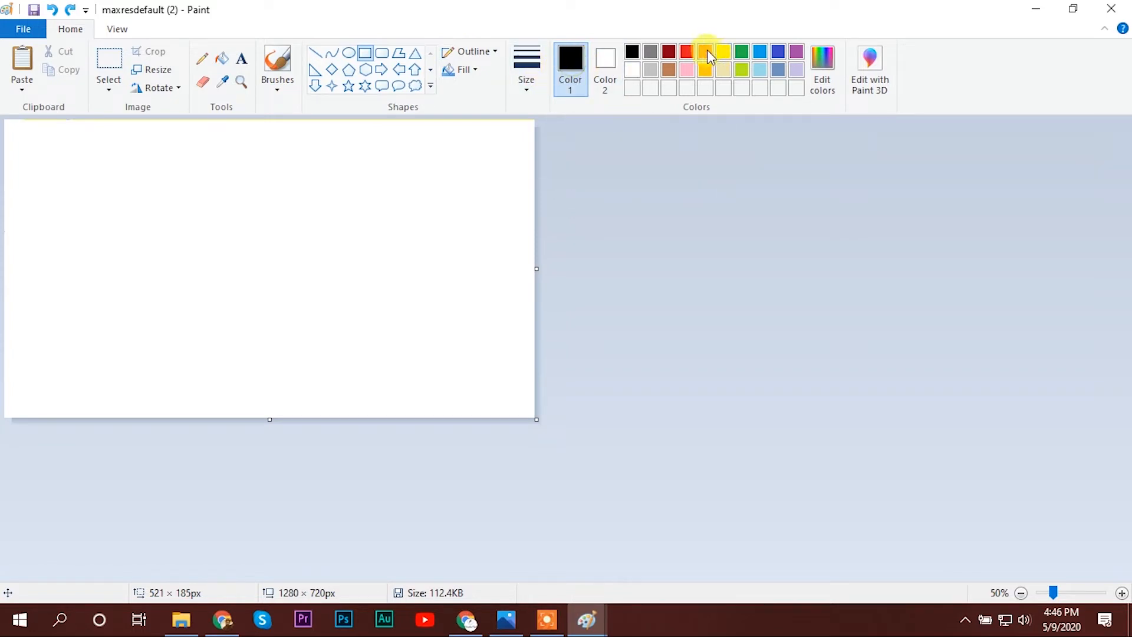
pyautogui.click(723, 52)
pyautogui.click(614, 65)
pyautogui.click(722, 52)
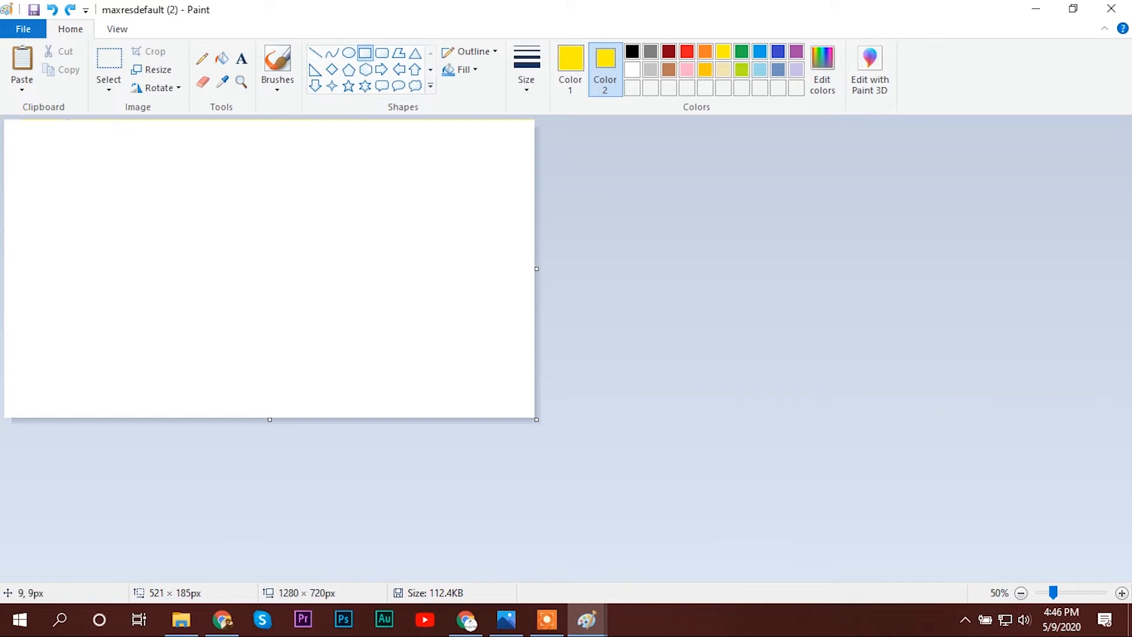
# - Draw a filled yellow rectangle across the canvas width as an upper banner and compare it with the sample thumbnail in Photos
pyautogui.moveTo(8, 122)
pyautogui.mouseDown()
pyautogui.moveTo(190, 187)
pyautogui.moveTo(514, 224)
pyautogui.moveTo(531, 216)
pyautogui.mouseUp()
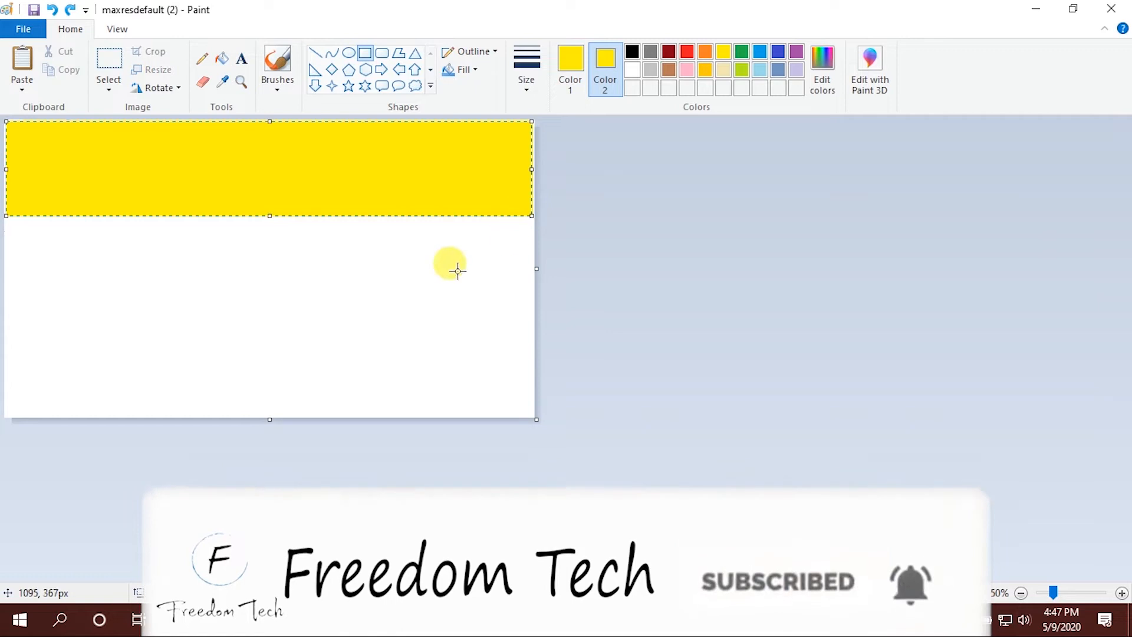
pyautogui.click(511, 319)
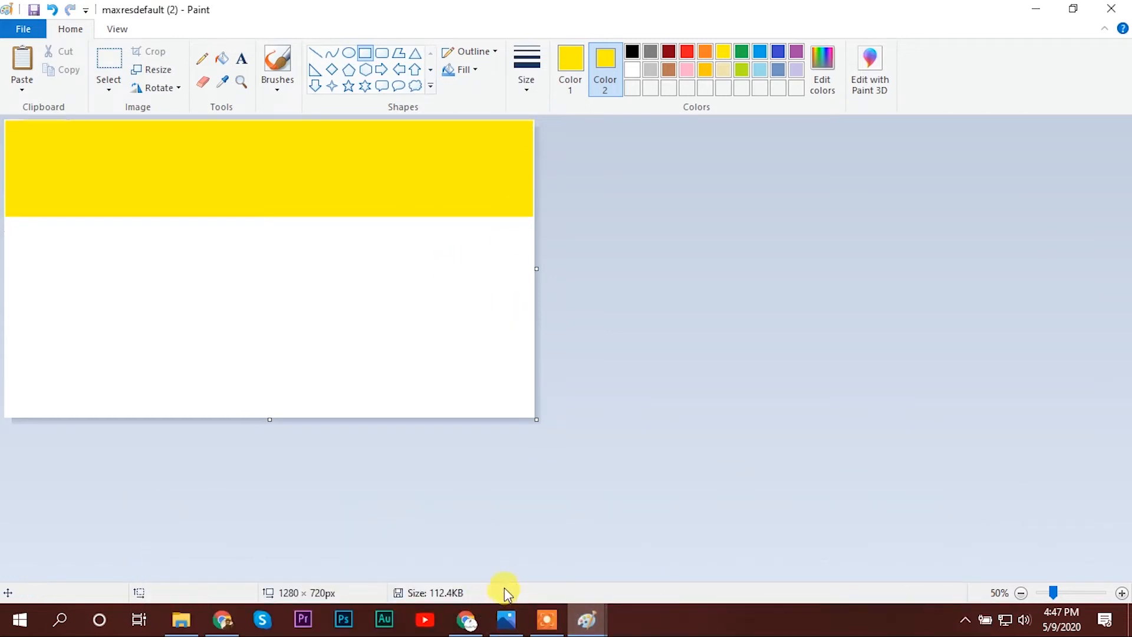
pyautogui.click(511, 620)
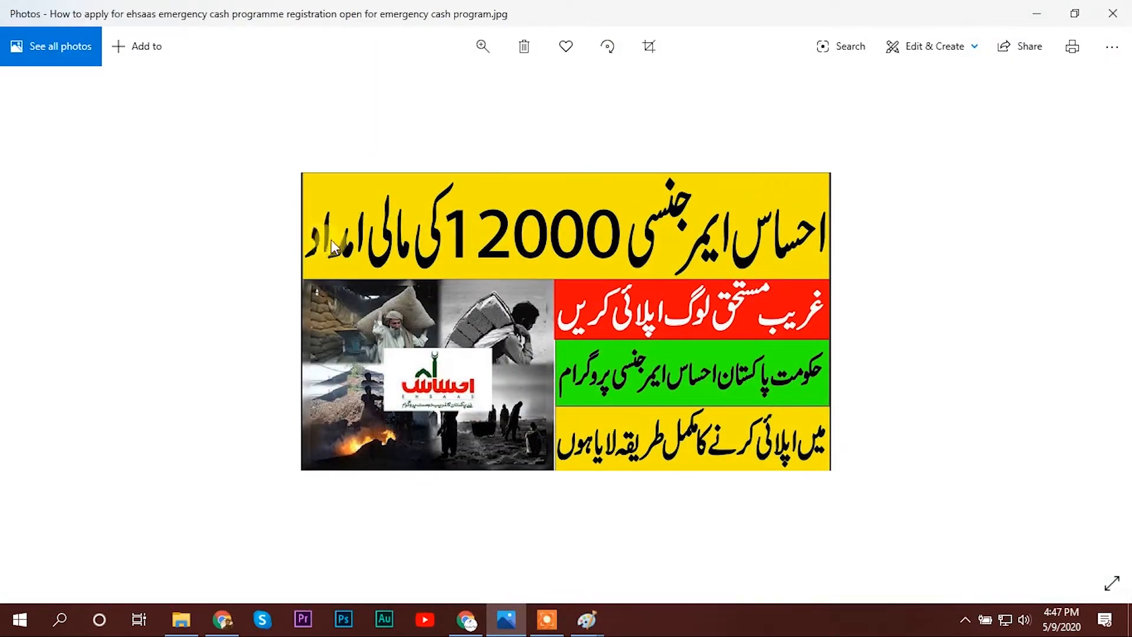
pyautogui.click(1038, 7)
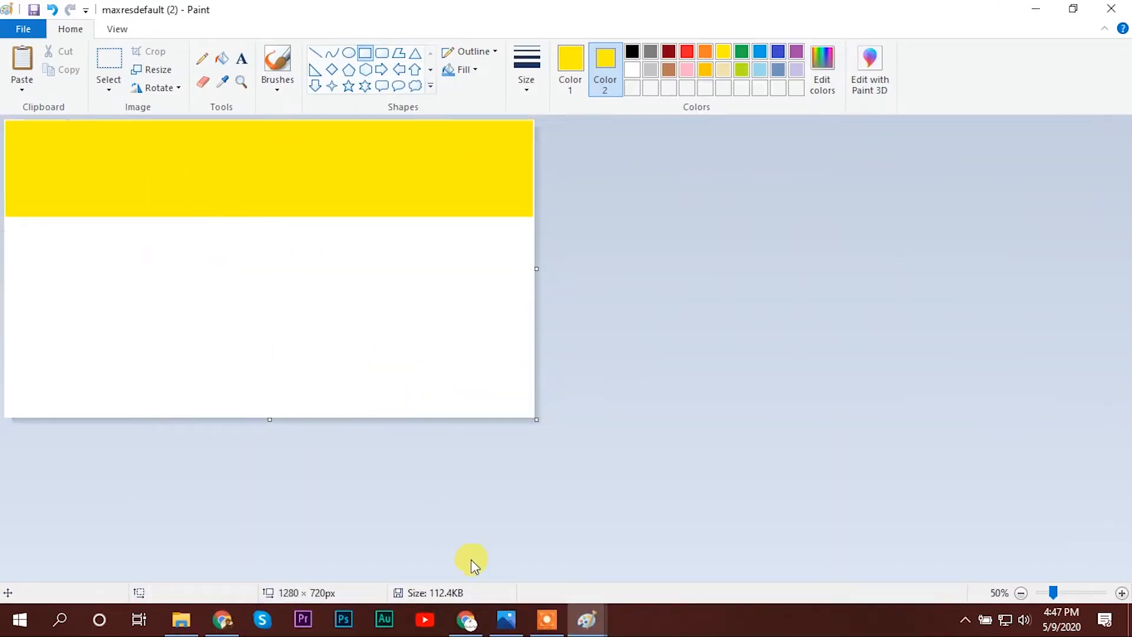
# - Check the sample thumbnail in Photos, and set both Color 1 and Color 2 to red for the Rectangle shape
pyautogui.click(506, 621)
pyautogui.click(505, 620)
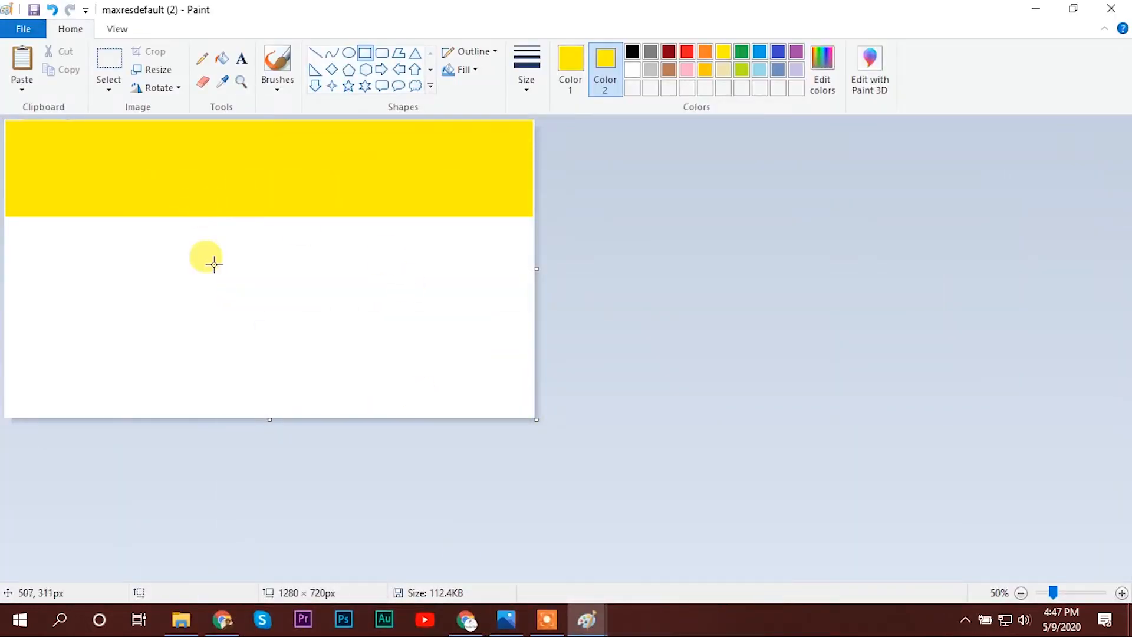
pyautogui.click(360, 49)
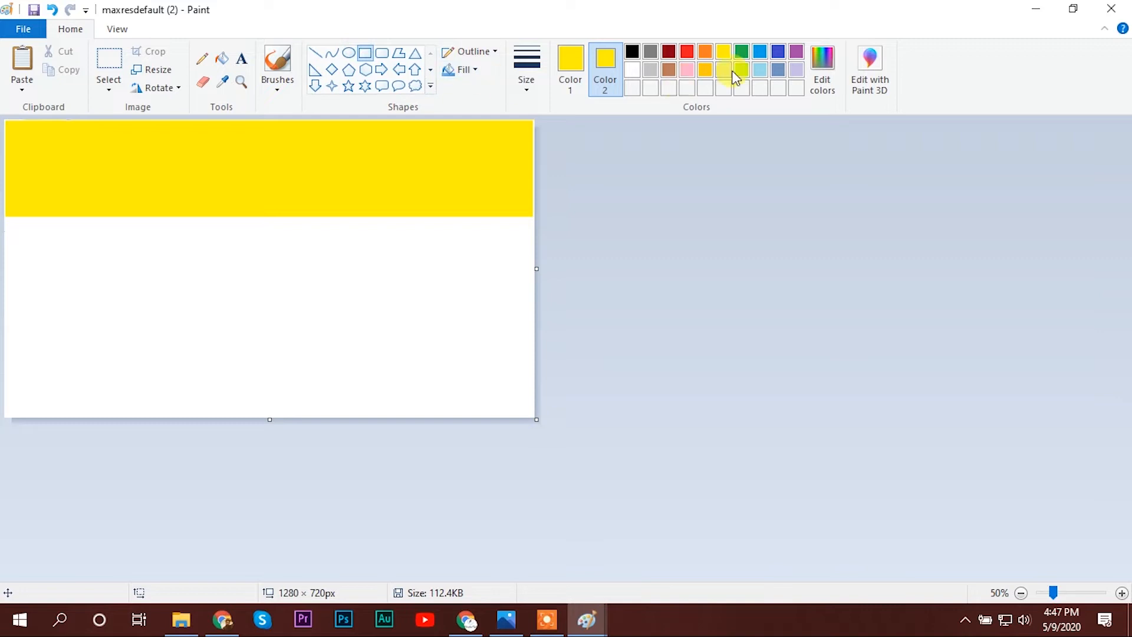
pyautogui.click(571, 59)
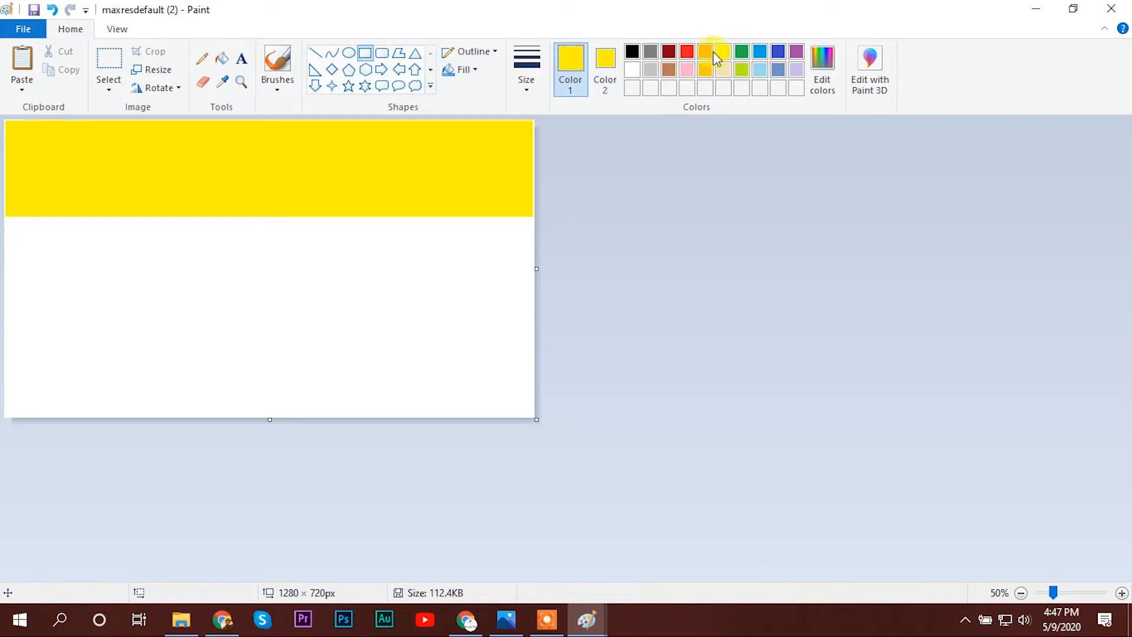
pyautogui.click(687, 51)
pyautogui.click(605, 59)
pyautogui.click(687, 51)
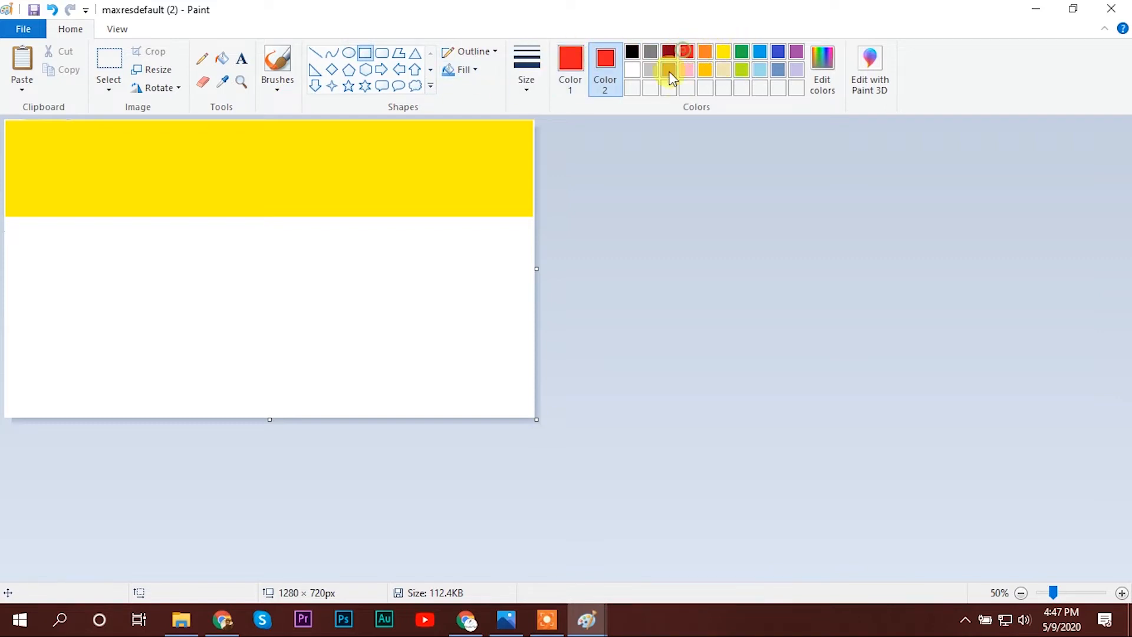
# - Draw a trial rectangle with a yellow outline and red fill below the yellow banner and undo it
pyautogui.click(570, 65)
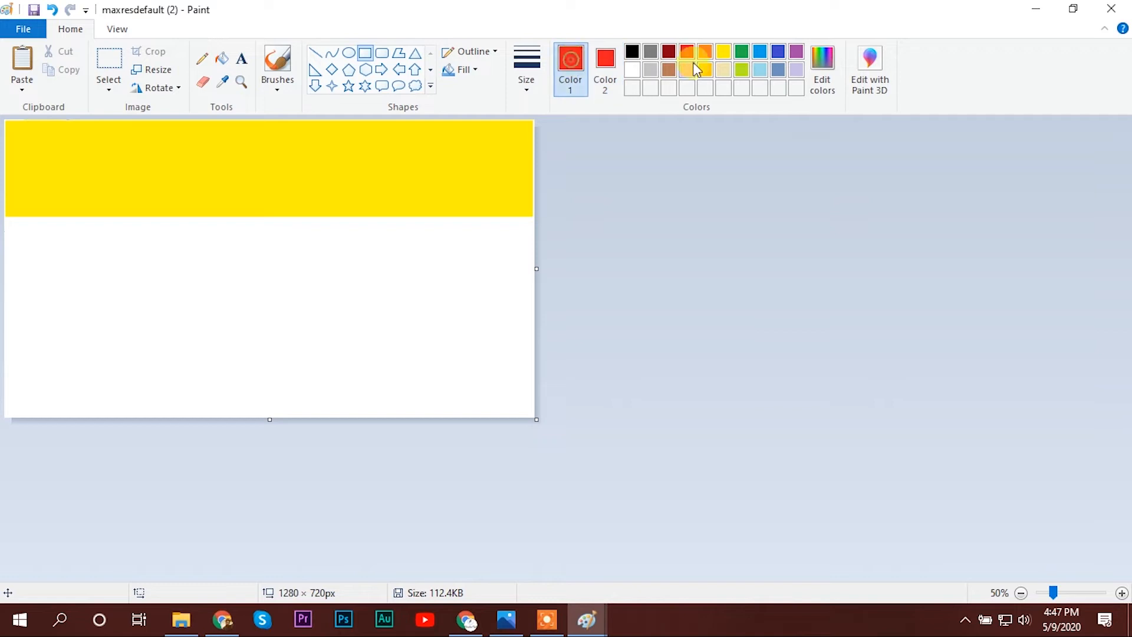
pyautogui.click(725, 51)
pyautogui.moveTo(14, 224); pyautogui.dragTo(116, 266)
pyautogui.hotkey('ctrl', 'z')
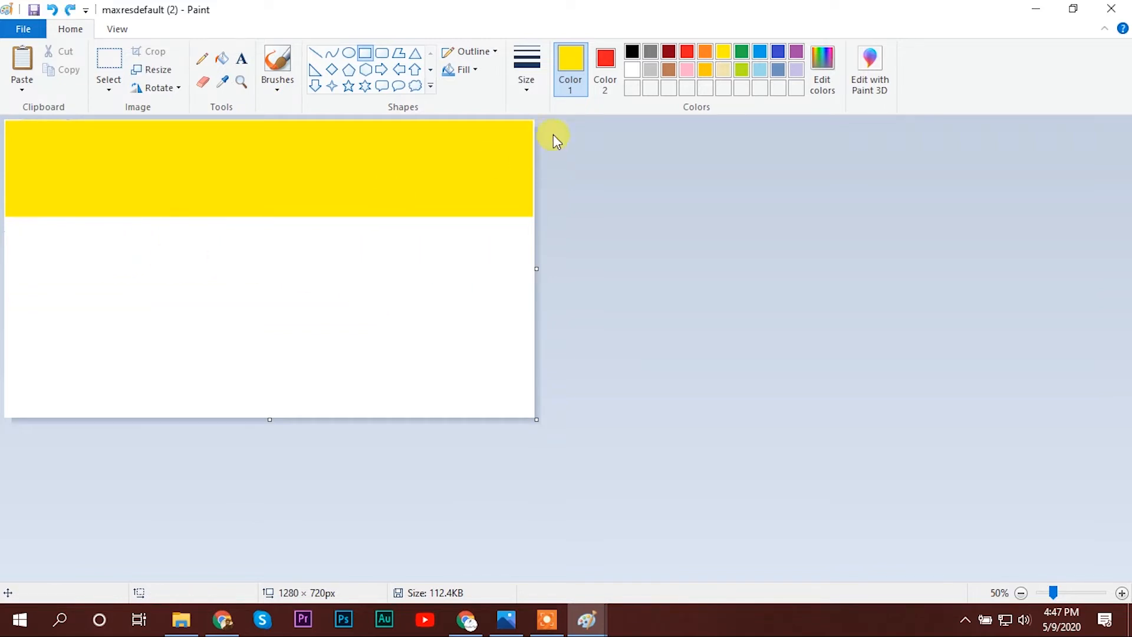
# - Draw a red rectangle about 775 × 159 px under the banner, reaching the canvas's right edge, and compare it with the sample in Photos
pyautogui.click(691, 56)
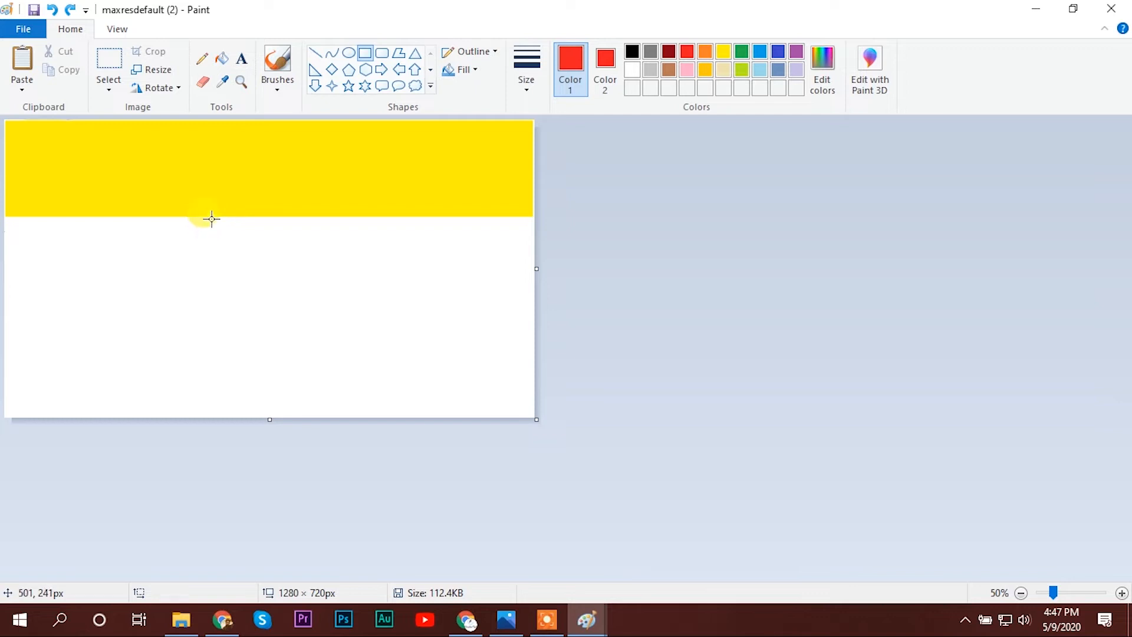
pyautogui.moveTo(245, 234); pyautogui.dragTo(532, 284)
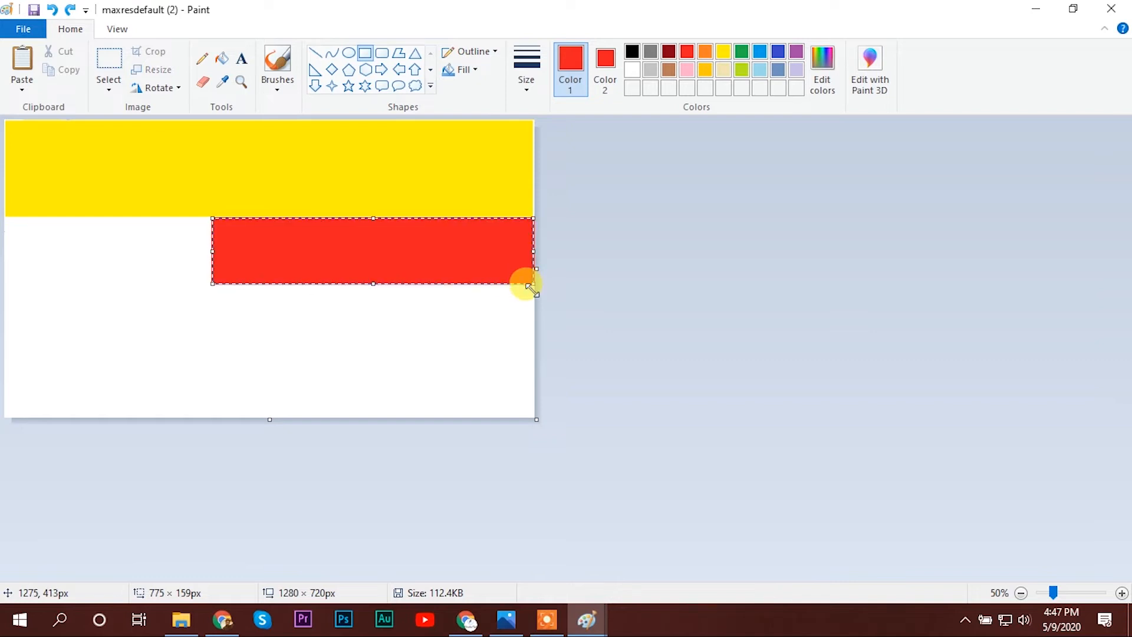
pyautogui.click(437, 335)
pyautogui.click(548, 619)
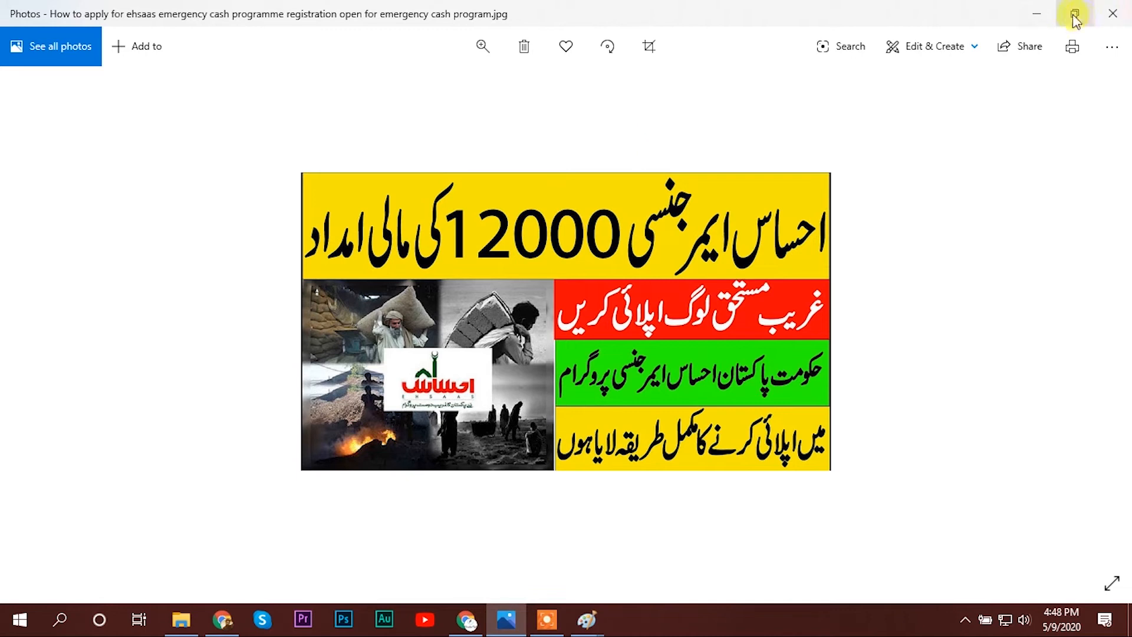
pyautogui.click(1036, 13)
pyautogui.click(512, 622)
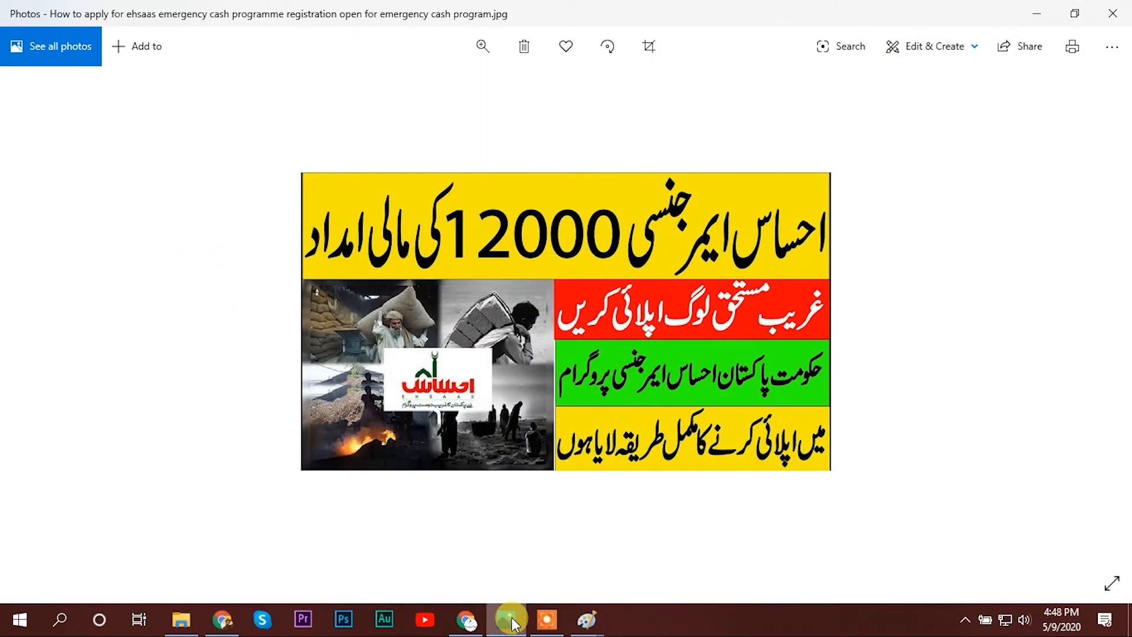
pyautogui.click(507, 616)
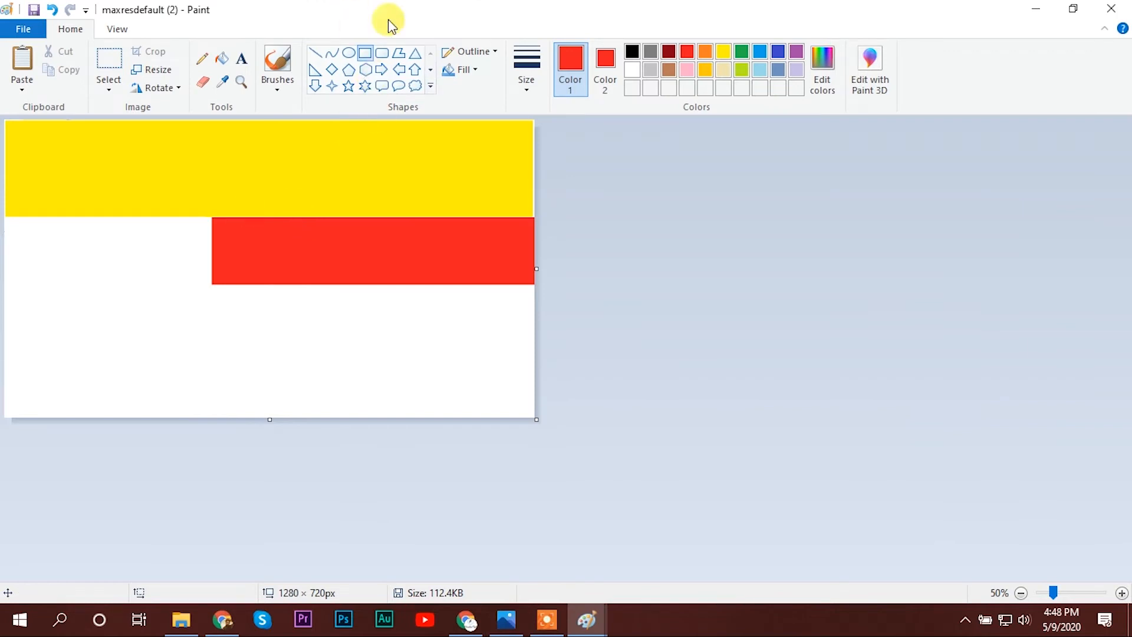
# - Draw a rectangle with green outline and fill directly below the red band, equally wide, and compare it with the sample in Photos
pyautogui.click(747, 51)
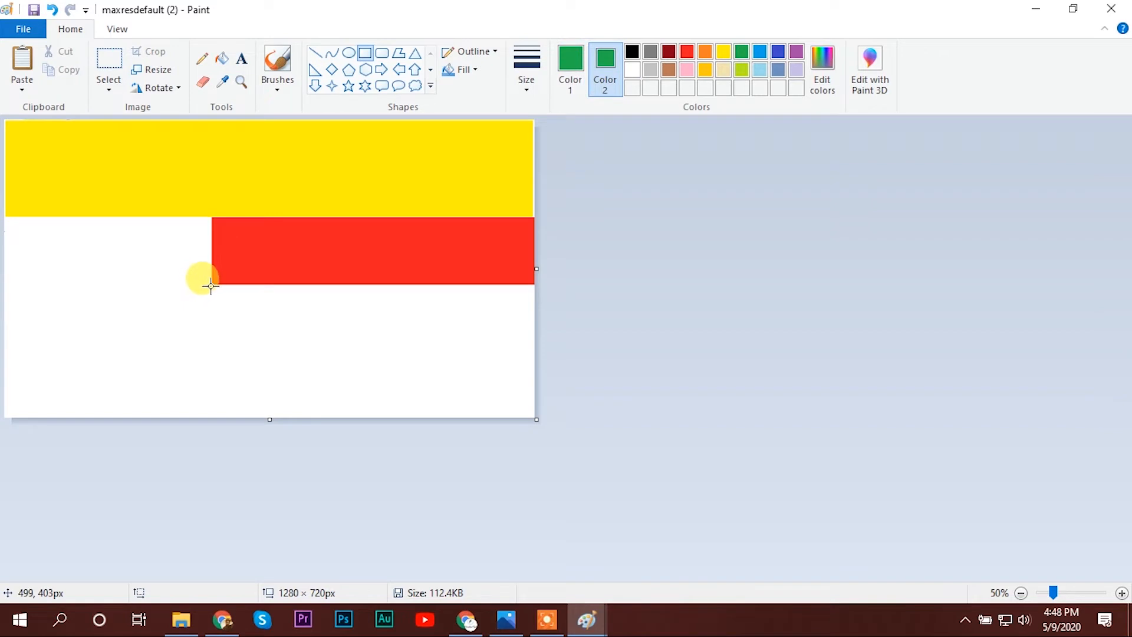
pyautogui.moveTo(211, 286); pyautogui.dragTo(535, 350)
pyautogui.click(139, 325)
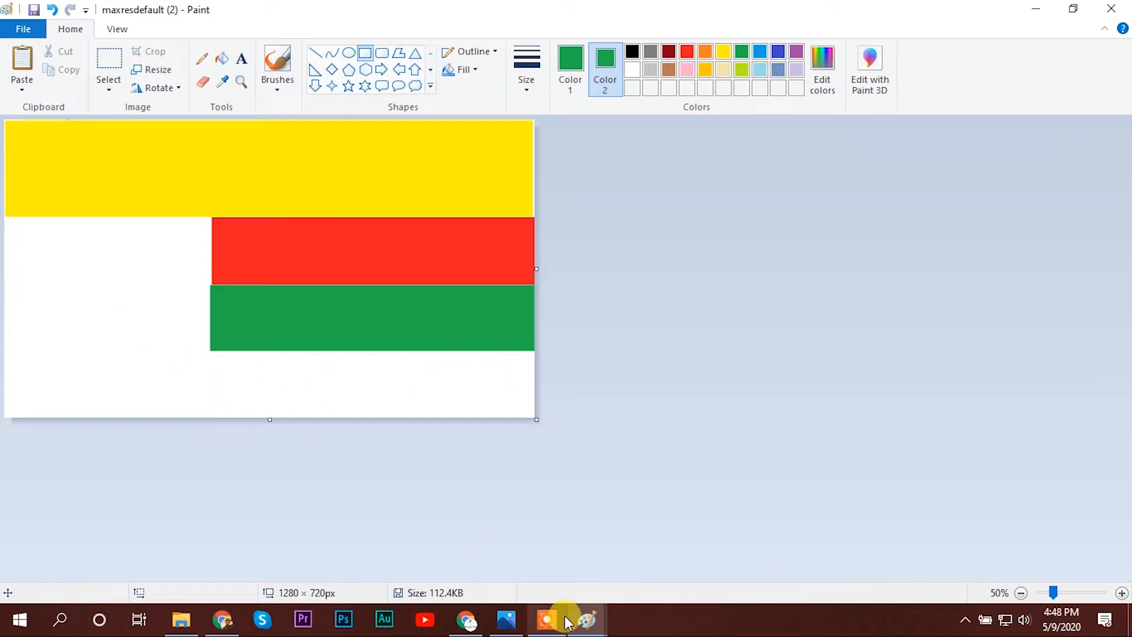
pyautogui.click(506, 621)
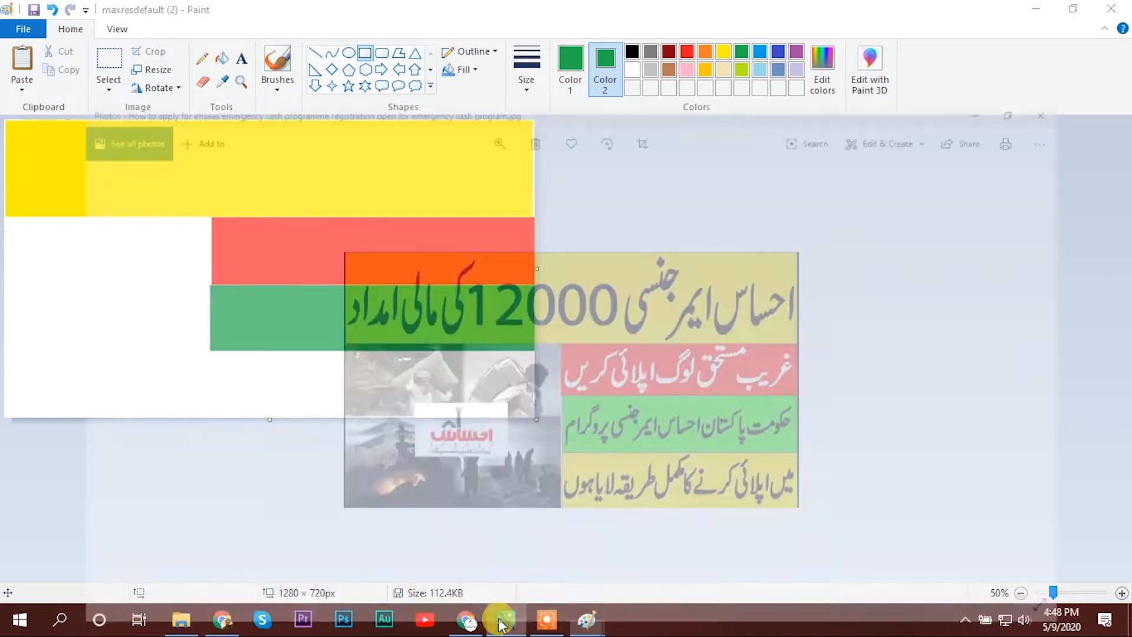
pyautogui.click(506, 620)
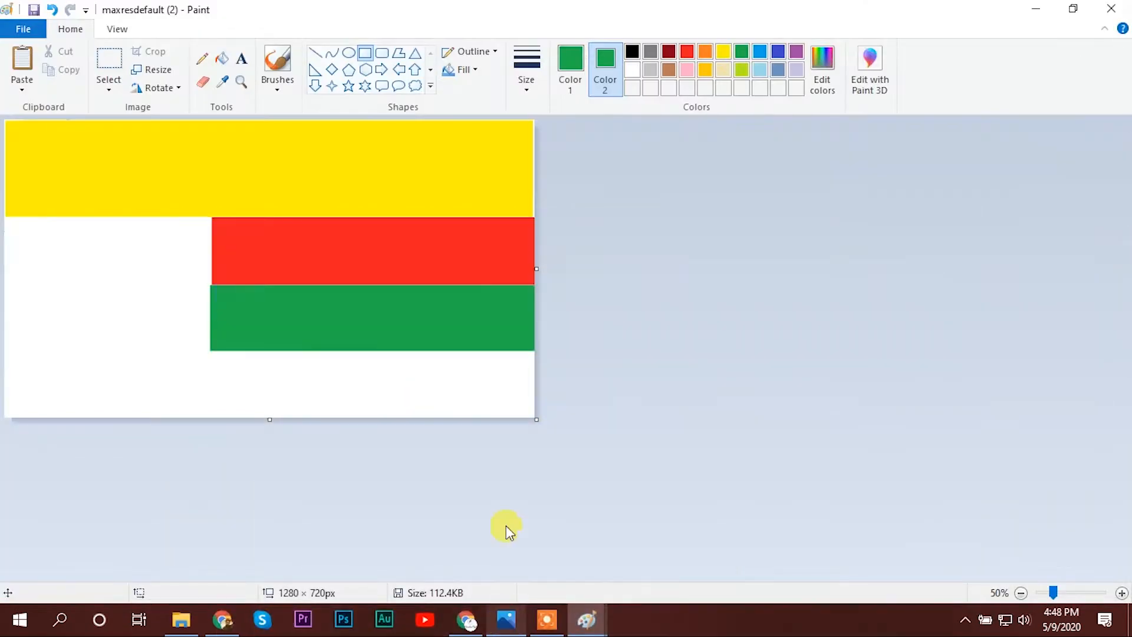
# - Draw a rectangle with yellow outline and fill, about 777 × 169 px, below the green band and compare it with the sample in Photos
pyautogui.click(567, 60)
pyautogui.click(724, 52)
pyautogui.click(601, 65)
pyautogui.click(724, 52)
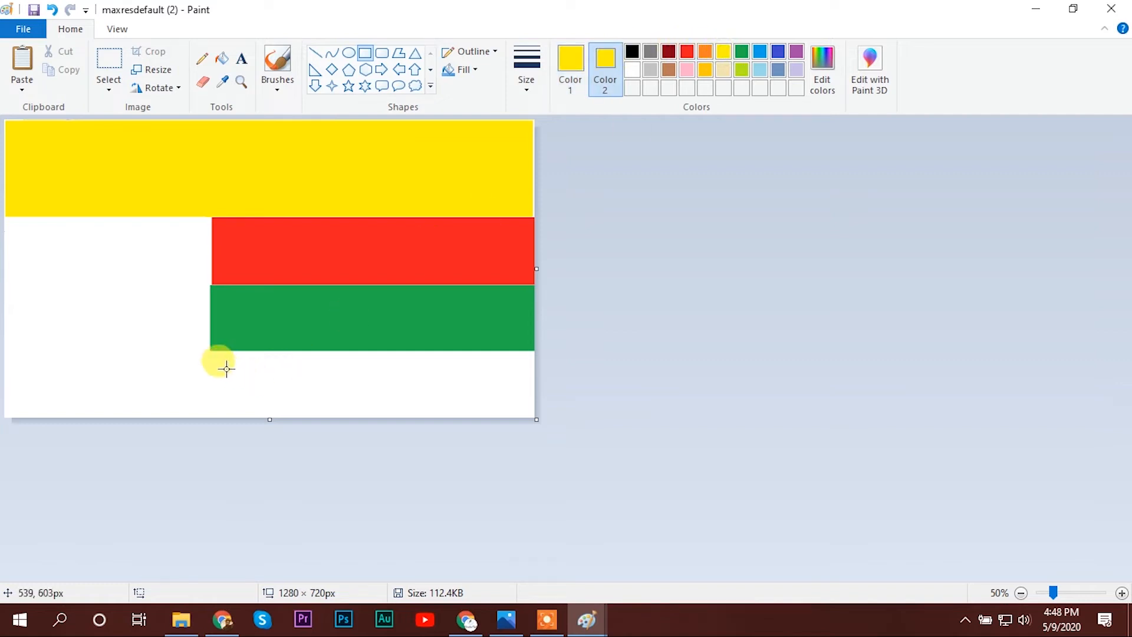
pyautogui.moveTo(212, 350); pyautogui.dragTo(532, 419)
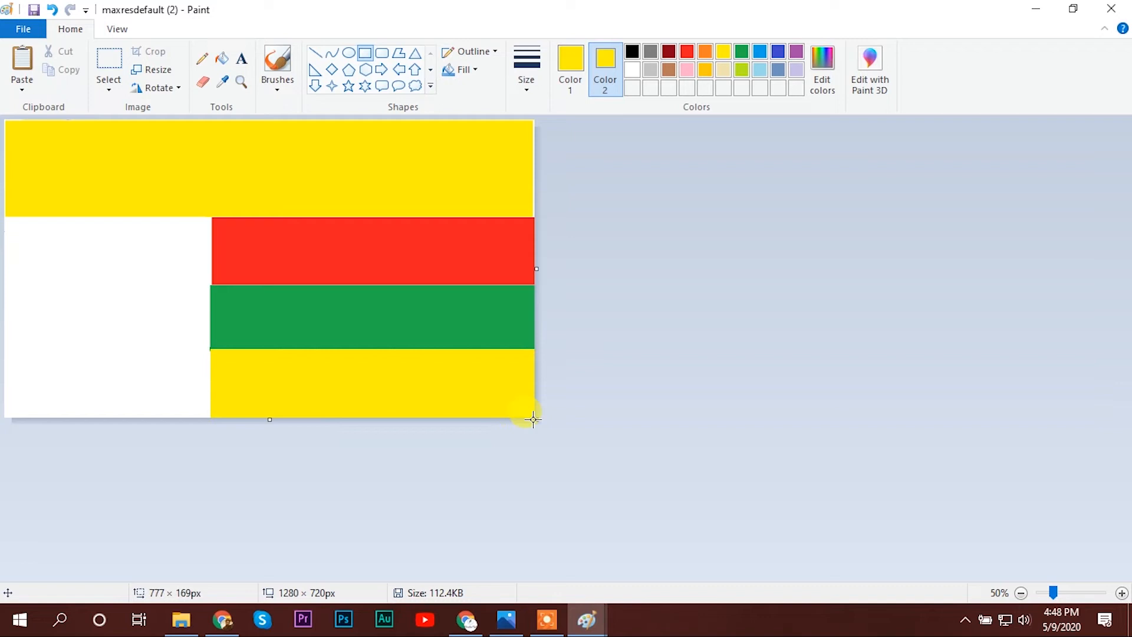
pyautogui.click(171, 277)
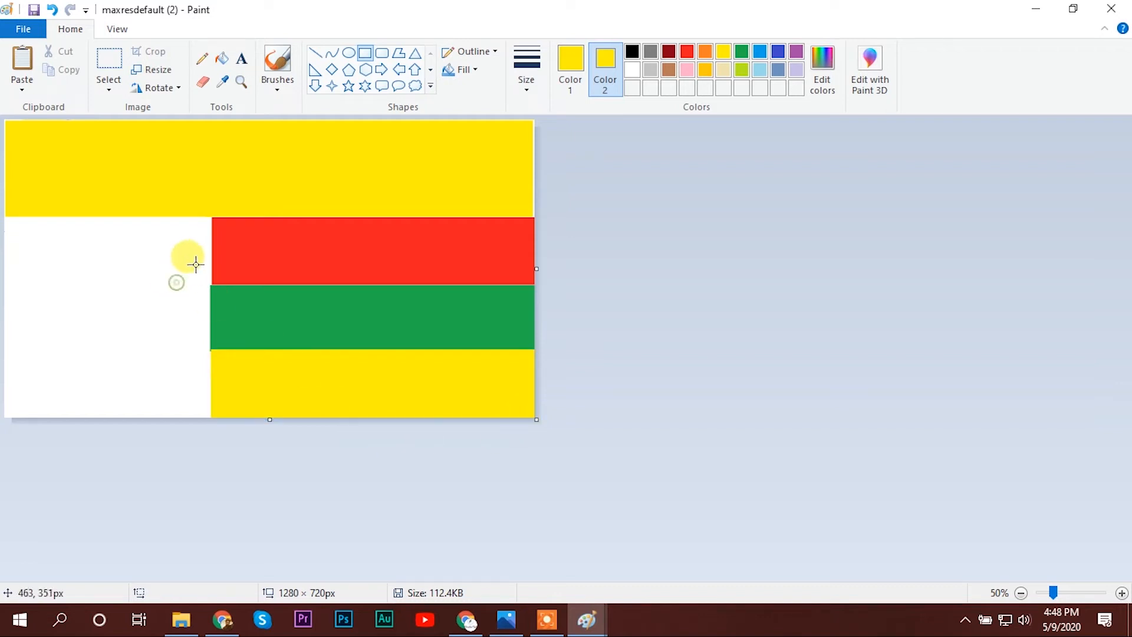
pyautogui.click(506, 621)
pyautogui.click(505, 616)
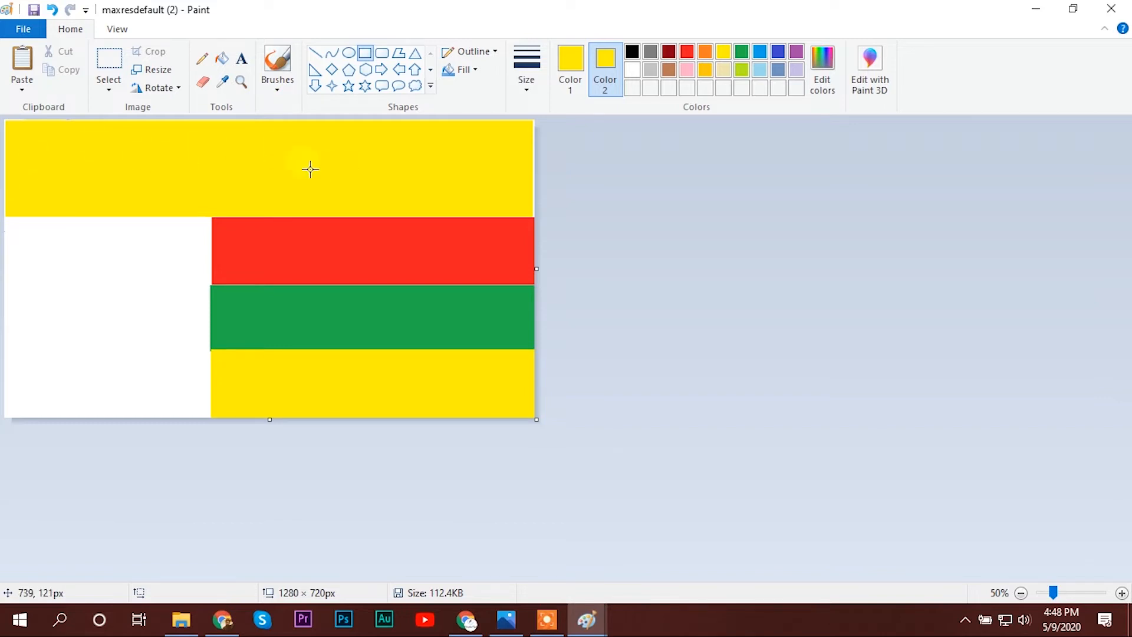
# - Switch to Chrome and bring up the already open Google Translate page
pyautogui.click(228, 616)
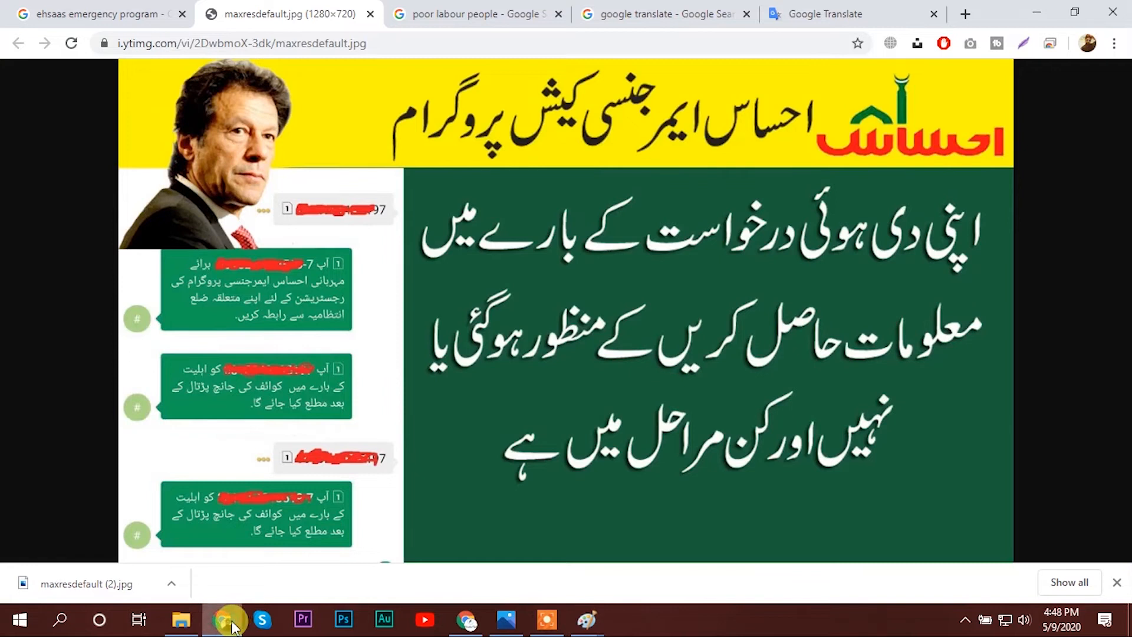
pyautogui.click(398, 9)
pyautogui.click(597, 10)
pyautogui.click(300, 88)
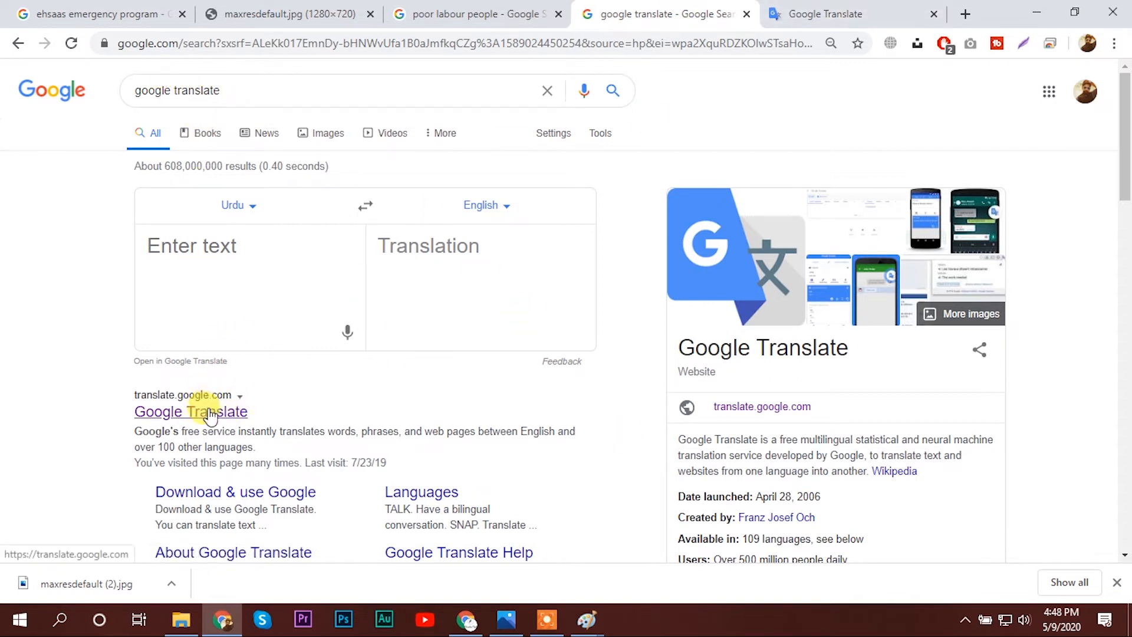
pyautogui.click(849, 14)
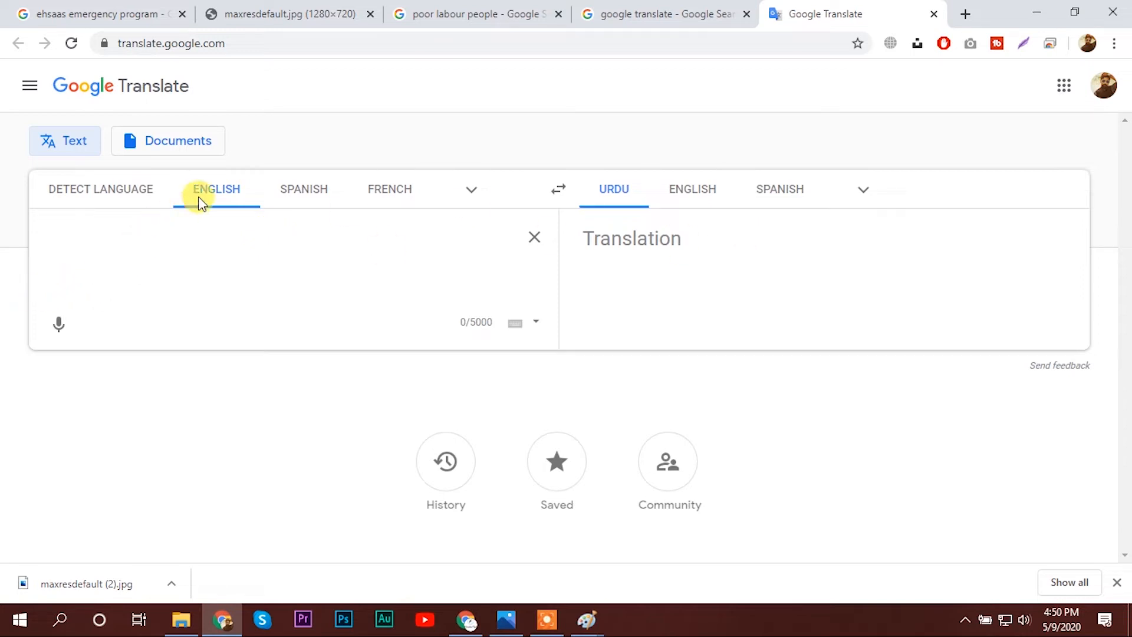
# - Set Google Translate's source language to Urdu and its target language to English
pyautogui.click(558, 188)
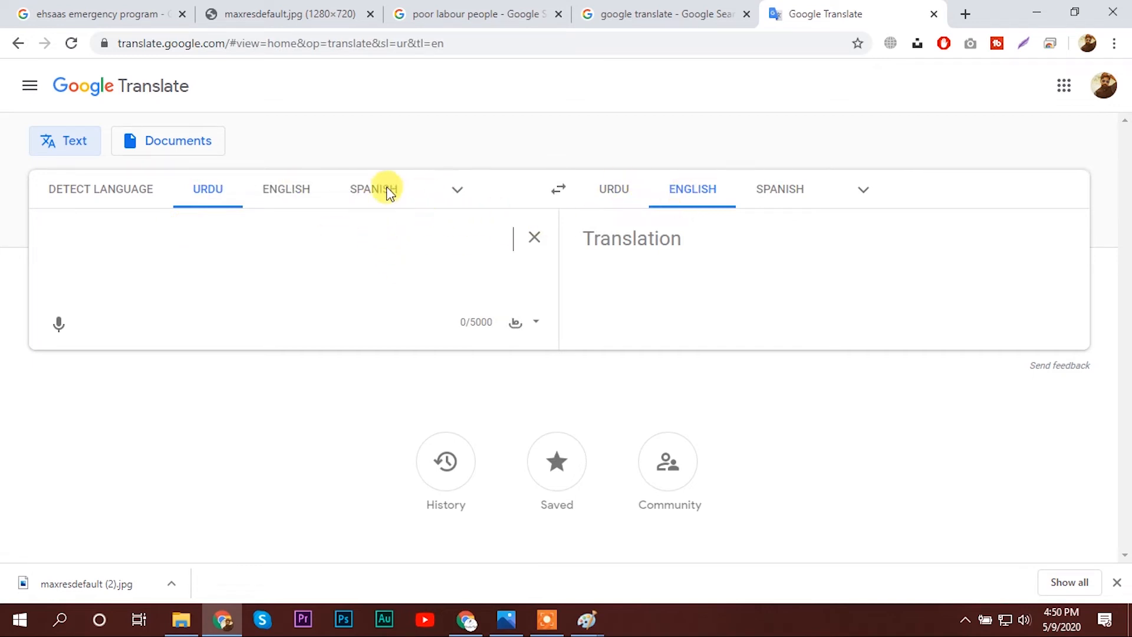
pyautogui.click(458, 189)
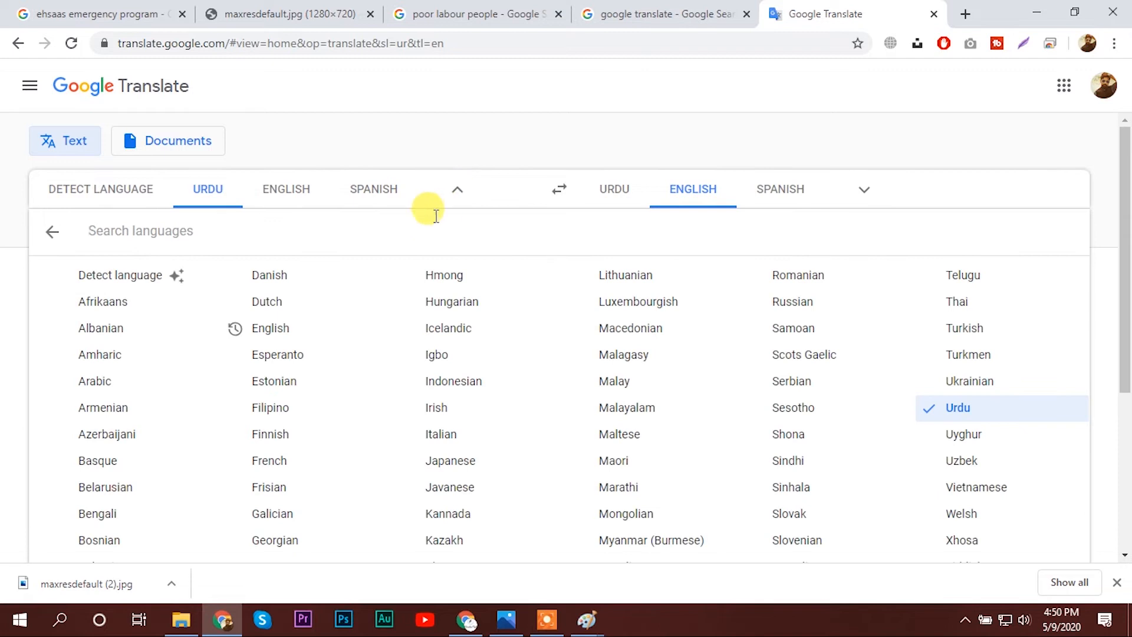
pyautogui.click(960, 412)
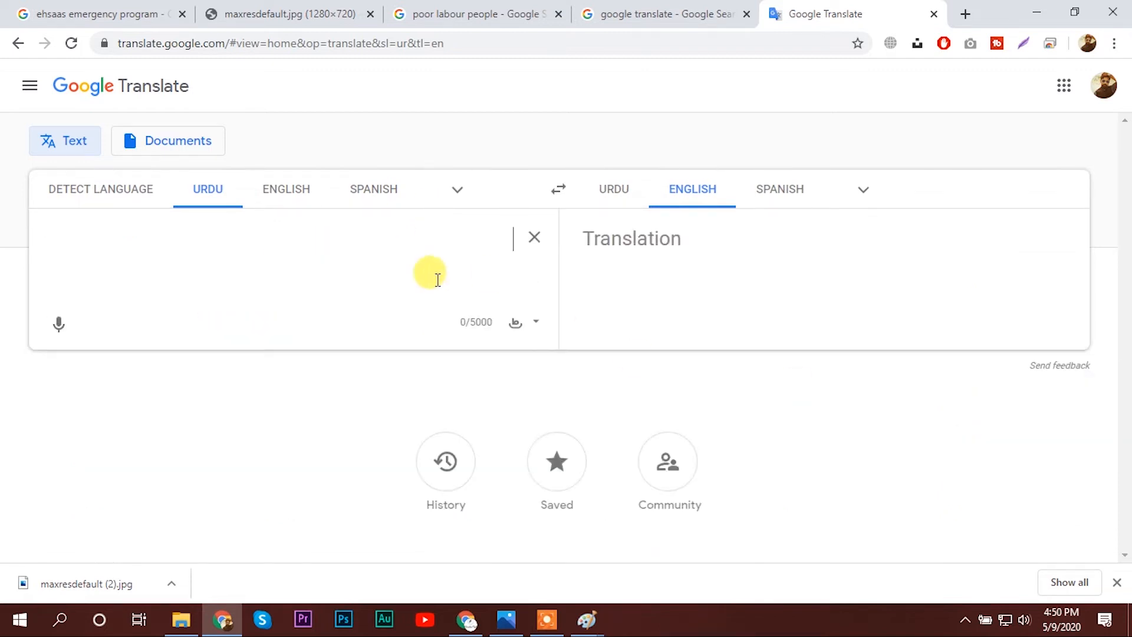
pyautogui.click(557, 202)
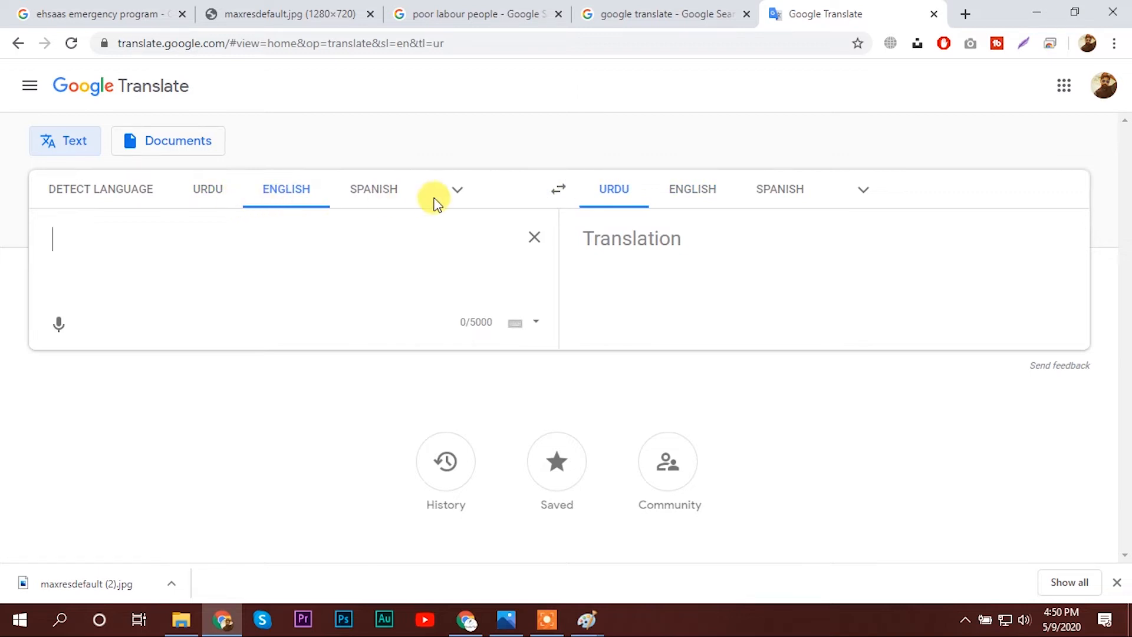
pyautogui.click(458, 190)
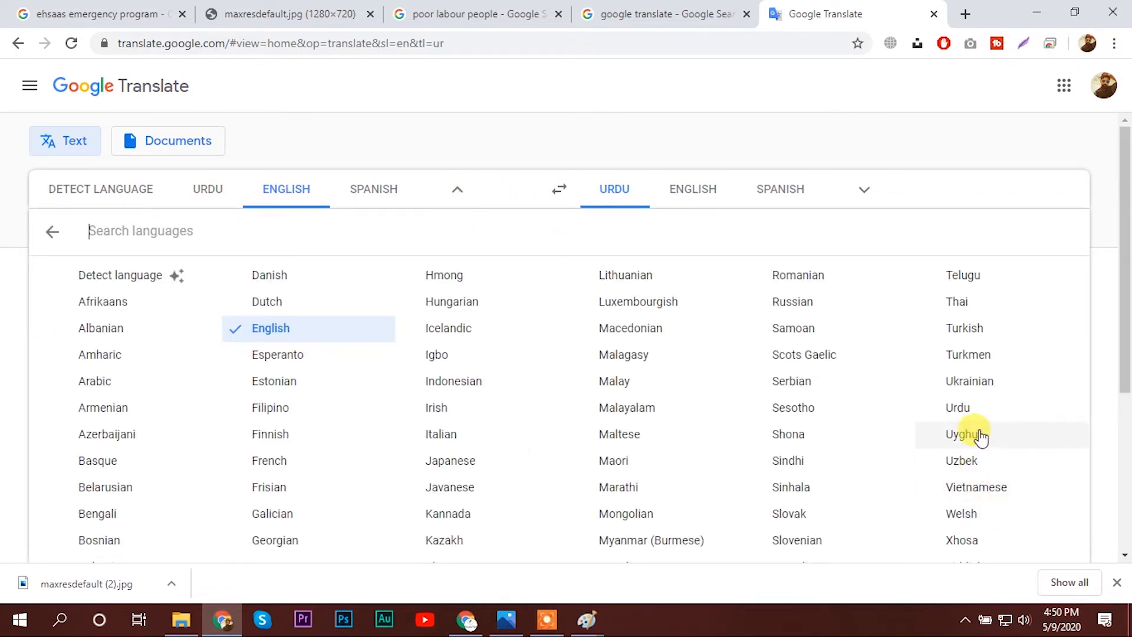
pyautogui.click(959, 408)
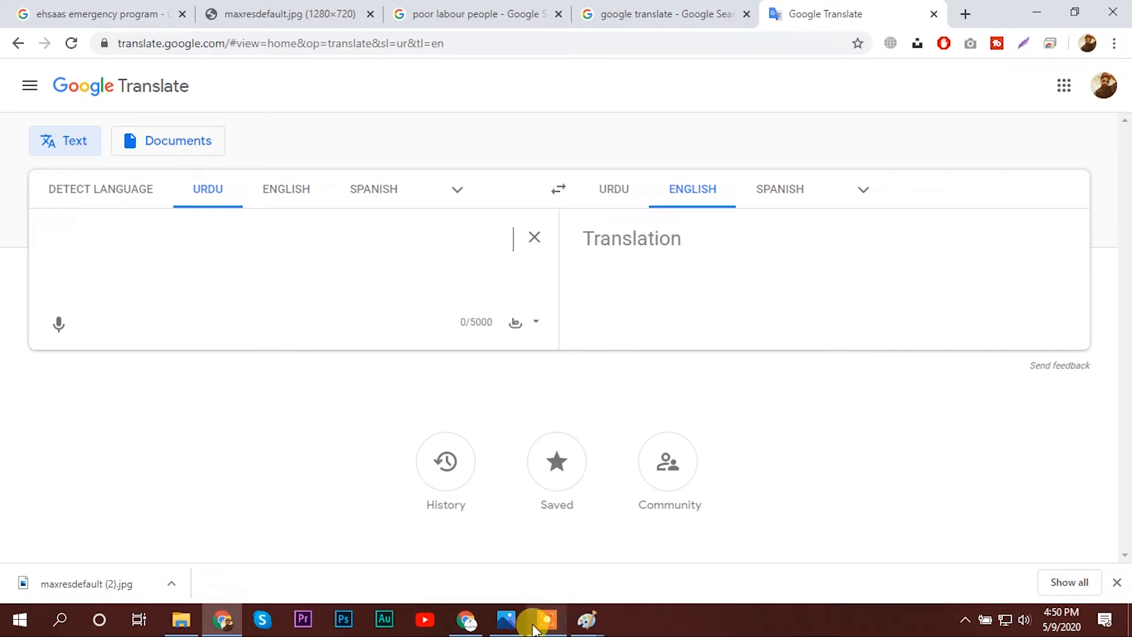
# - Check the sample thumbnail's headline in Photos and start Urdu voice input in Google Translate, allowing microphone access
pyautogui.click(509, 623)
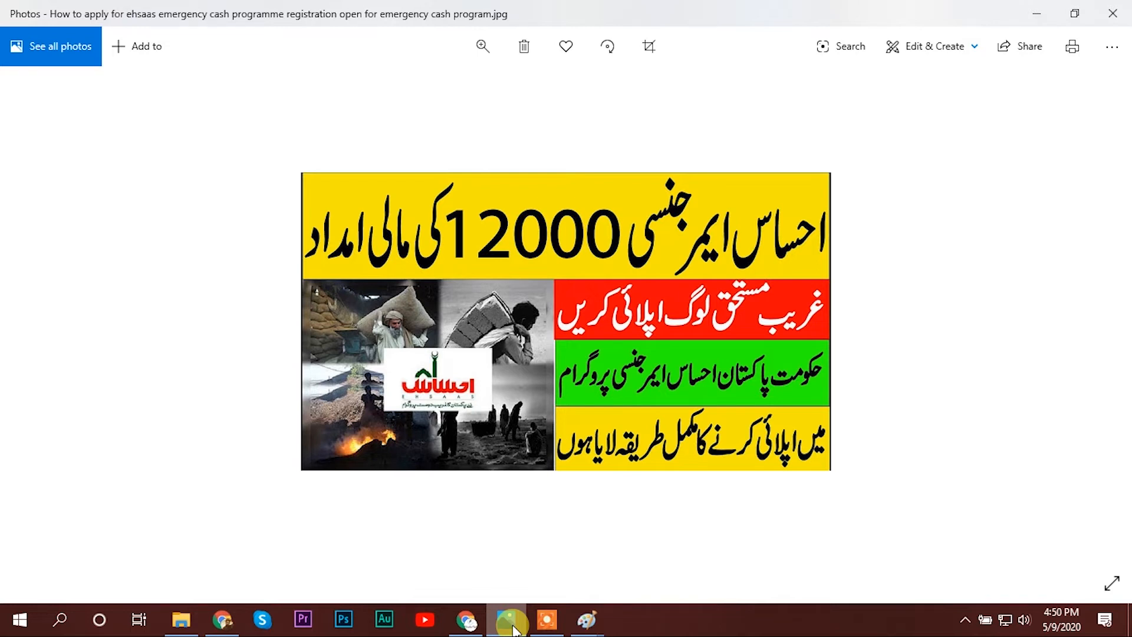
pyautogui.click(514, 628)
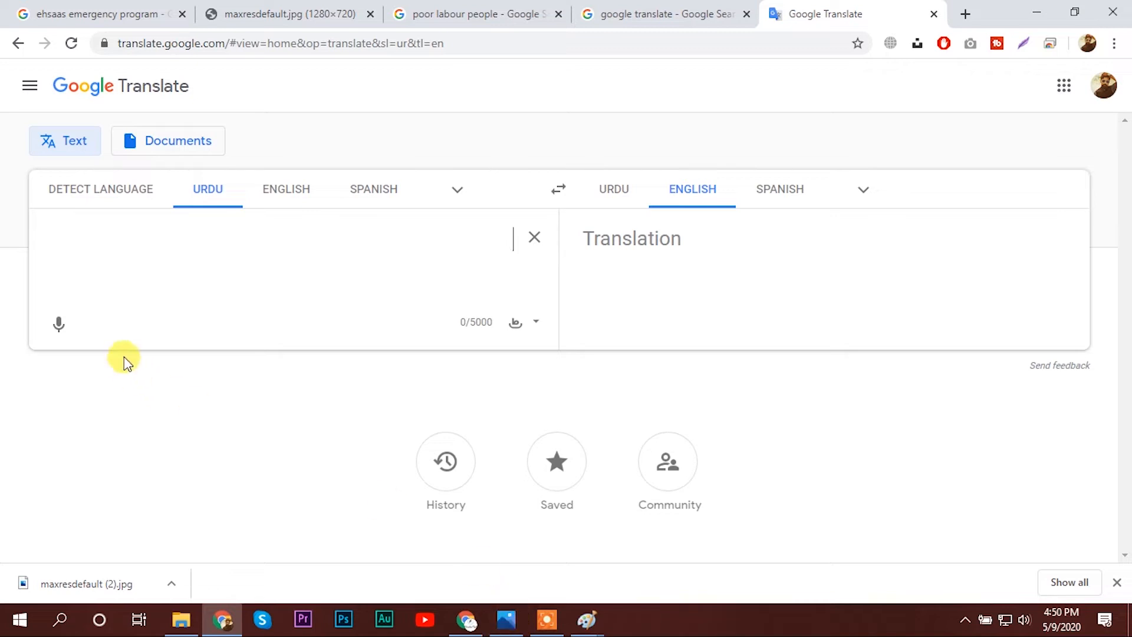
pyautogui.click(58, 325)
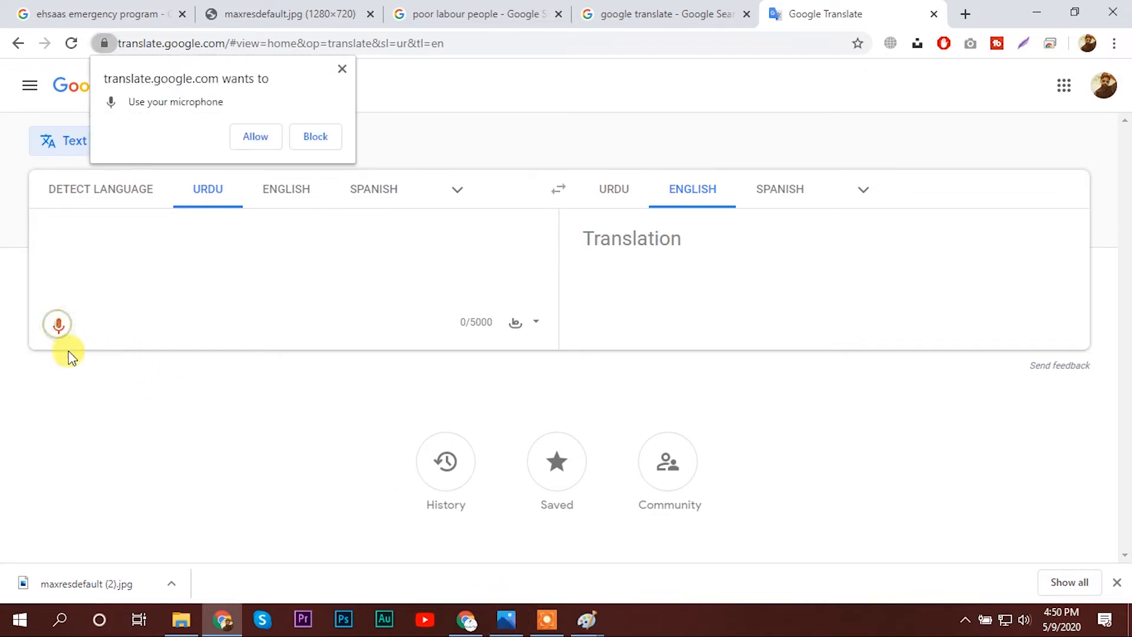
pyautogui.click(260, 136)
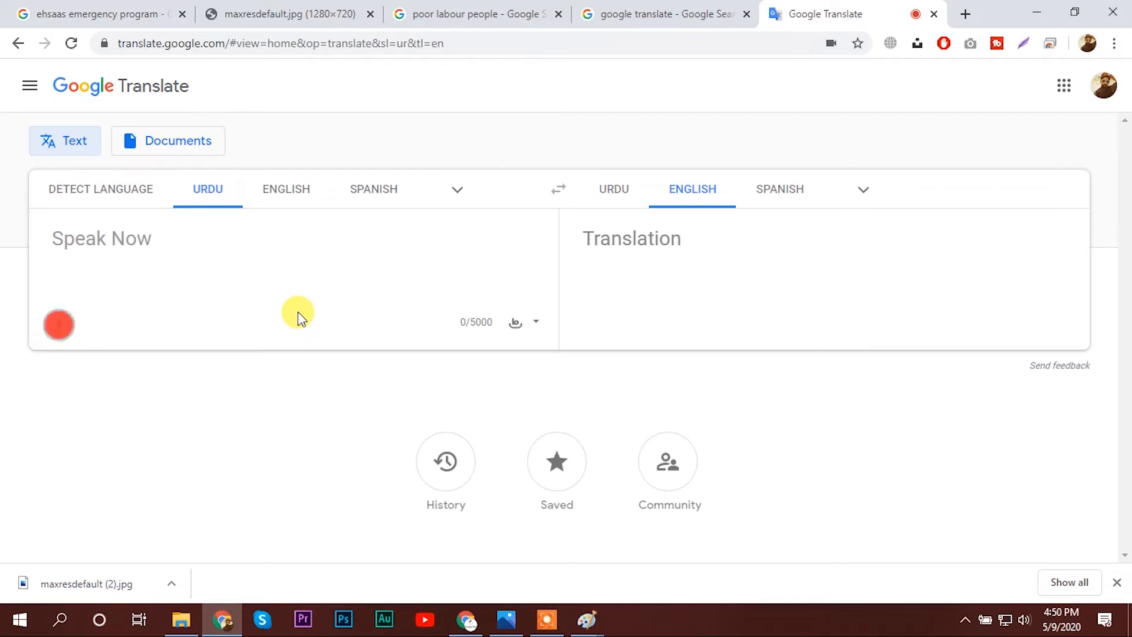
# - Dictate the headline "احساس ایمرجنسی 12000 کی مالی امداد" as the source text, stop voice input and delete the repeated "کی"
pyautogui.click(58, 324)
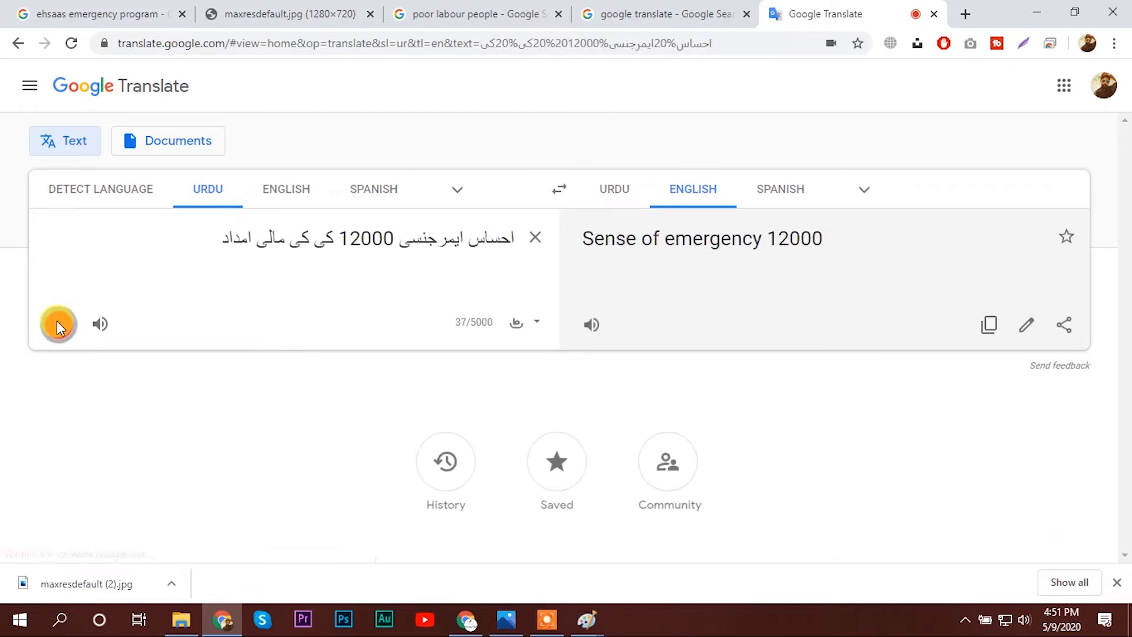
pyautogui.click(58, 325)
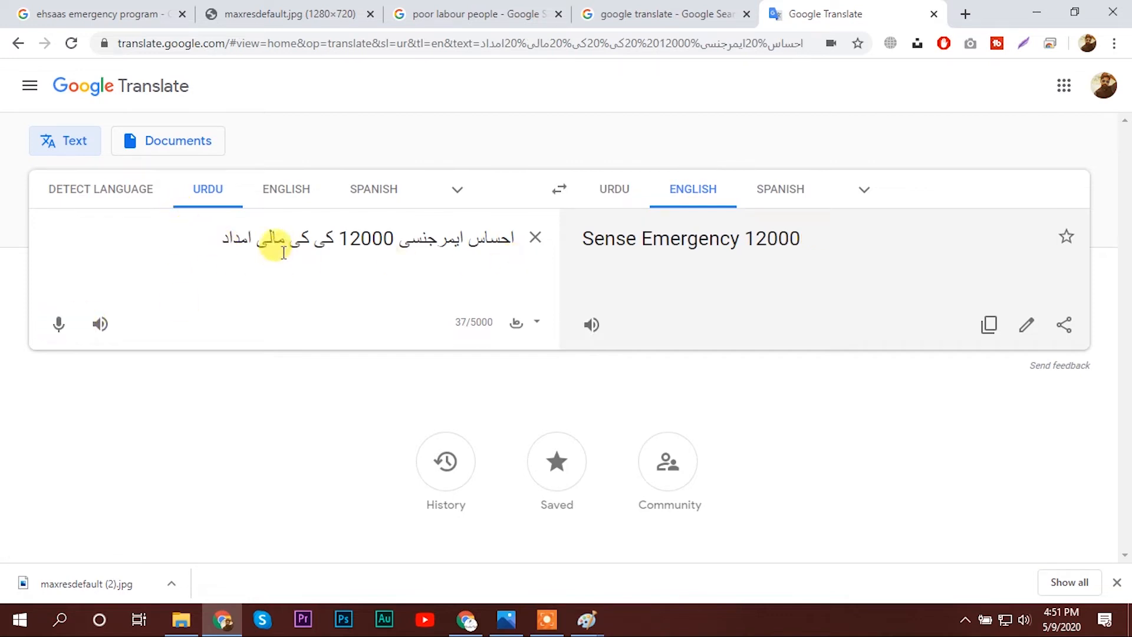
pyautogui.click(314, 239)
pyautogui.press('BackSpace')
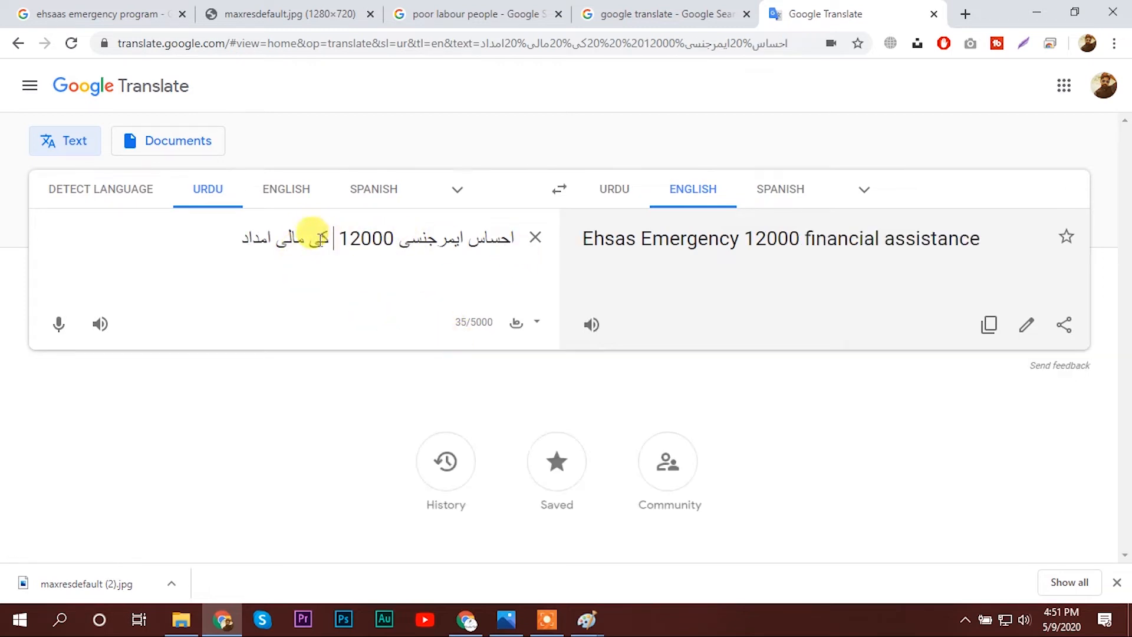
# - Check the headline on the sample thumbnail in Photos and copy the Urdu headline from Google Translate's source text
pyautogui.click(512, 626)
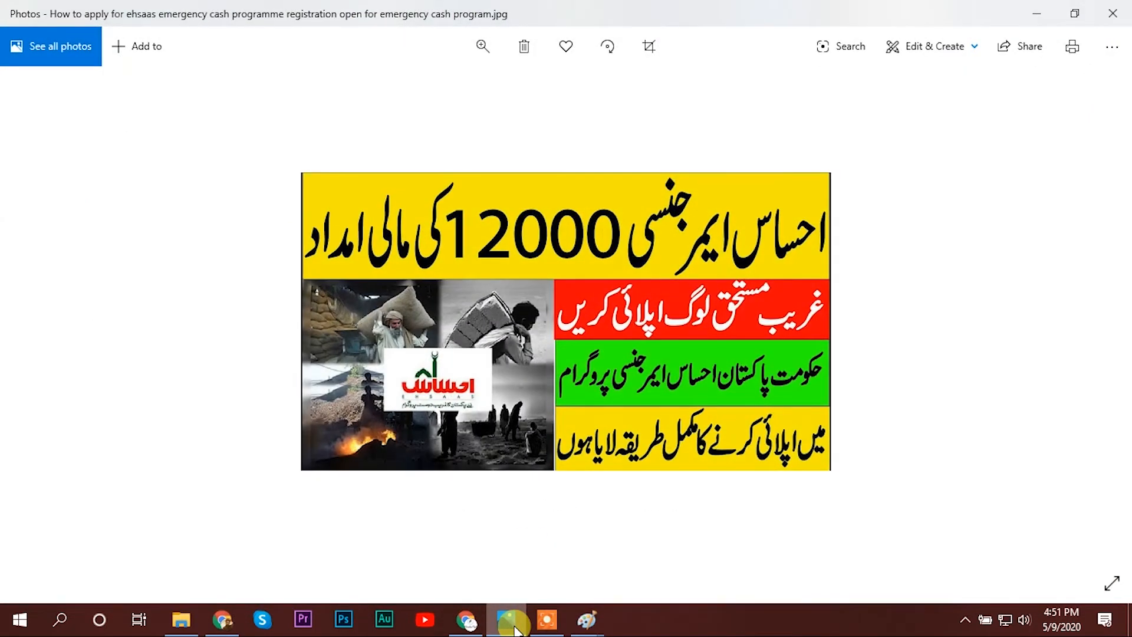
pyautogui.click(511, 622)
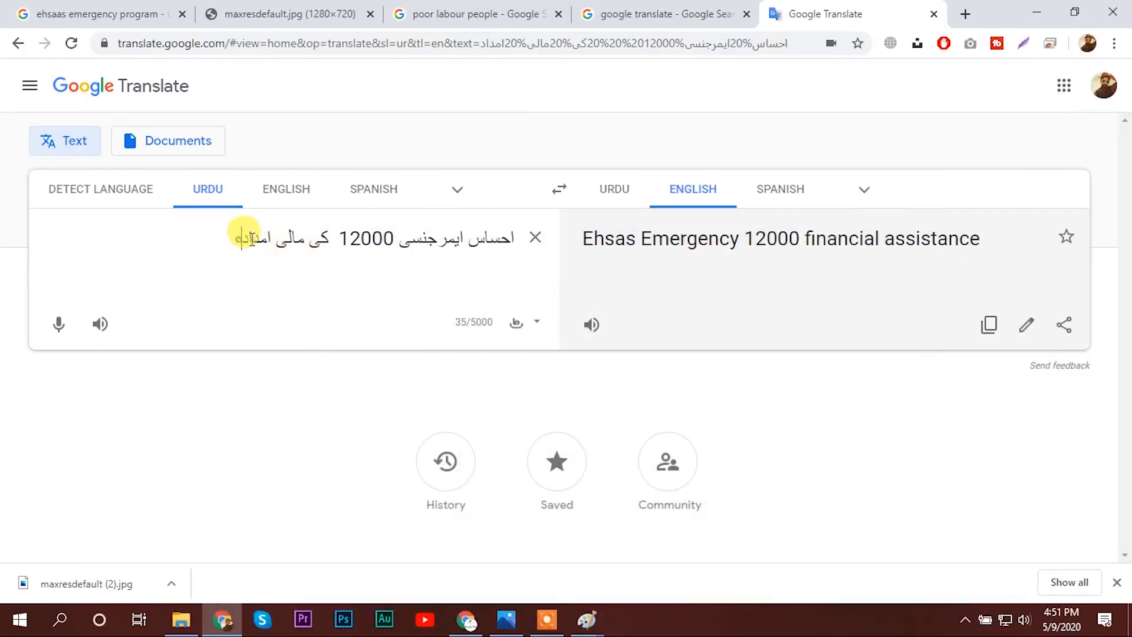
pyautogui.moveTo(240, 238); pyautogui.dragTo(518, 227)
pyautogui.rightClick(425, 239)
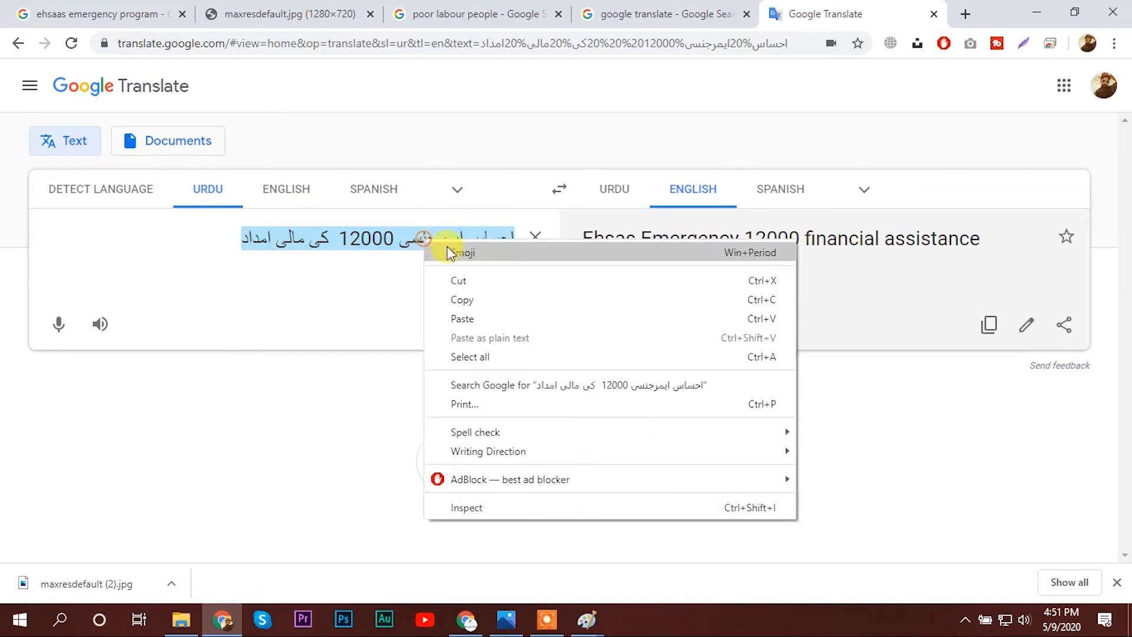
pyautogui.click(442, 298)
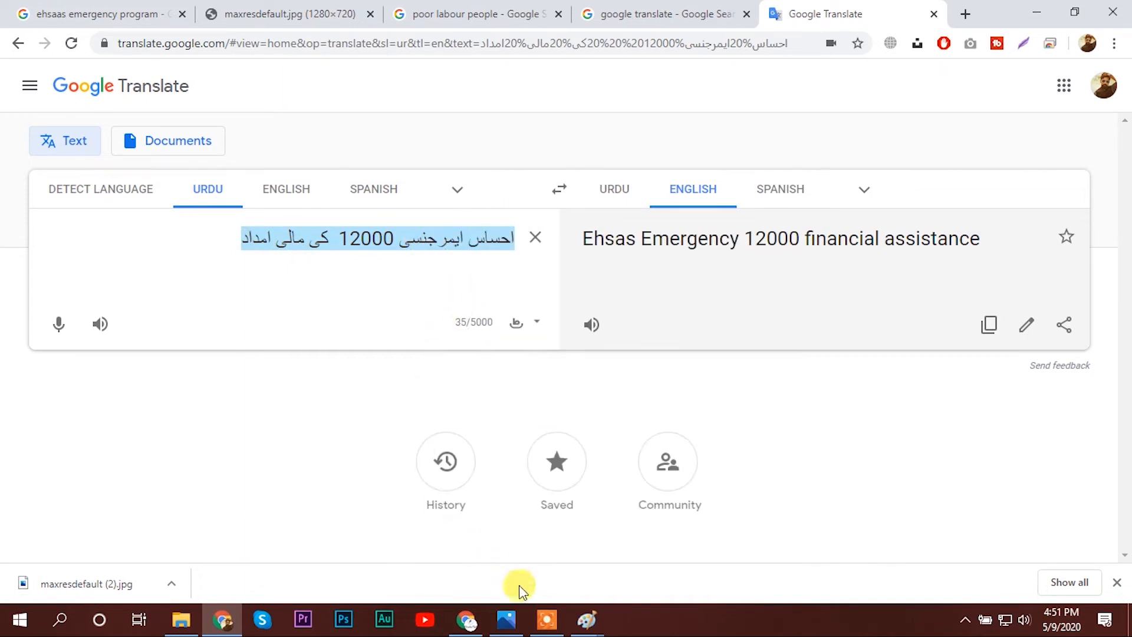
# - Switch to the maxresdefault (2) Paint window and paste the copied headline as text onto the top yellow band
pyautogui.moveTo(586, 619)
pyautogui.click(678, 570)
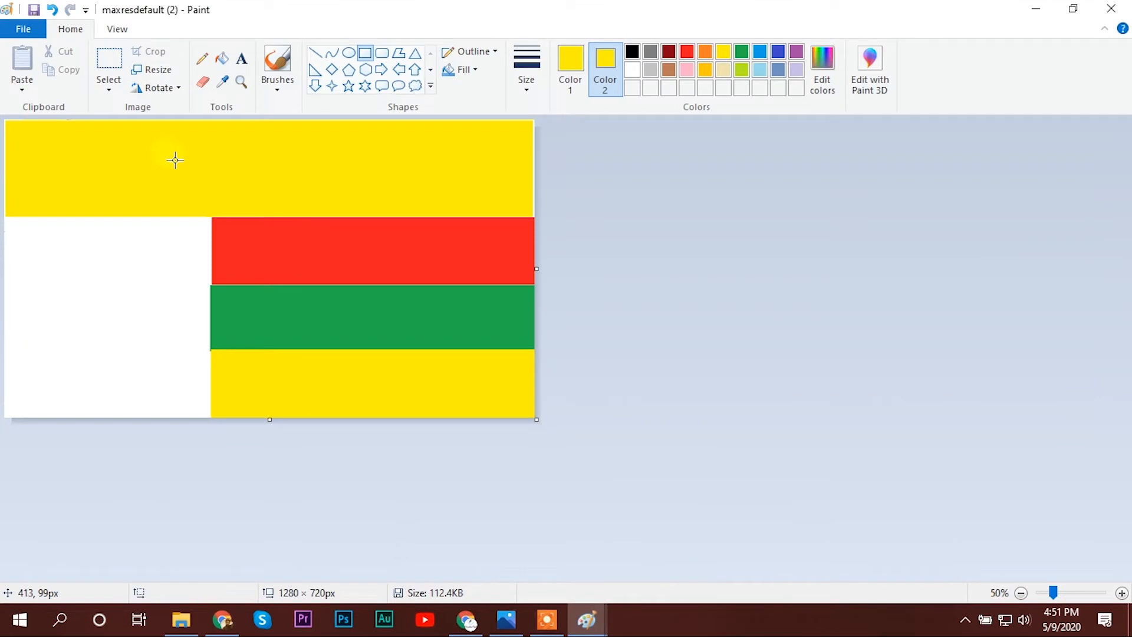
pyautogui.click(241, 59)
pyautogui.click(18, 171)
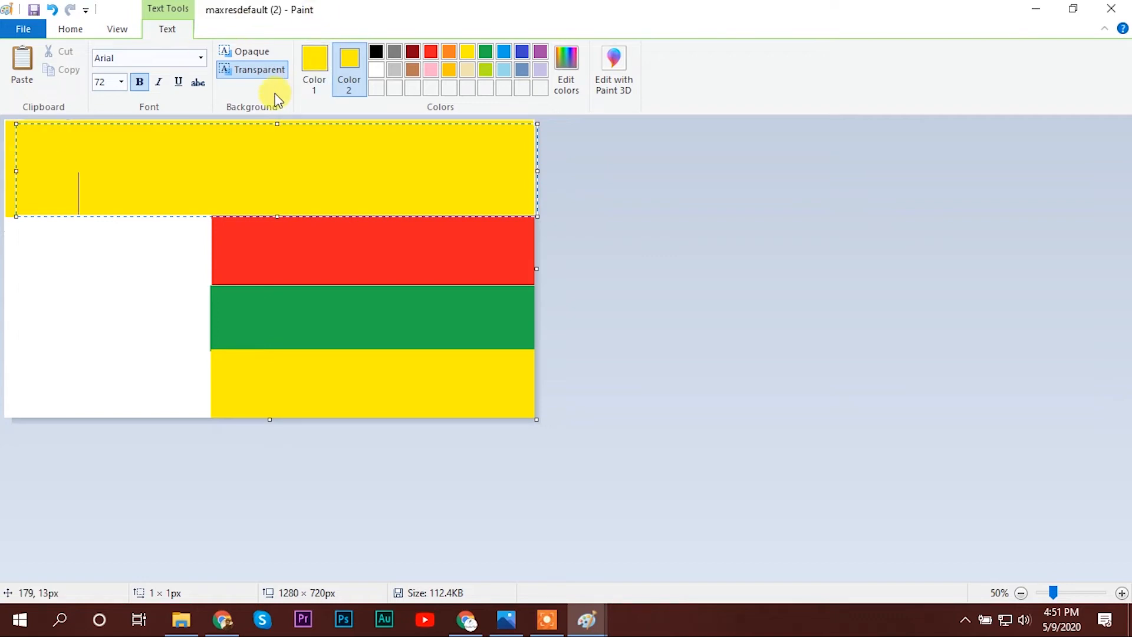
pyautogui.hotkey('ctrl', 'v')
# - Select the whole pasted headline and set Color 2 to black
pyautogui.hotkey('ctrl', 'a')
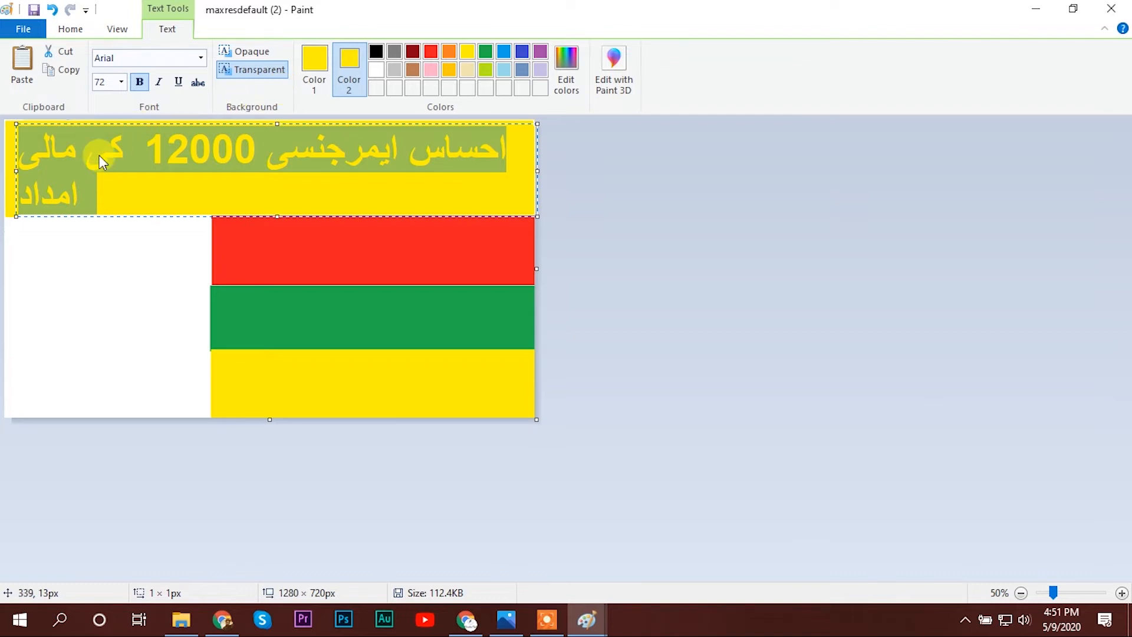
pyautogui.press('Delete')
pyautogui.doubleClick(105, 191)
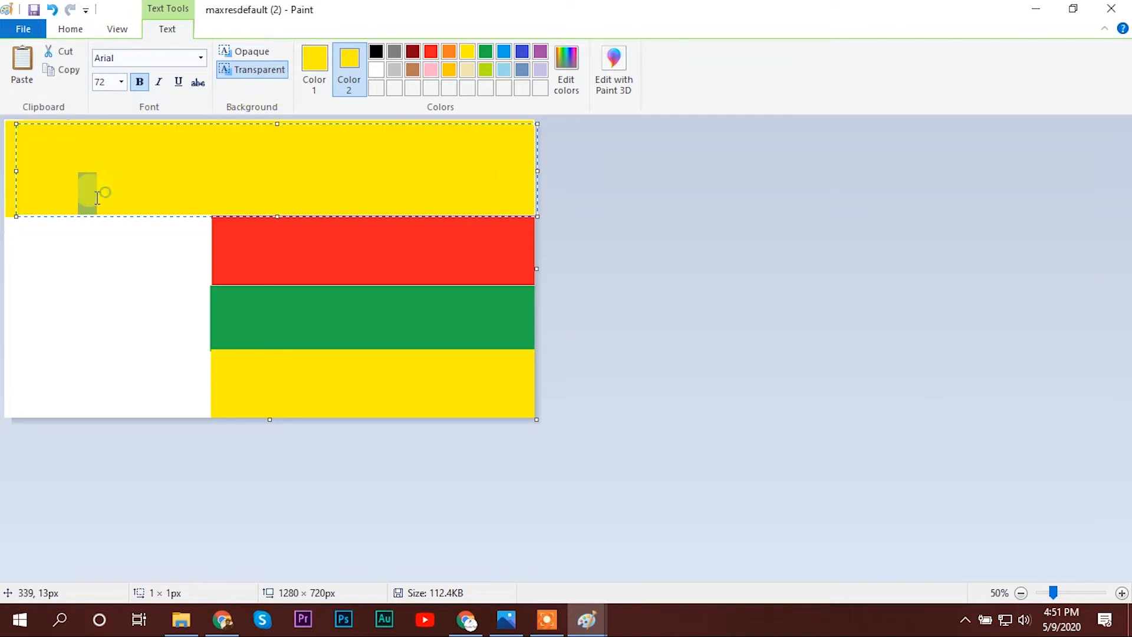
pyautogui.click(106, 190)
pyautogui.moveTo(100, 190); pyautogui.dragTo(509, 155)
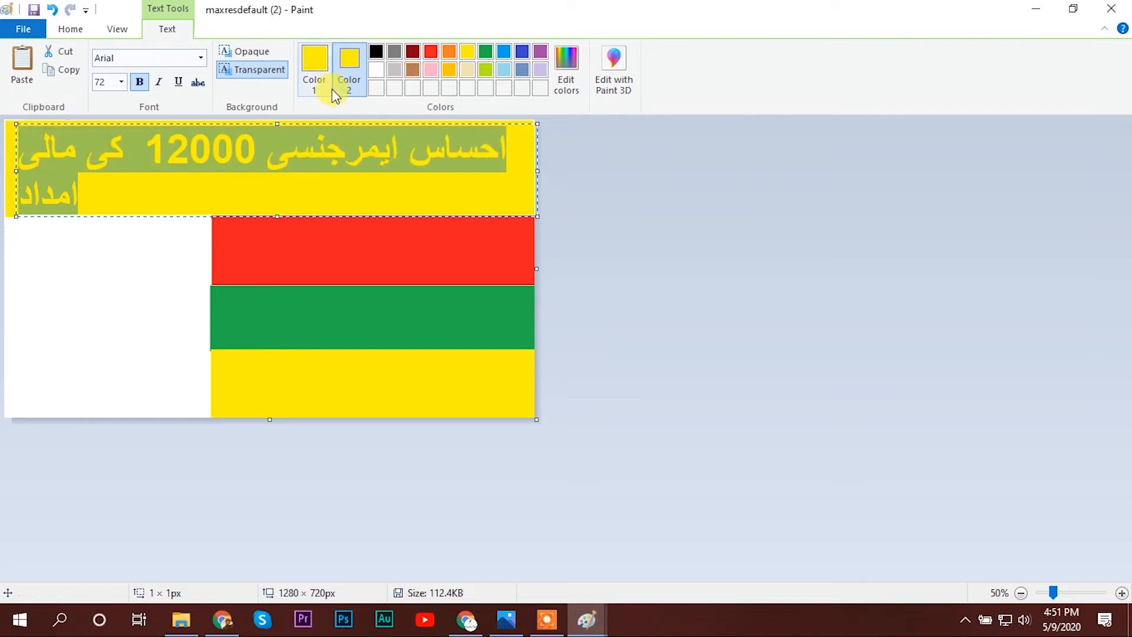
pyautogui.click(506, 620)
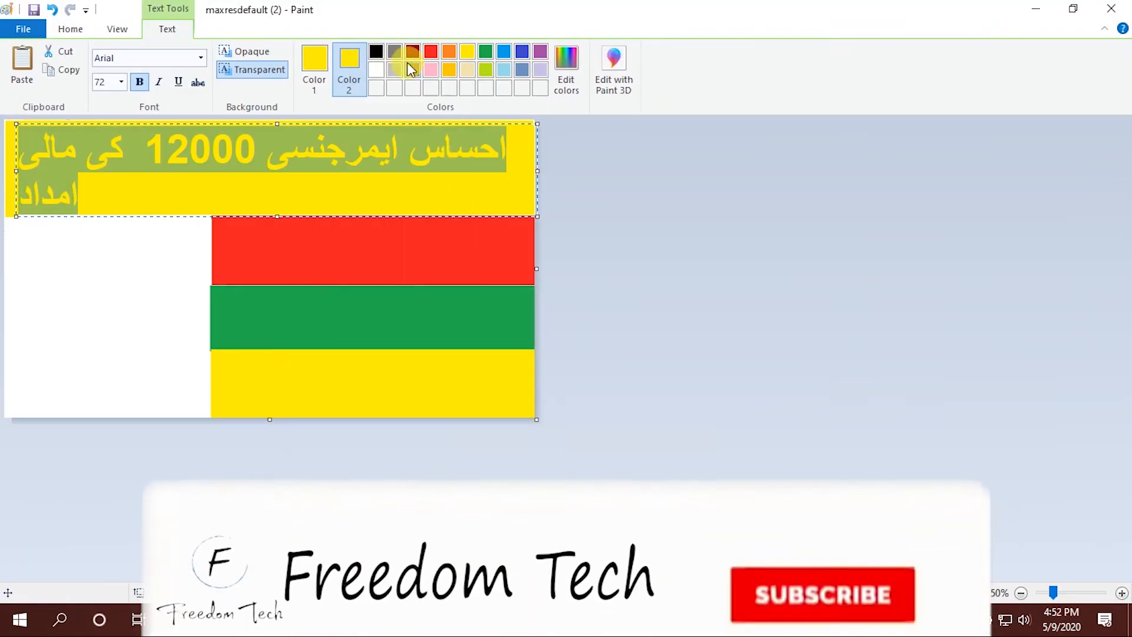
pyautogui.click(376, 51)
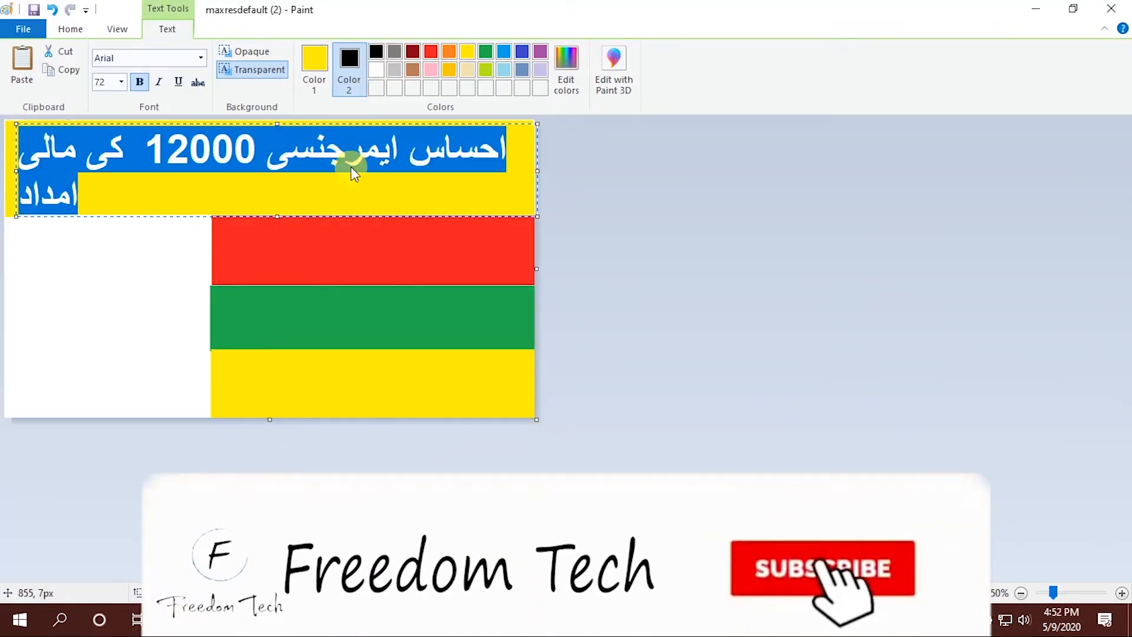
# - Reselect the headline text and set Color 1 to black as its text color
pyautogui.press('Delete')
pyautogui.moveTo(234, 175); pyautogui.dragTo(507, 145)
pyautogui.click(314, 59)
pyautogui.click(377, 51)
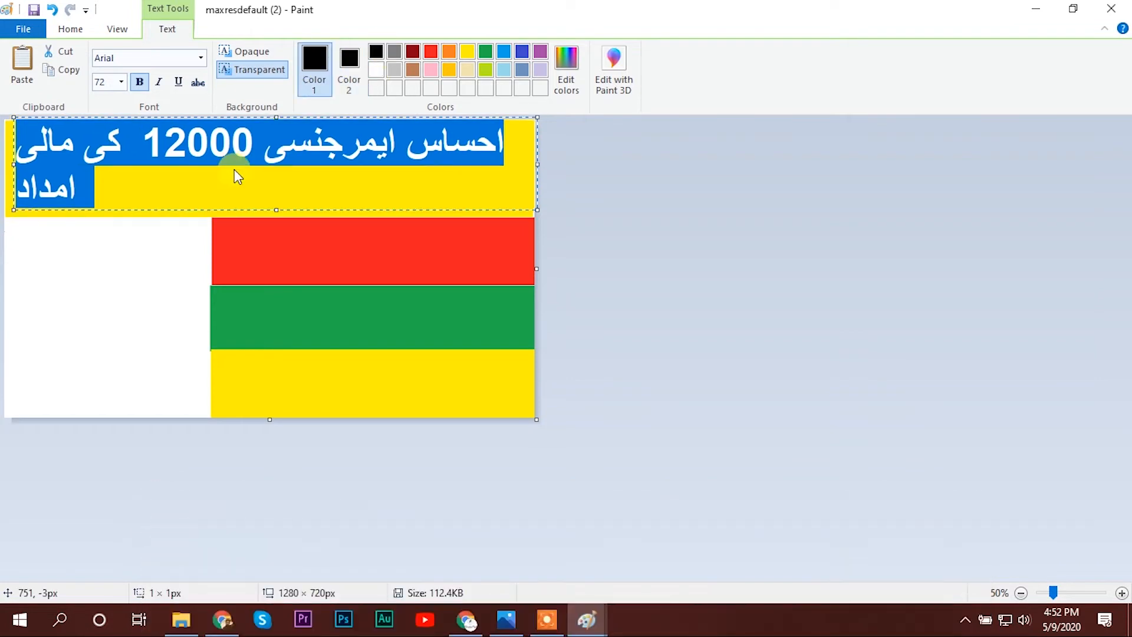
pyautogui.click(242, 164)
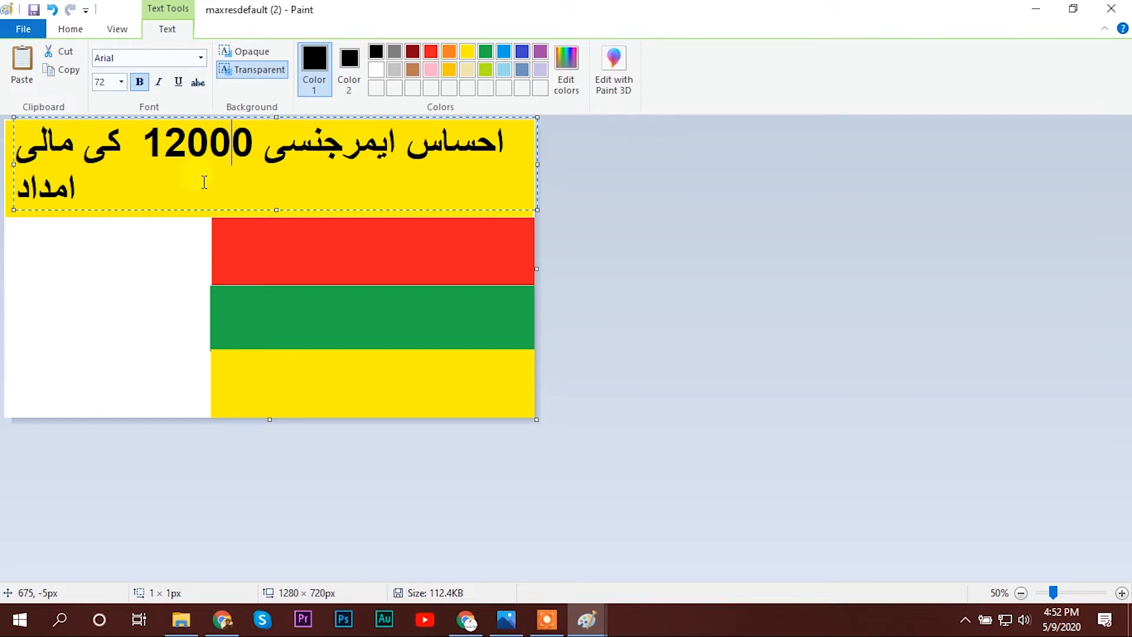
# - Select the whole headline and set its font size to 60
pyautogui.hotkey('ctrl', 'a')
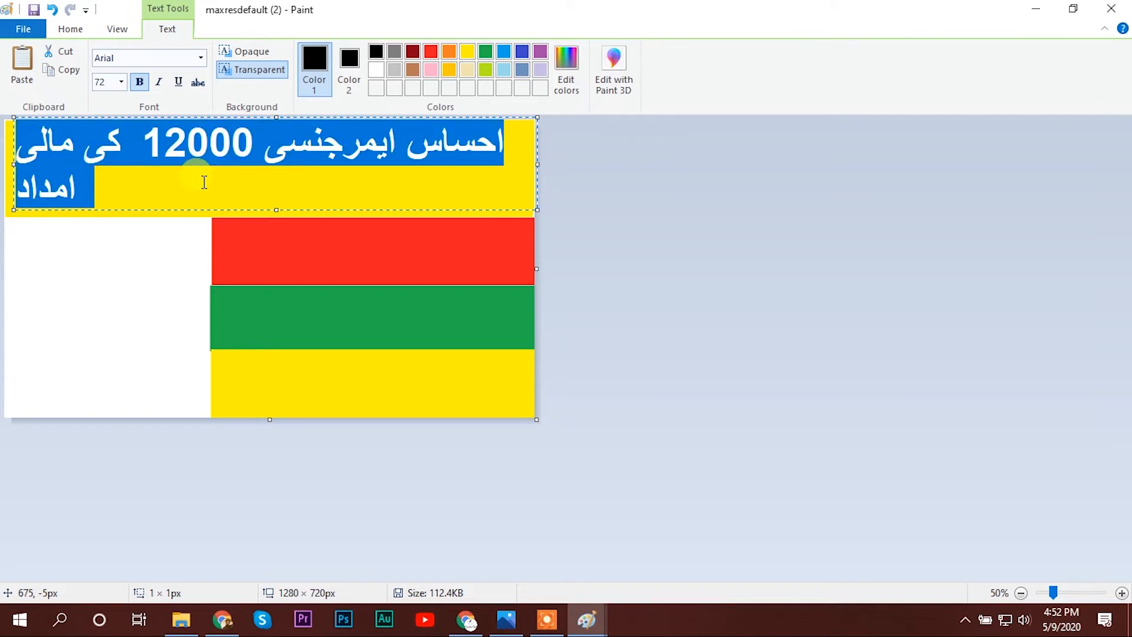
pyautogui.click(122, 82)
pyautogui.click(105, 303)
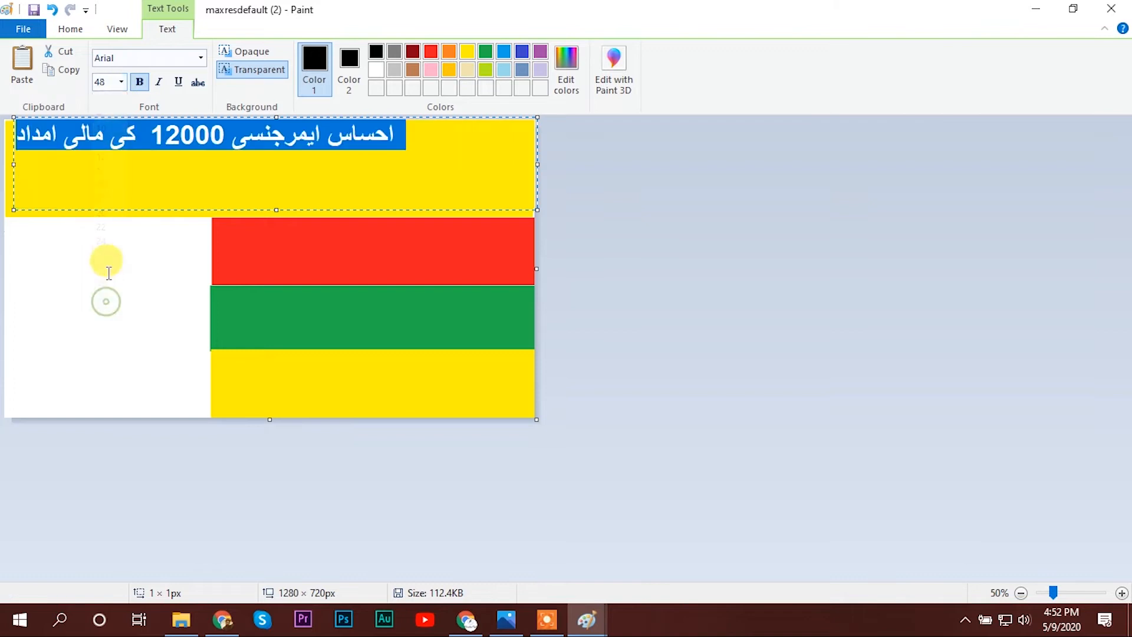
pyautogui.click(113, 82)
pyautogui.write('60')
pyautogui.press('Return')
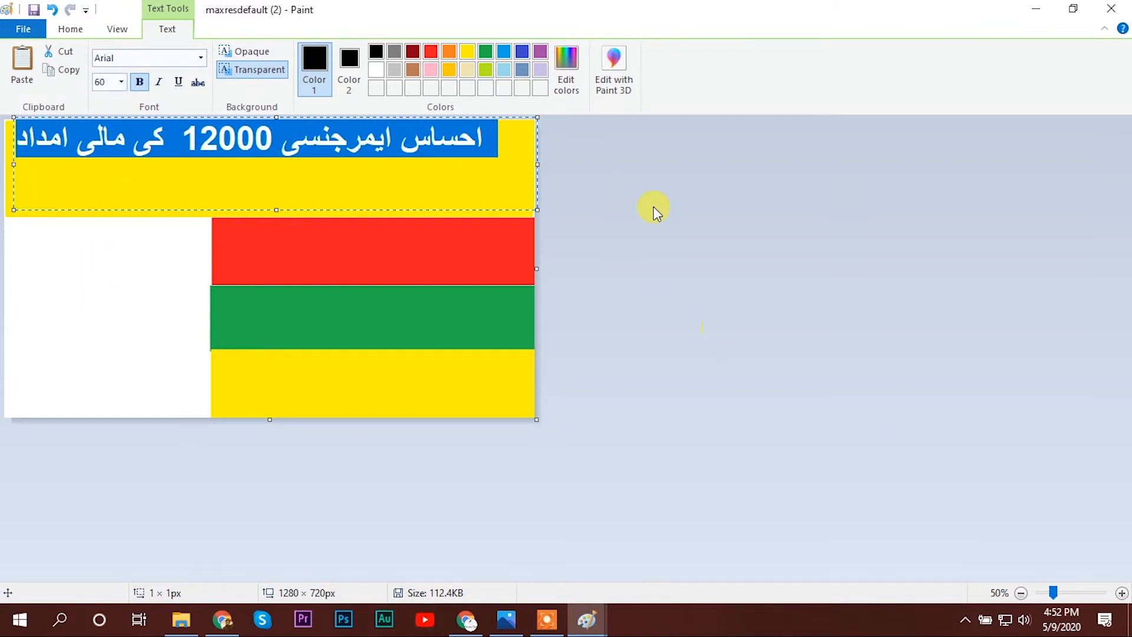
# - Resize the headline's text box to about 611 × 128 px, starting at the upper-left corner of the yellow band
pyautogui.moveTo(538, 210); pyautogui.dragTo(500, 197)
pyautogui.moveTo(293, 116); pyautogui.dragTo(299, 140)
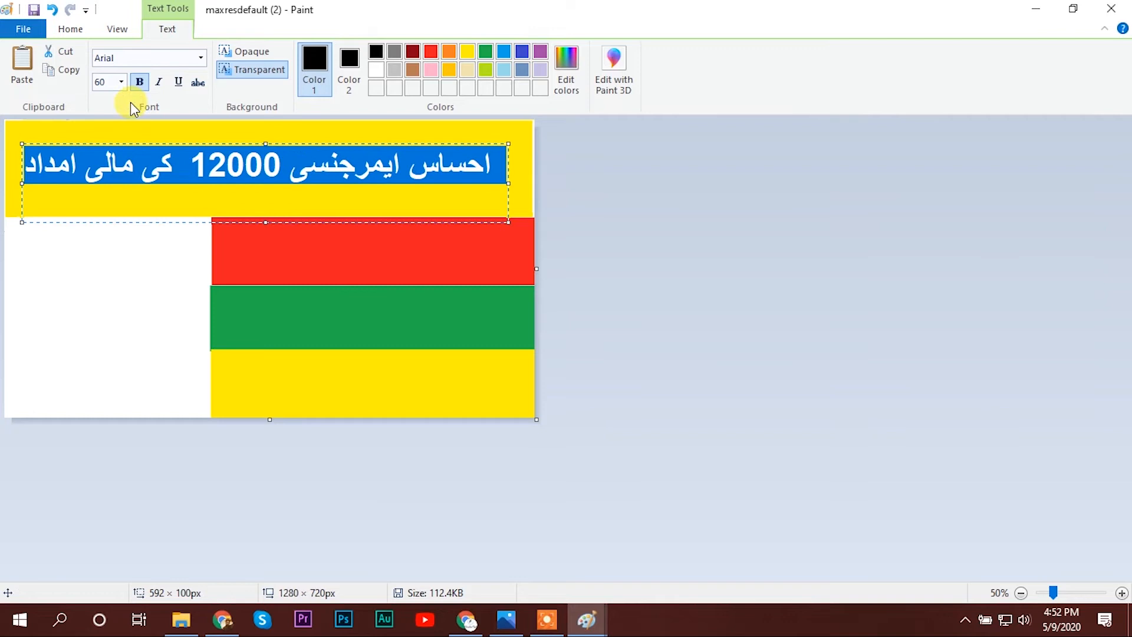
pyautogui.moveTo(16, 139); pyautogui.dragTo(5, 119)
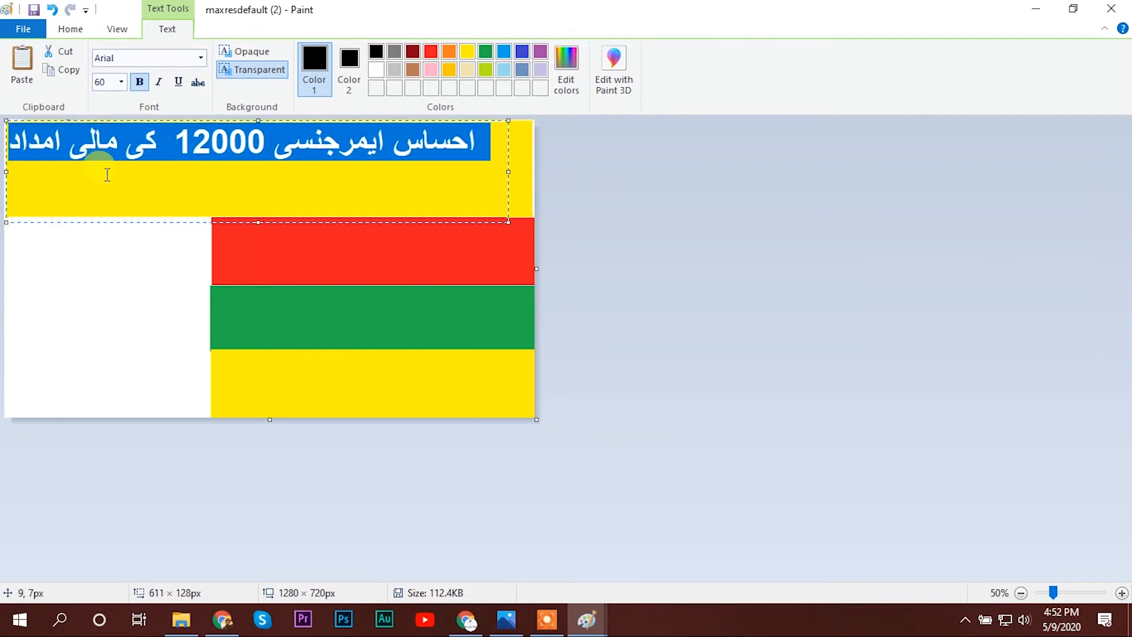
# - Set the headline's font size to 65 and widen its text box to about 642 px, the full width of the band
pyautogui.click(121, 84)
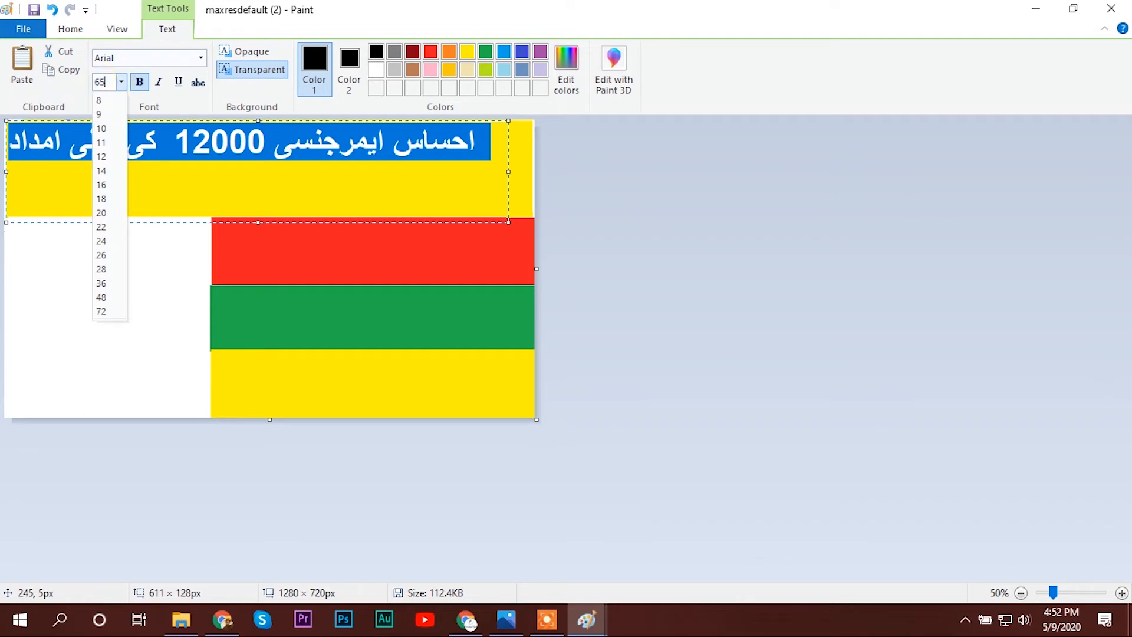
pyautogui.write('65')
pyautogui.press('Return')
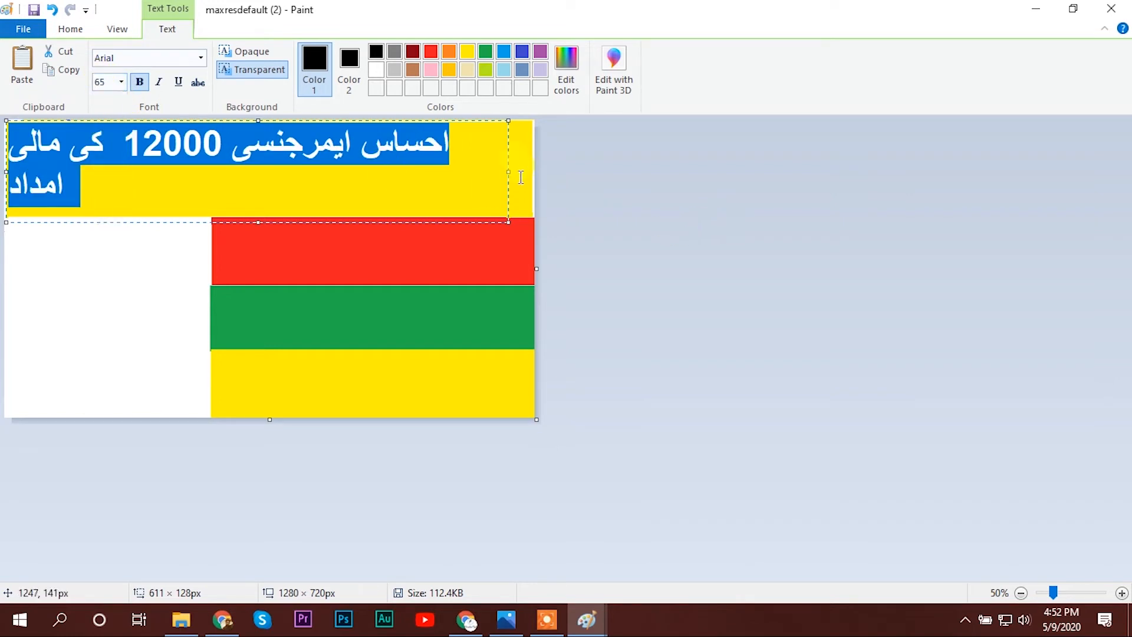
pyautogui.moveTo(509, 174); pyautogui.dragTo(534, 188)
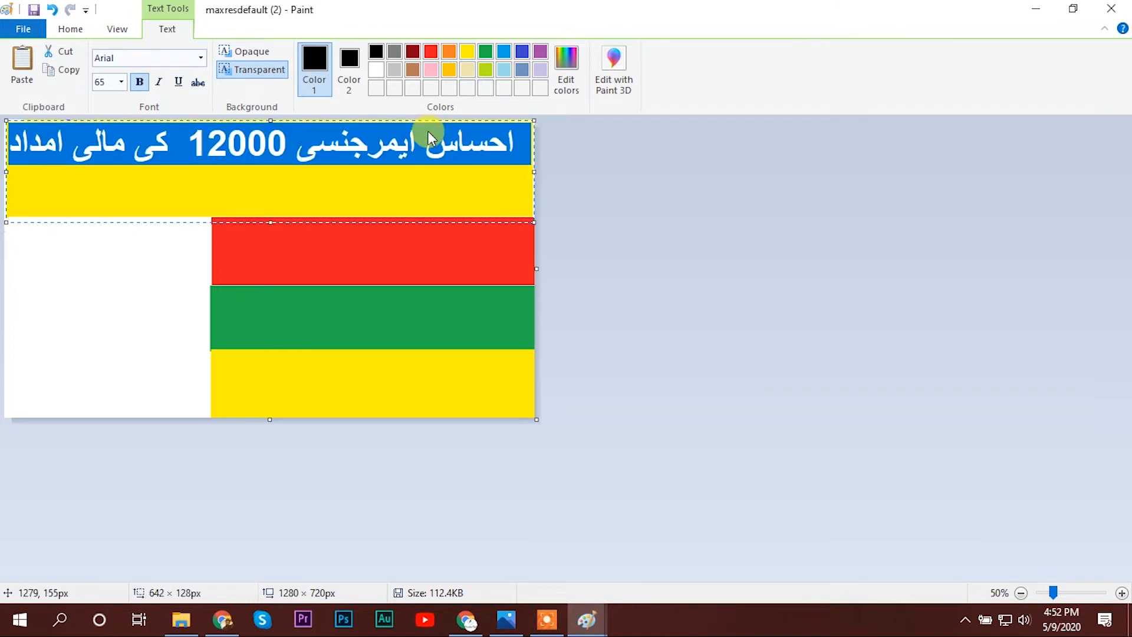
# - Move the headline slightly down within the top yellow band and finish the text entry
pyautogui.moveTo(300, 121); pyautogui.dragTo(301, 133)
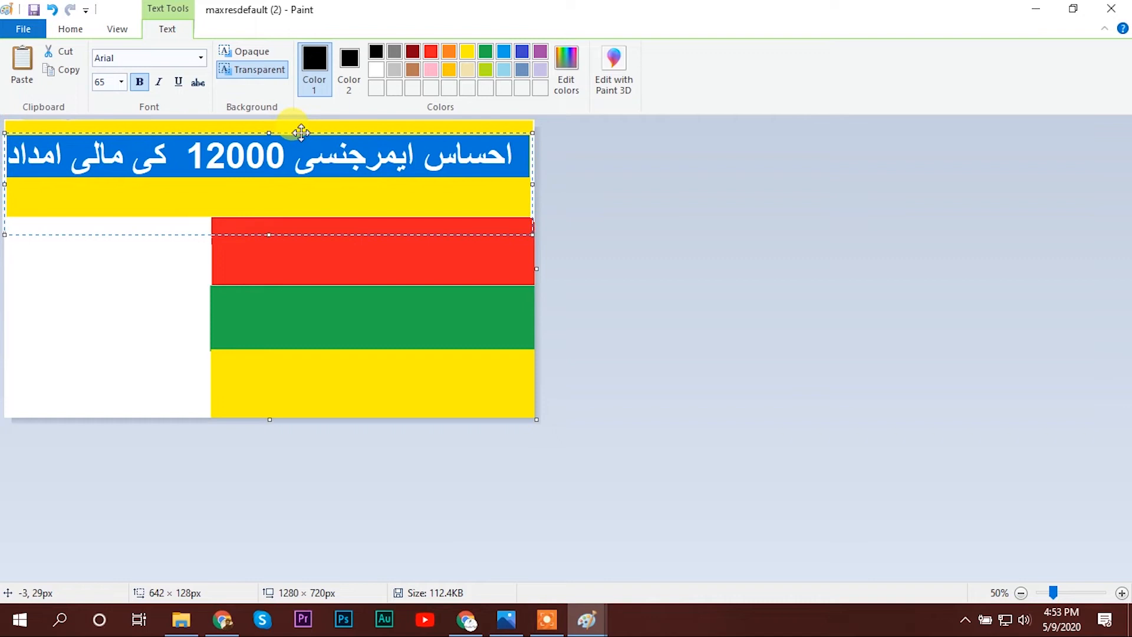
pyautogui.click(305, 186)
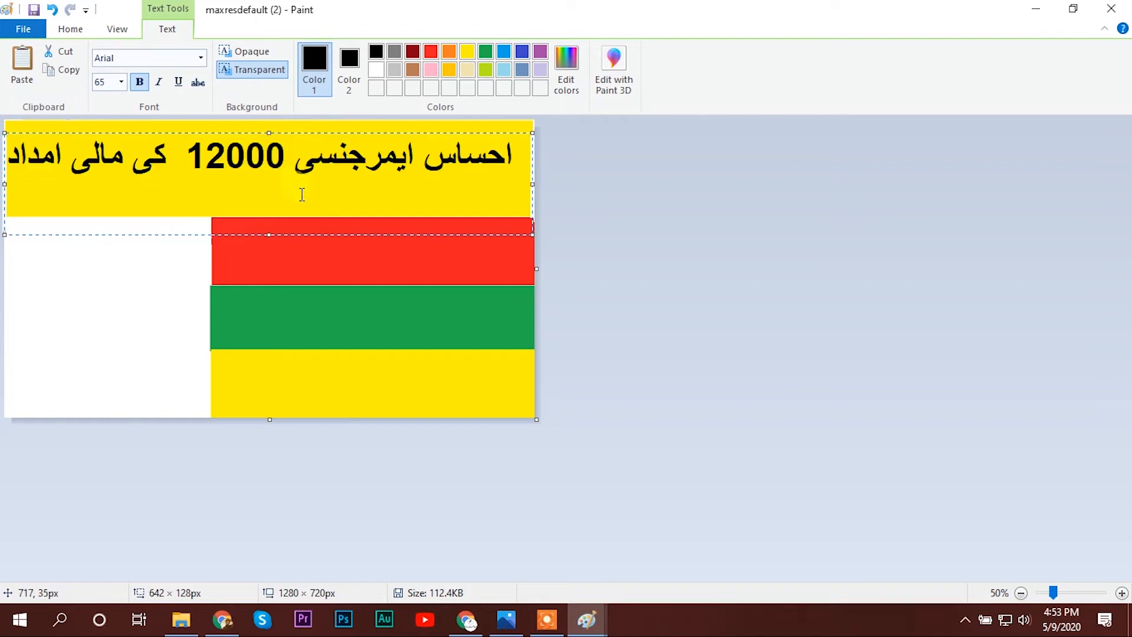
pyautogui.click(204, 287)
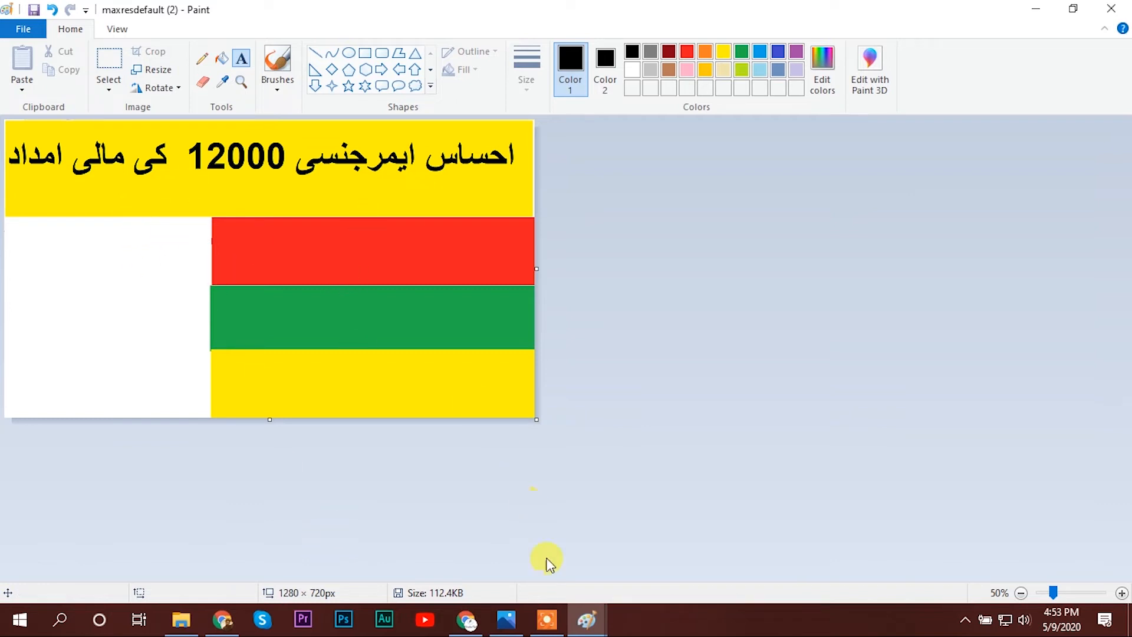
# - Check the sample thumbnail in Photos, then dictate "غریب مستحق لوگ اپلائی کریں" as the Urdu source text in Google Translate
pyautogui.click(511, 624)
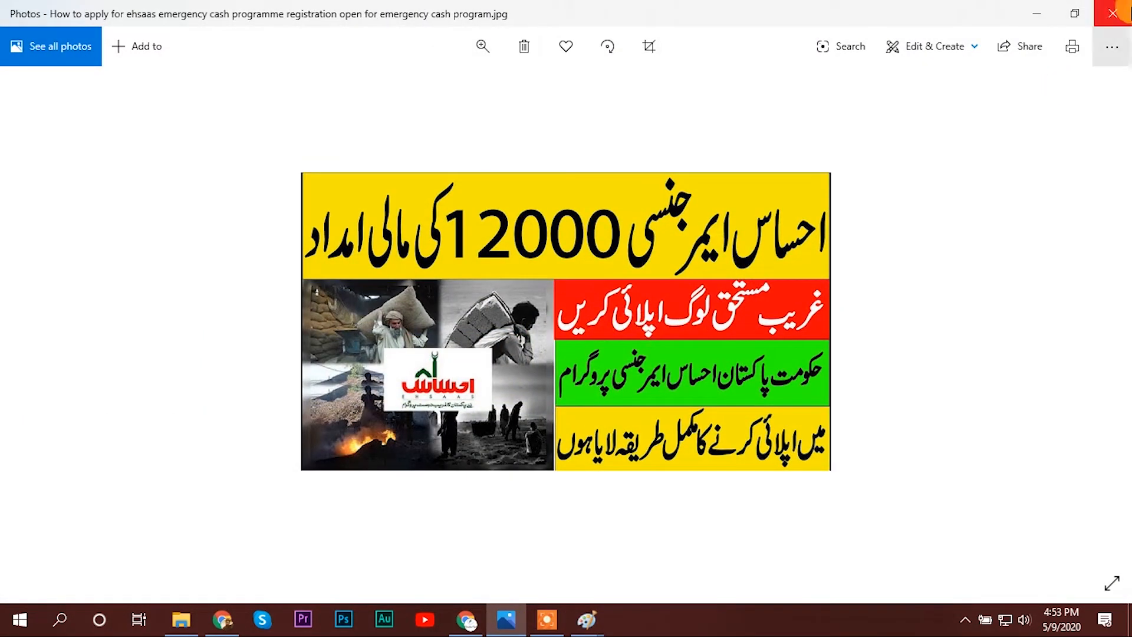
pyautogui.click(1037, 13)
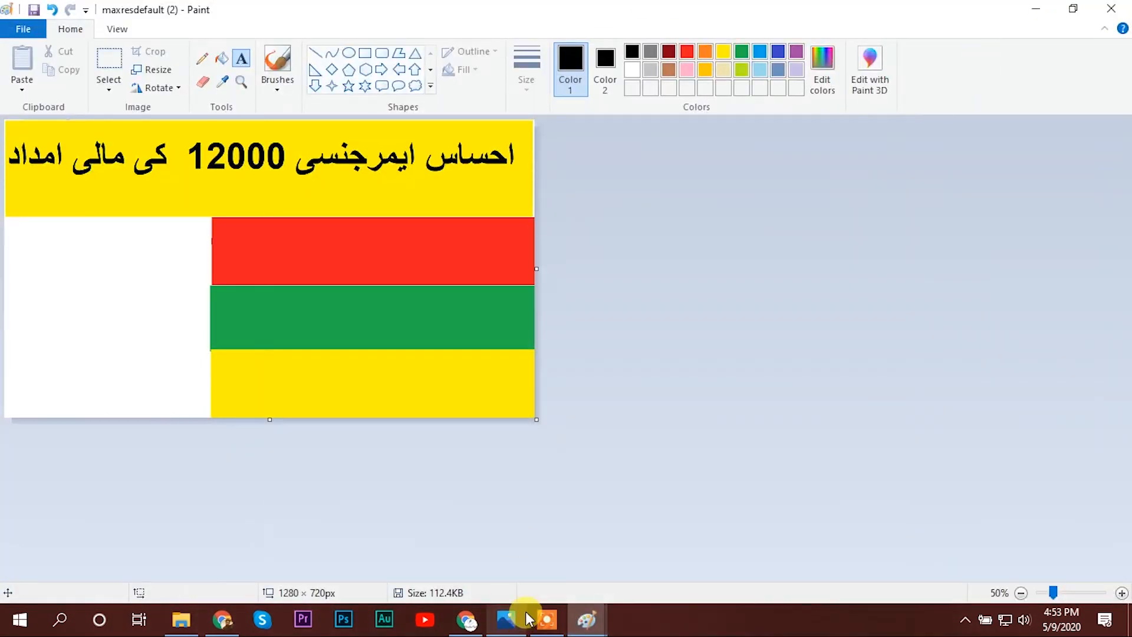
pyautogui.click(222, 620)
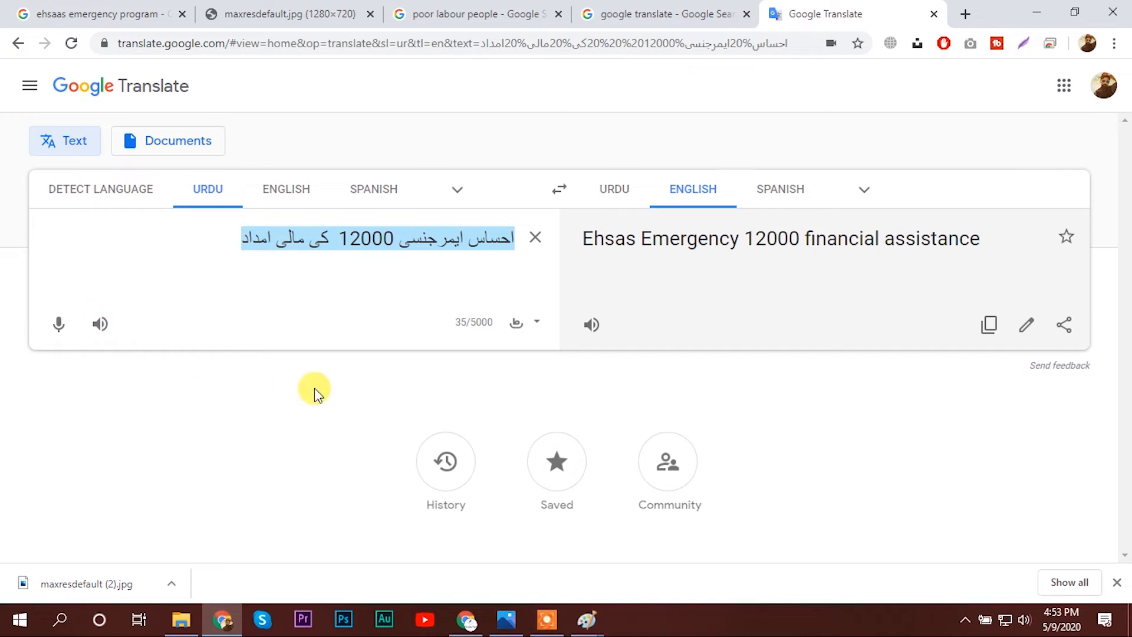
pyautogui.click(57, 323)
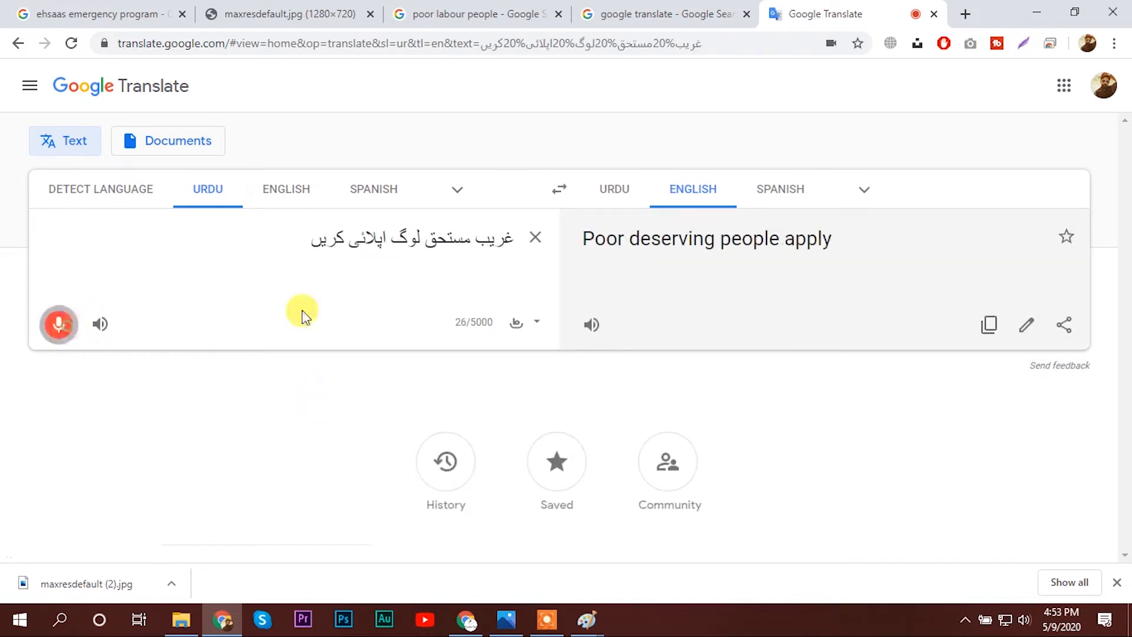
# - Copy the dictated phrase "غریب مستحق لوگ اپلائی کریں" and switch back to the maxresdefault (2) Paint window
pyautogui.moveTo(298, 239); pyautogui.dragTo(518, 251)
pyautogui.rightClick(480, 237)
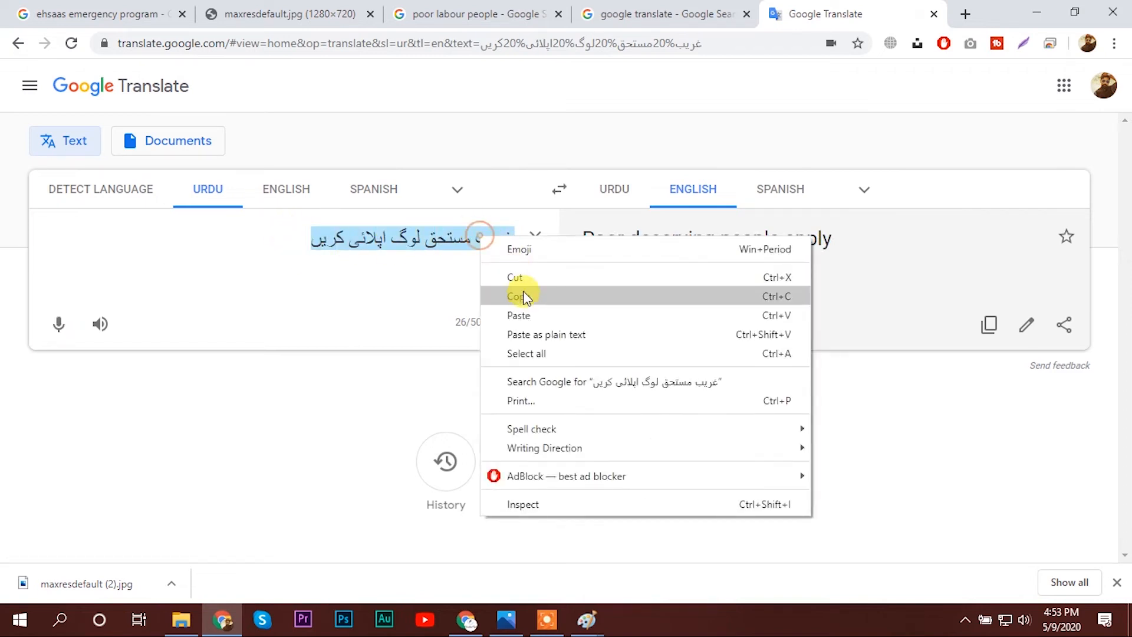
pyautogui.click(523, 298)
pyautogui.moveTo(586, 619)
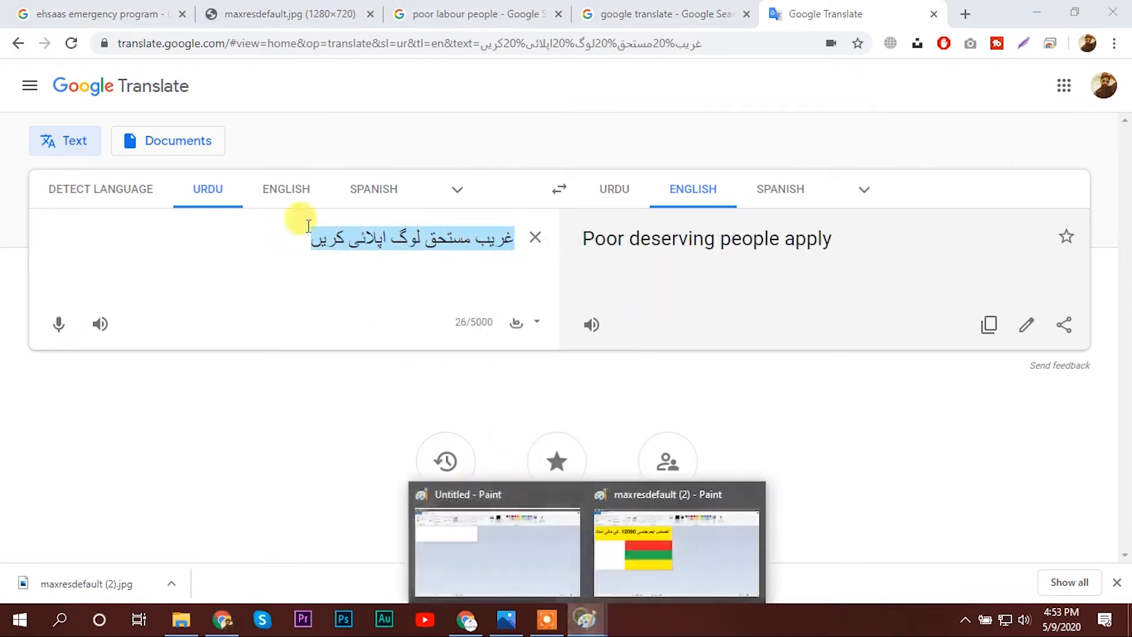
pyautogui.click(656, 563)
# - Paste the copied phrase onto the red band as black text at font size 48 and move it down within the band
pyautogui.click(221, 245)
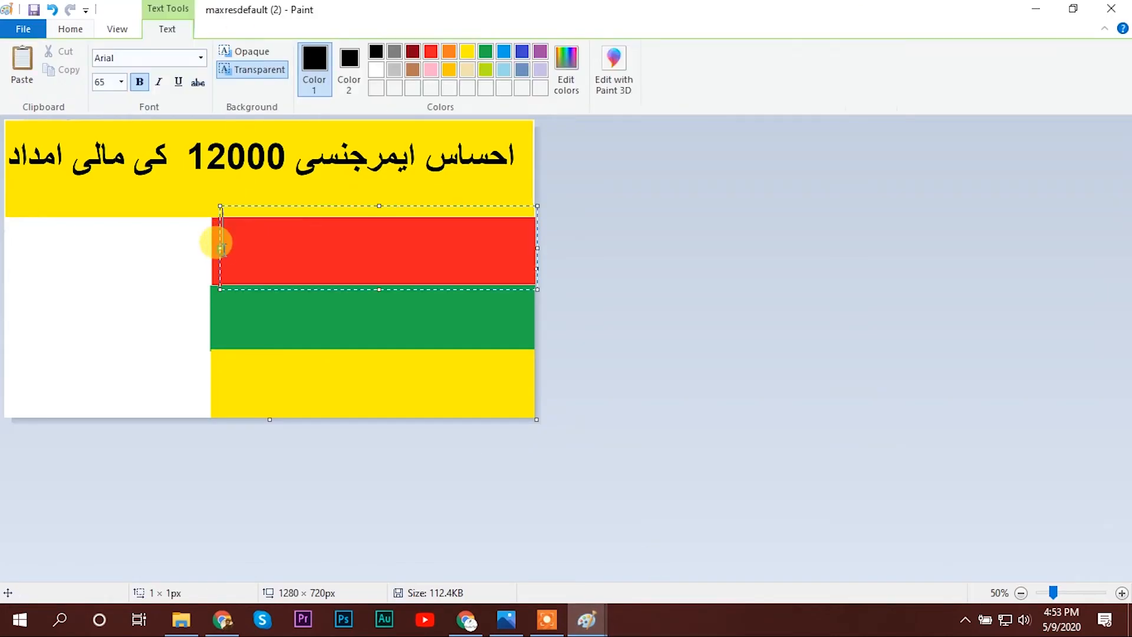
pyautogui.hotkey('ctrl', 'v')
pyautogui.hotkey('ctrl', 'a')
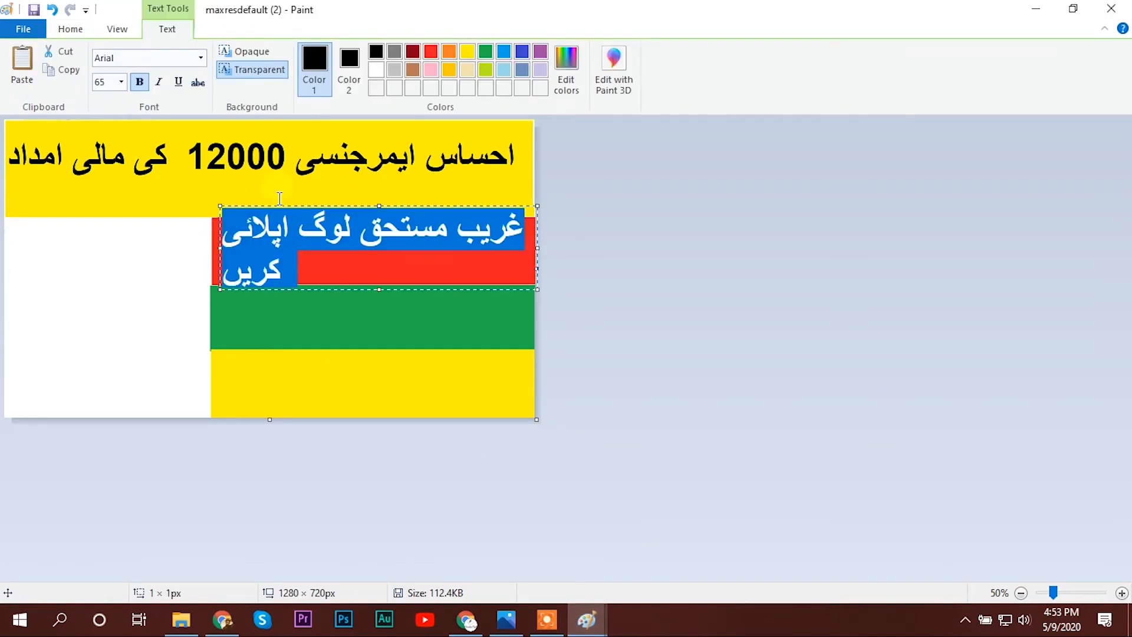
pyautogui.click(120, 83)
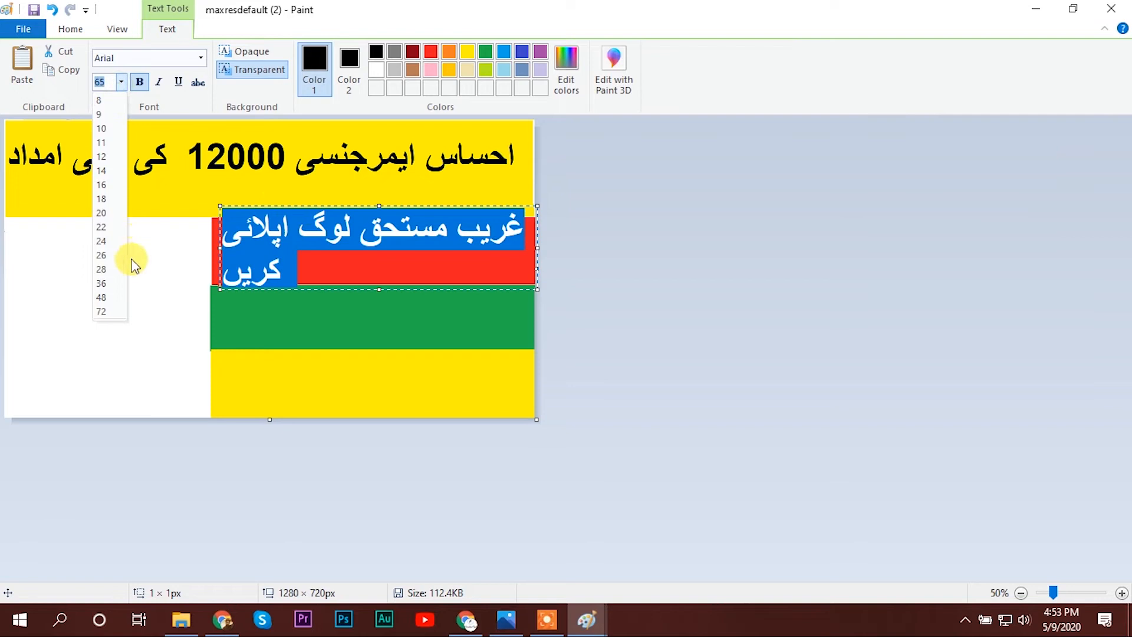
pyautogui.click(112, 297)
pyautogui.moveTo(338, 206); pyautogui.dragTo(339, 234)
pyautogui.click(351, 317)
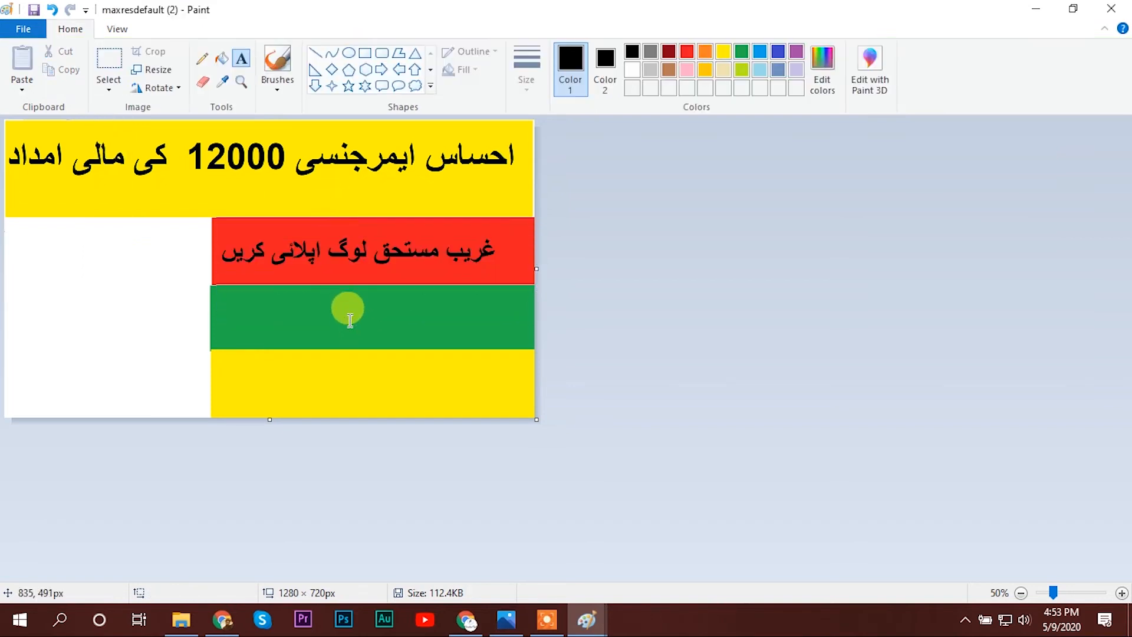
# - Undo the text placed on the red band and compare with the sample thumbnail in Photos
pyautogui.hotkey('ctrl', 'z')
pyautogui.click(506, 620)
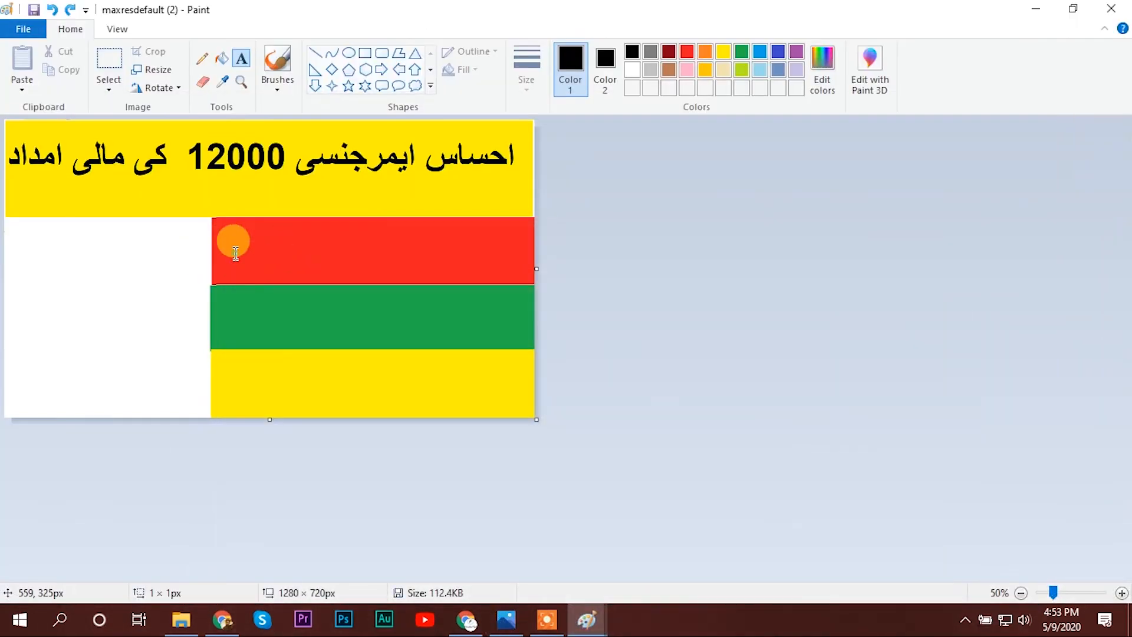
# - Paste the copied phrase "غریب مستحق لوگ اپلائی کریں" onto the red band as white text and move it slightly down within the band
pyautogui.click(235, 254)
pyautogui.hotkey('ctrl', 'v')
pyautogui.hotkey('ctrl', 'a')
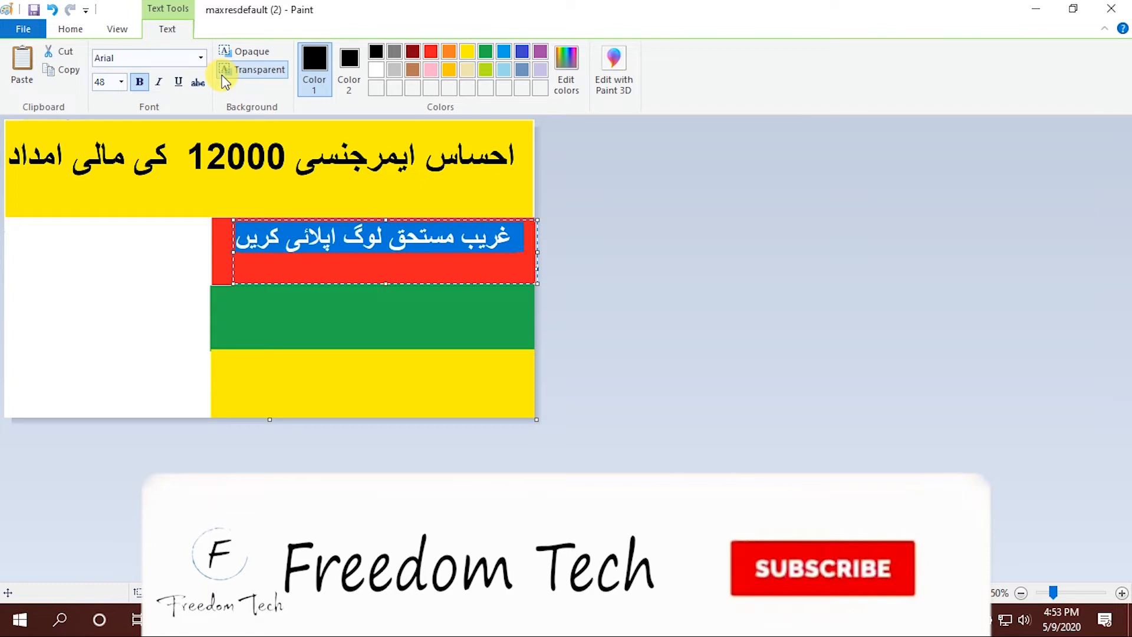
pyautogui.click(378, 69)
pyautogui.moveTo(358, 222); pyautogui.dragTo(356, 233)
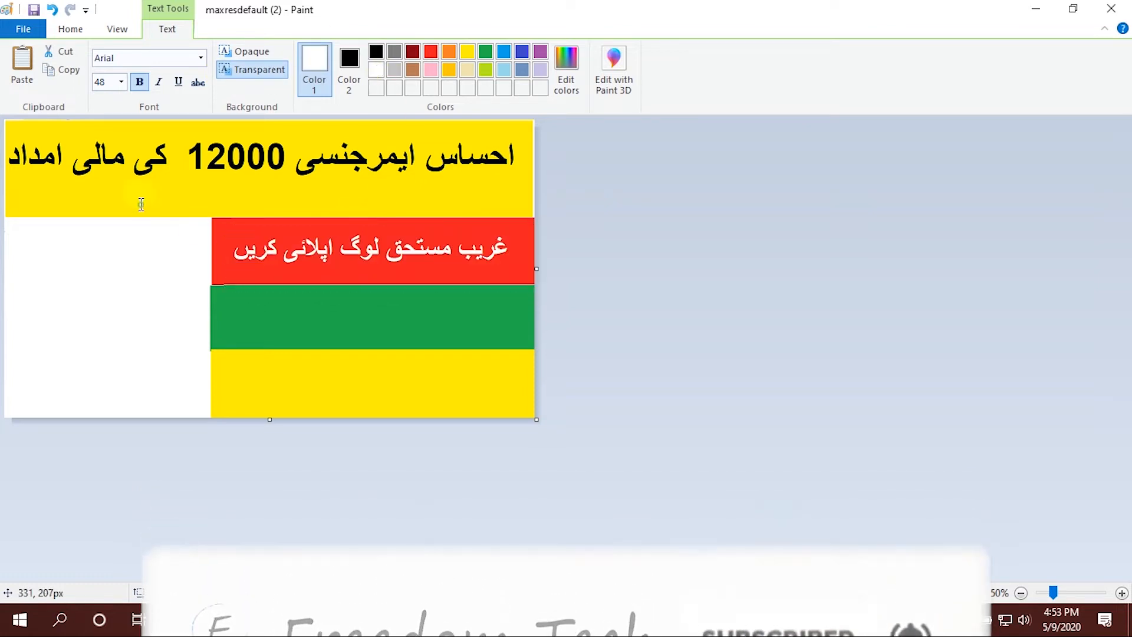
pyautogui.click(142, 204)
# - Check the sample thumbnail in Photos, then dictate "حکومت پاکستان احساس ایمرجنسی پروگرام" in Google Translate and copy it
pyautogui.click(513, 620)
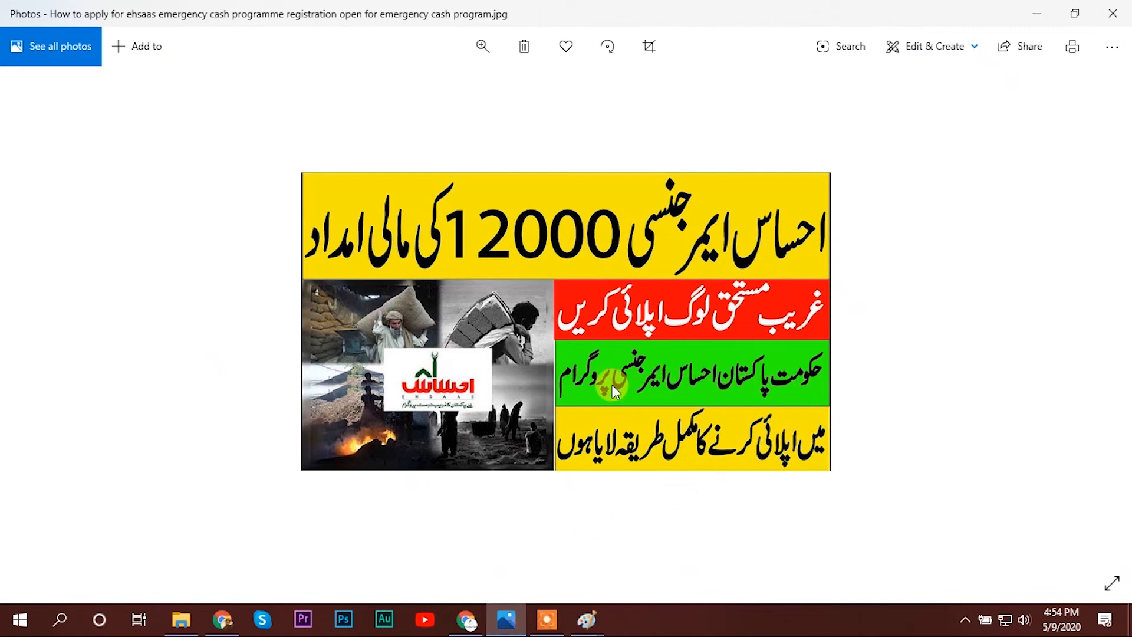
pyautogui.click(1024, 10)
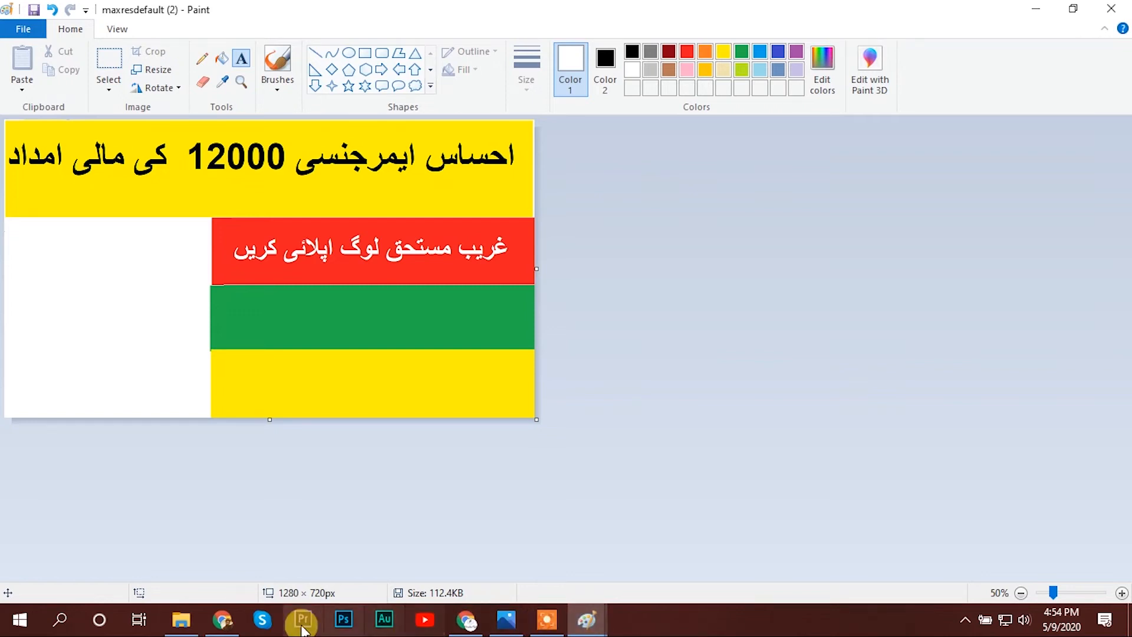
pyautogui.click(223, 618)
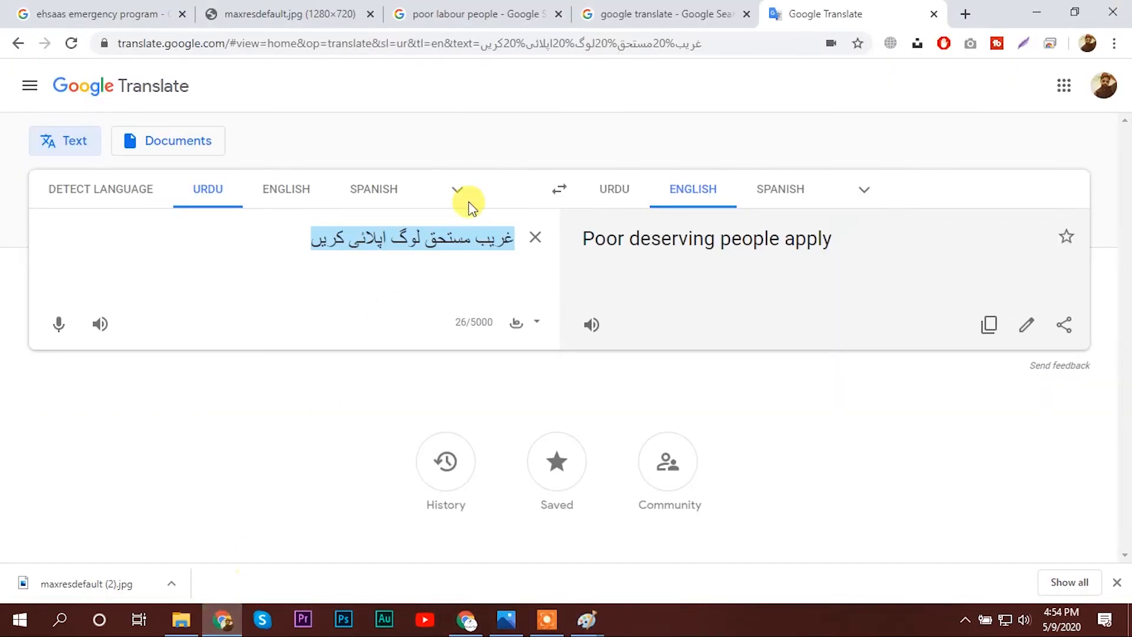
pyautogui.click(59, 324)
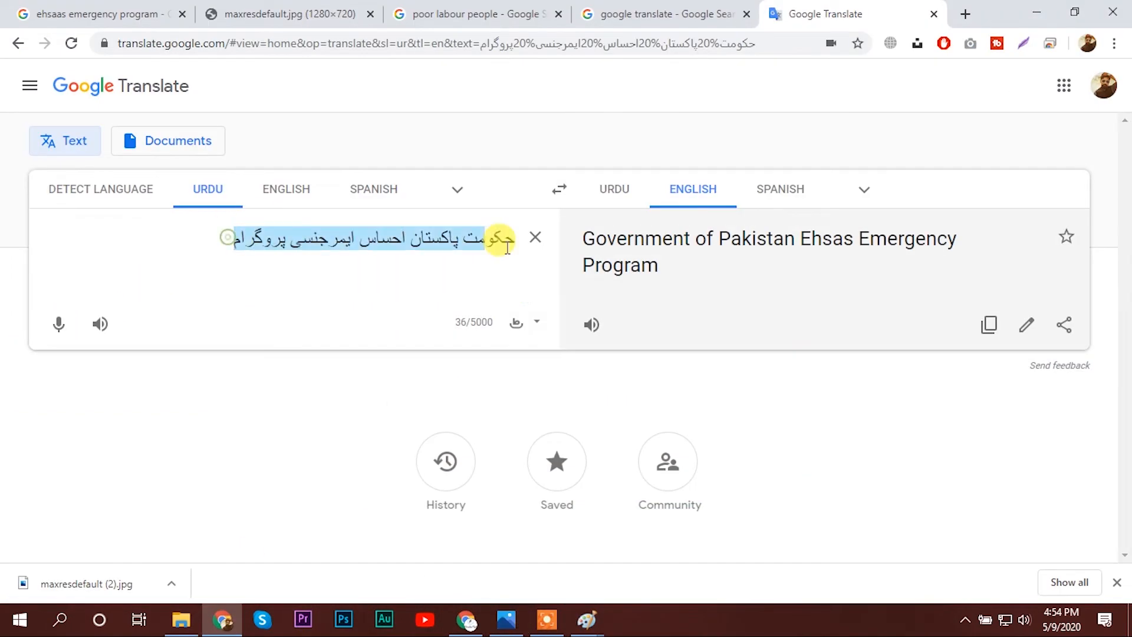
# - Switch to the maxresdefault (2) Paint window and paste the copied phrase as text on the green band
pyautogui.moveTo(598, 616)
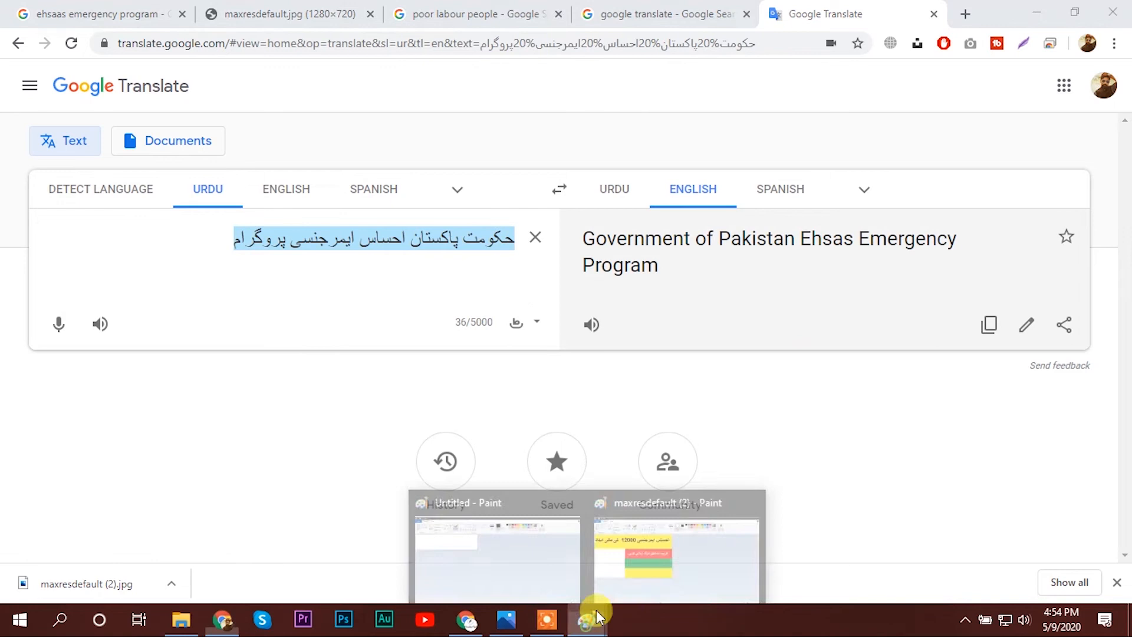
pyautogui.click(677, 555)
pyautogui.click(221, 304)
pyautogui.hotkey('ctrl', 'v')
pyautogui.hotkey('ctrl', 'a')
# - Widen the green band's text box and set its font size to 39
pyautogui.click(120, 82)
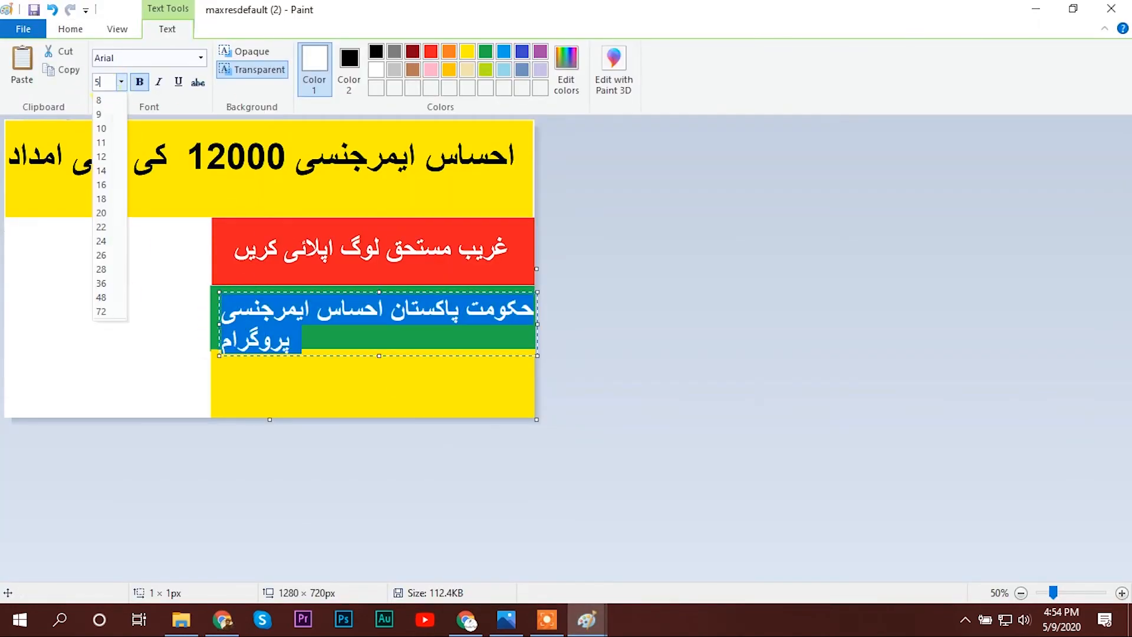
pyautogui.click(137, 109)
pyautogui.moveTo(218, 324); pyautogui.dragTo(200, 324)
pyautogui.click(101, 81)
pyautogui.write('39')
pyautogui.click(290, 338)
# - Shrink the text box, align it within the green band and place the text in black
pyautogui.moveTo(537, 356)
pyautogui.mouseDown()
pyautogui.moveTo(513, 334)
pyautogui.moveTo(525, 339)
pyautogui.mouseUp()
pyautogui.moveTo(384, 292); pyautogui.dragTo(395, 296)
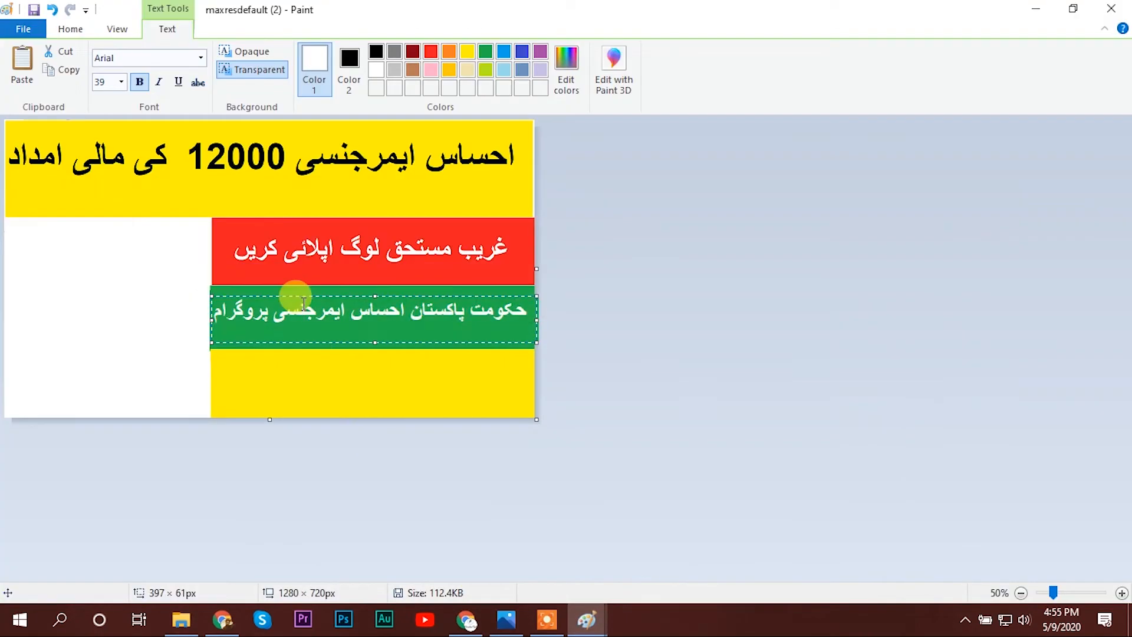
pyautogui.hotkey('ctrl', 'a')
pyautogui.click(372, 366)
# - Dictate "میں اپلائی کرنے کا مکمل طریقہ لایا ہوں" in Google Translate and copy the phrase without the stray last word
pyautogui.click(507, 619)
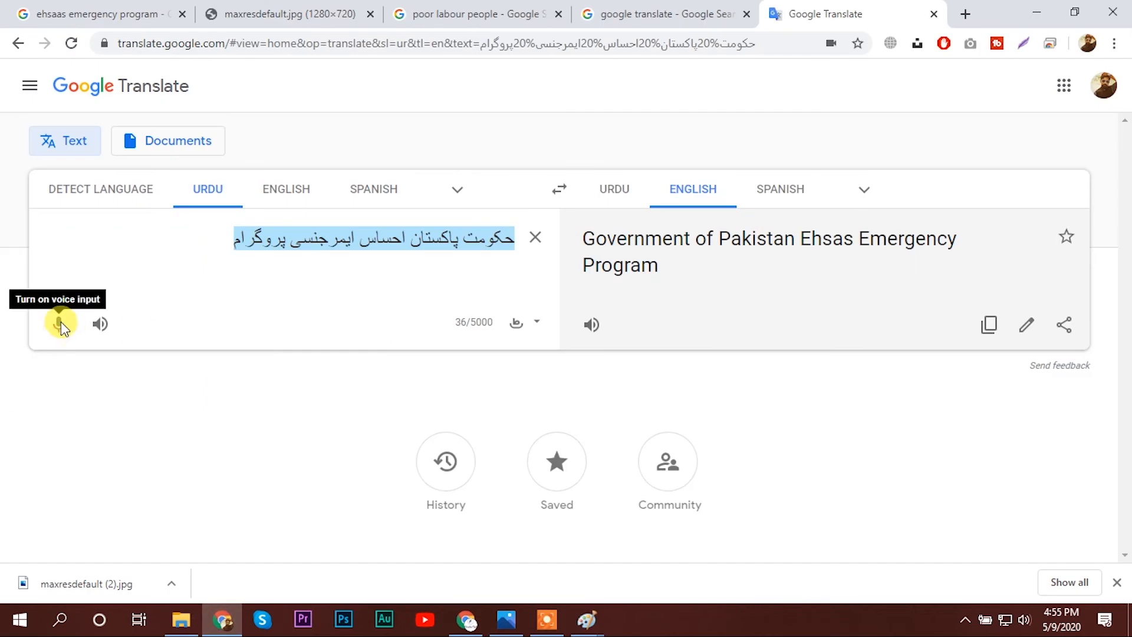
pyautogui.click(58, 322)
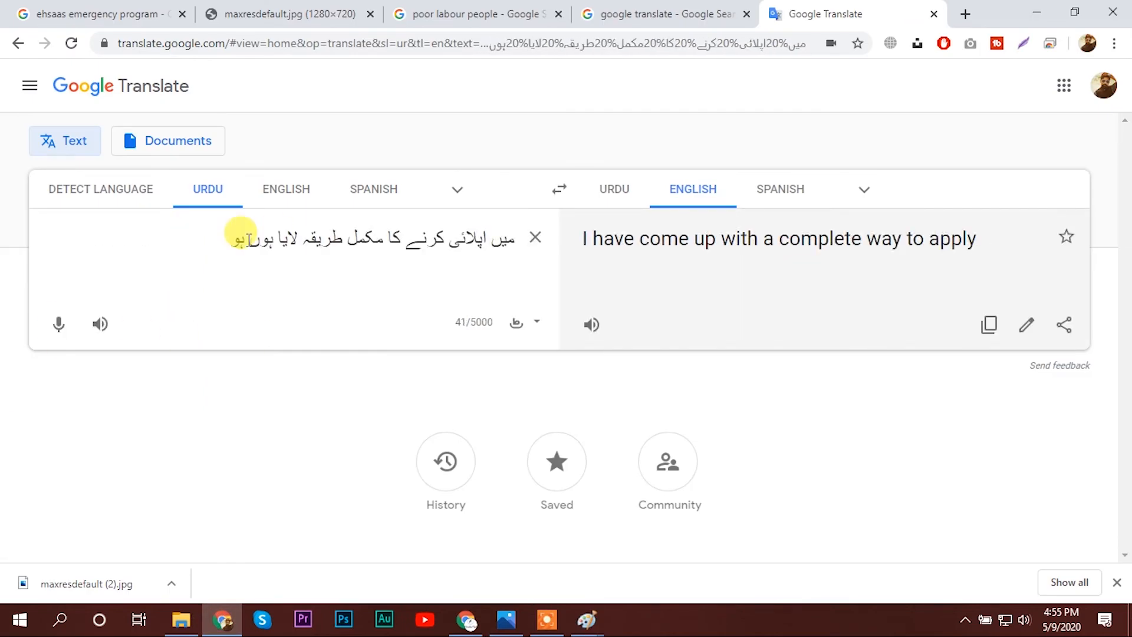
pyautogui.moveTo(254, 240); pyautogui.dragTo(513, 253)
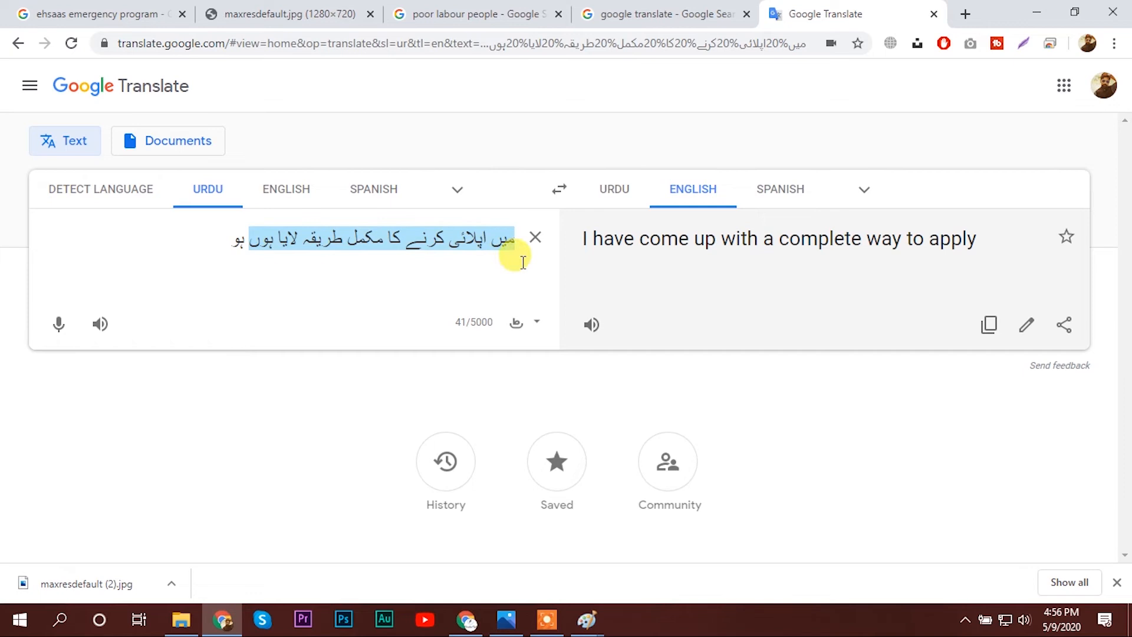
# - Switch to the maxresdefault (2) Paint window and paste the phrase as black text on the lower yellow band
pyautogui.click(587, 619)
pyautogui.click(226, 384)
pyautogui.hotkey('ctrl', 'v')
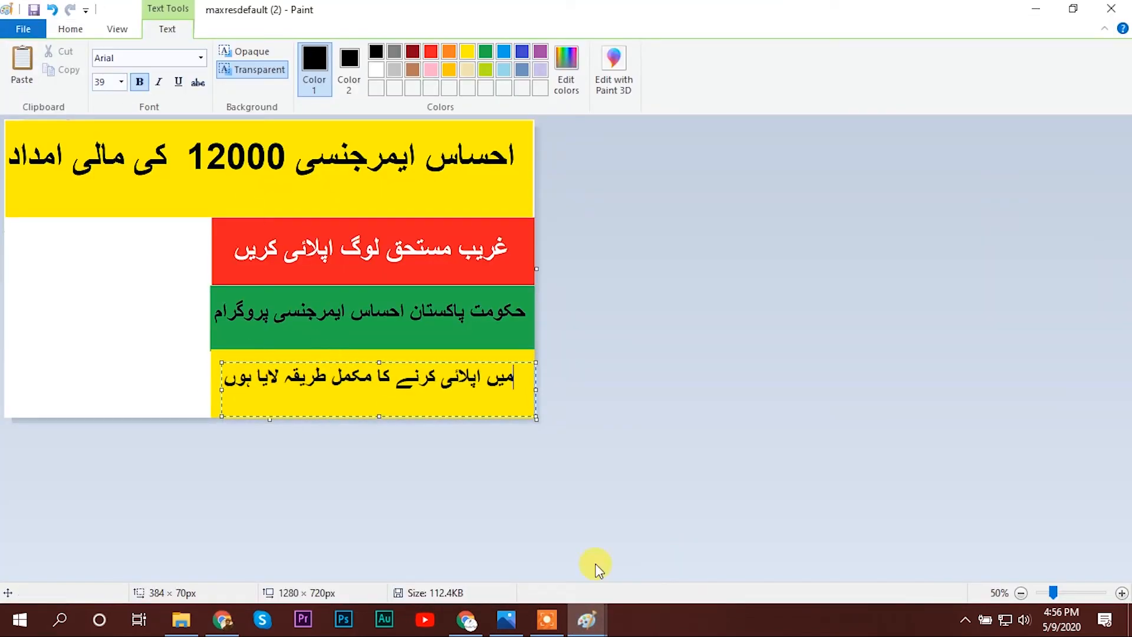
pyautogui.click(550, 544)
# - Compare with the sample thumbnail in Photos, then review the "ehsaas emergency program" image results in the browser
pyautogui.click(507, 619)
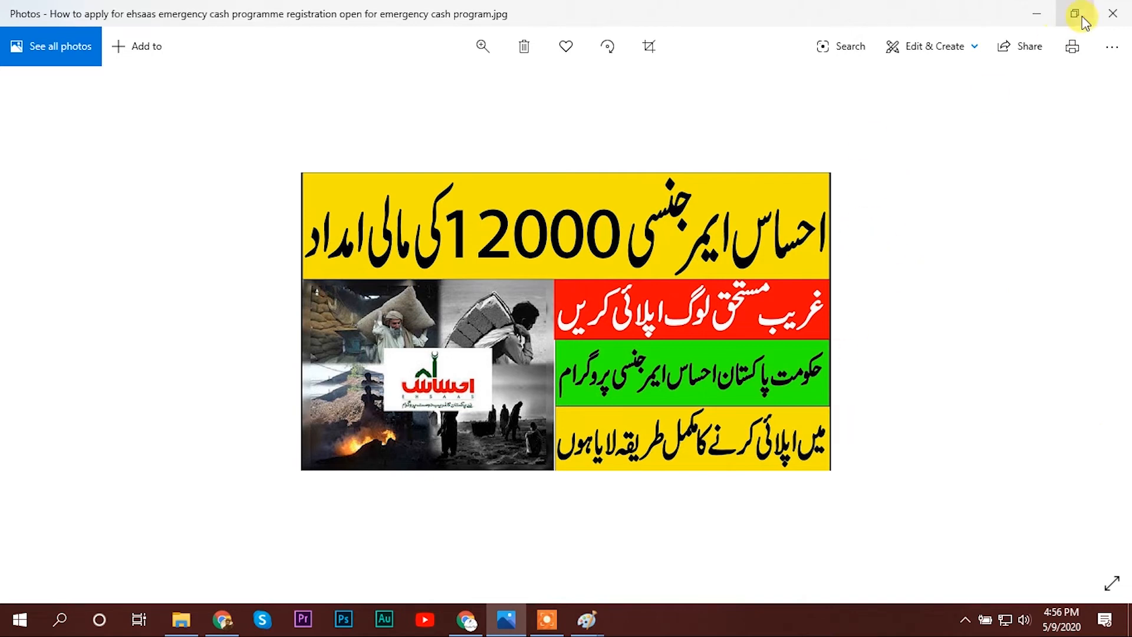
pyautogui.click(1043, 13)
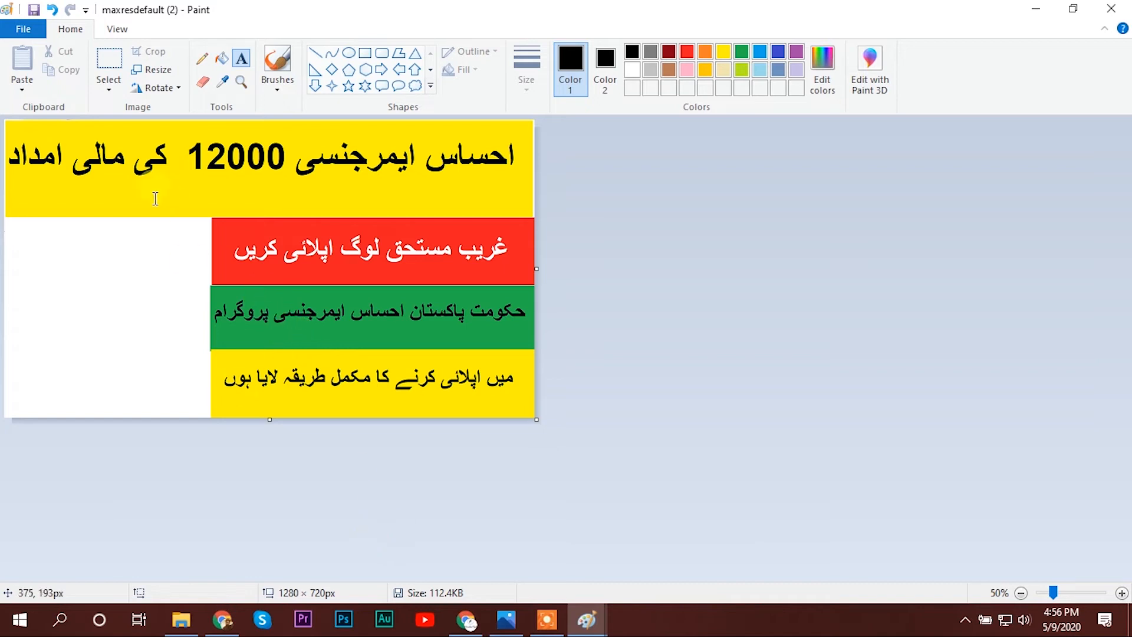
pyautogui.click(223, 616)
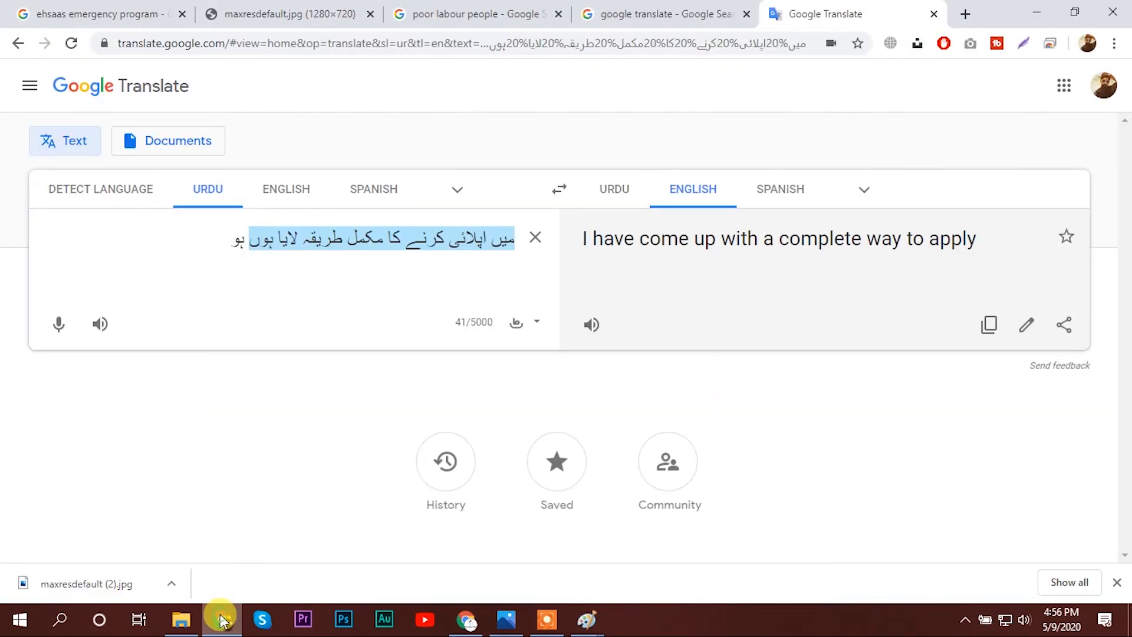
pyautogui.click(109, 17)
pyautogui.scroll(5, 145, 108)
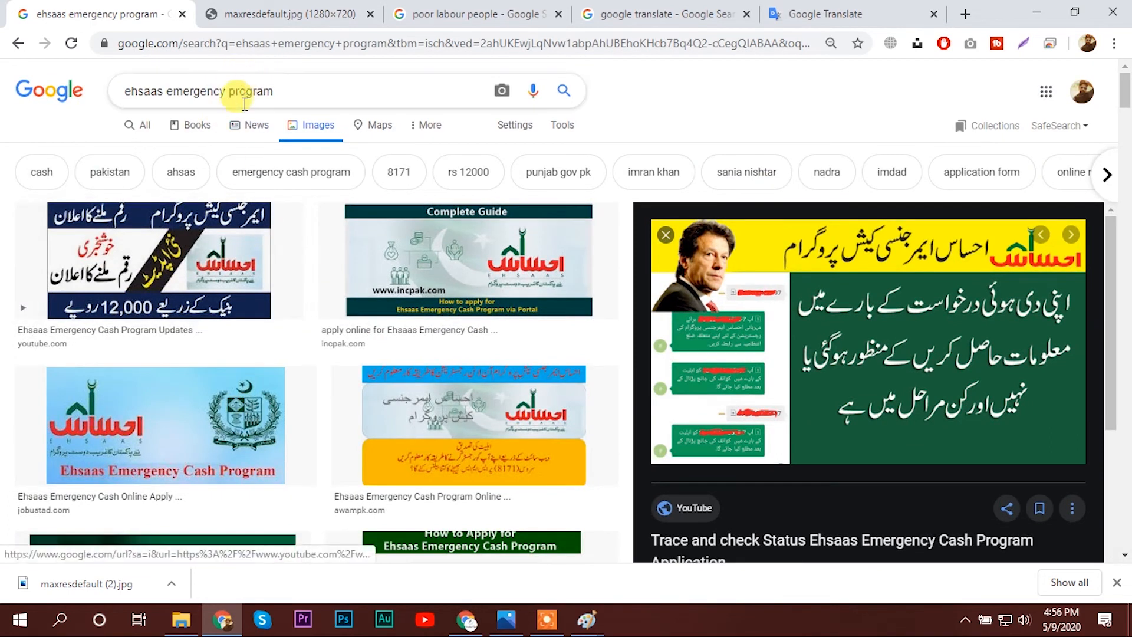
pyautogui.click(334, 8)
pyautogui.click(130, 12)
# - Browse the "poor labour people" image results and open the preview of the Al Jazeera photo of Pakistan daily wagers
pyautogui.click(496, 7)
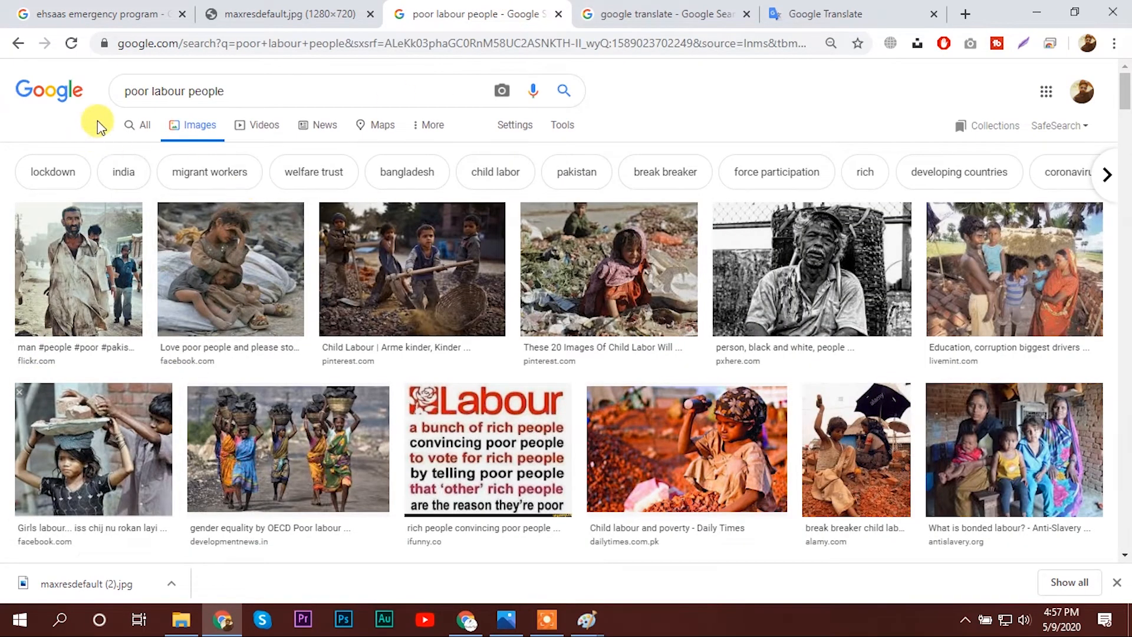
pyautogui.scroll(-5, 879, 271)
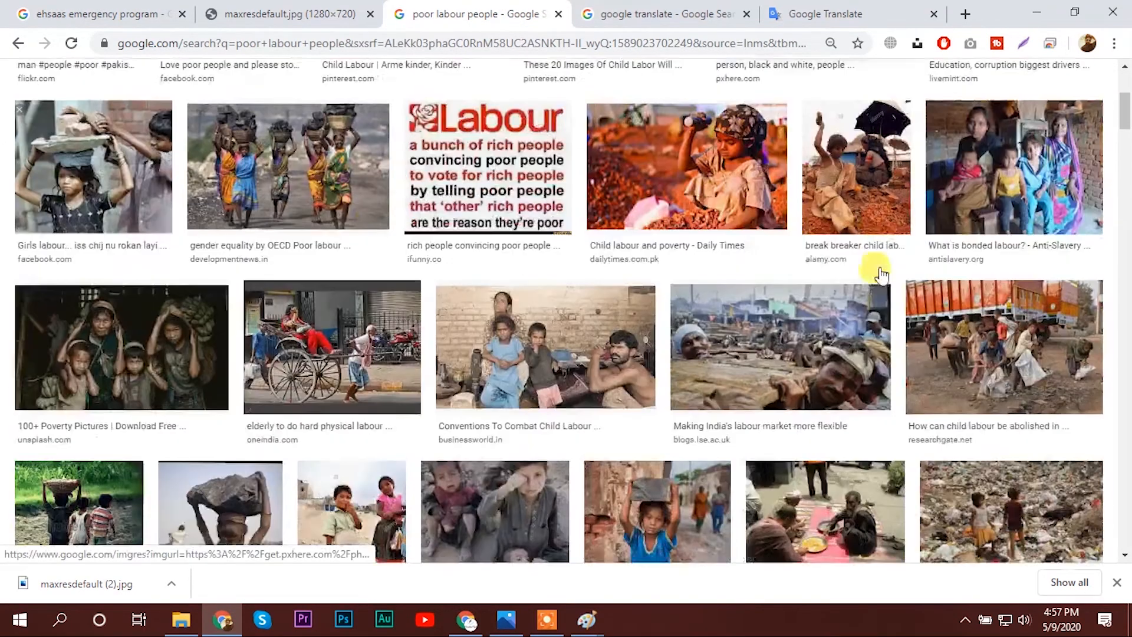
pyautogui.scroll(-1, 878, 273)
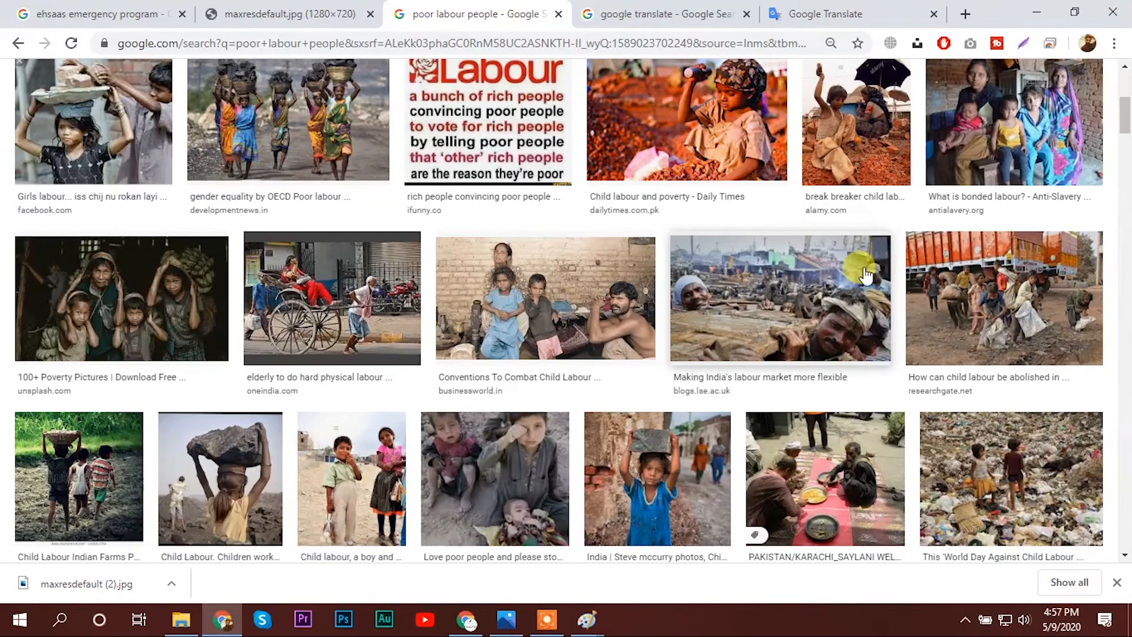
pyautogui.scroll(-4, 866, 274)
pyautogui.scroll(-7, 855, 265)
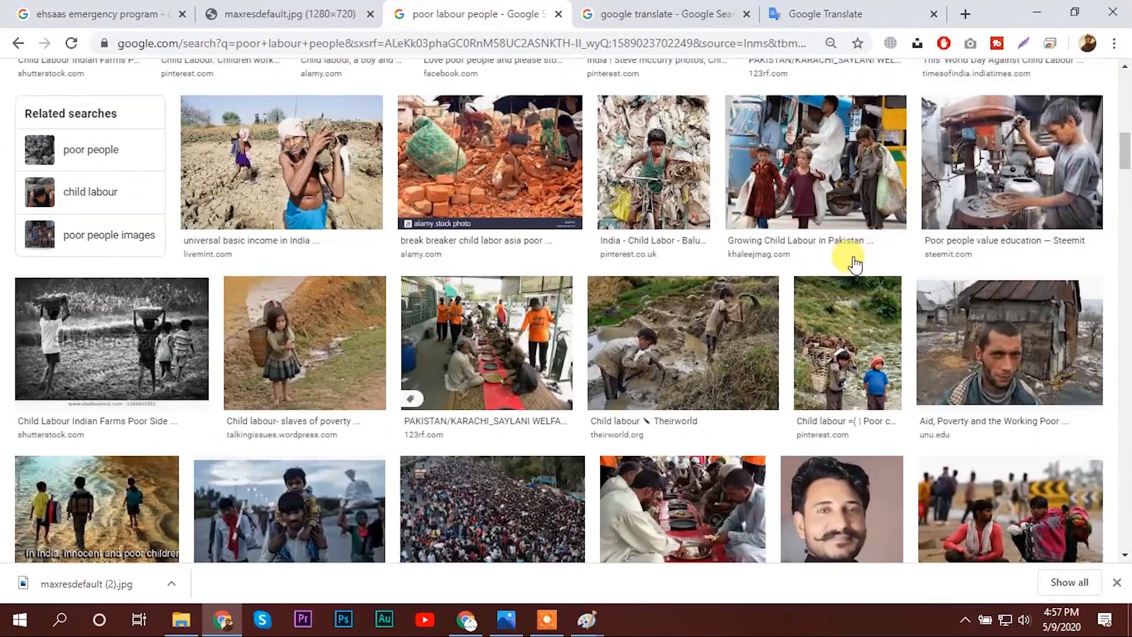
pyautogui.scroll(-7, 855, 265)
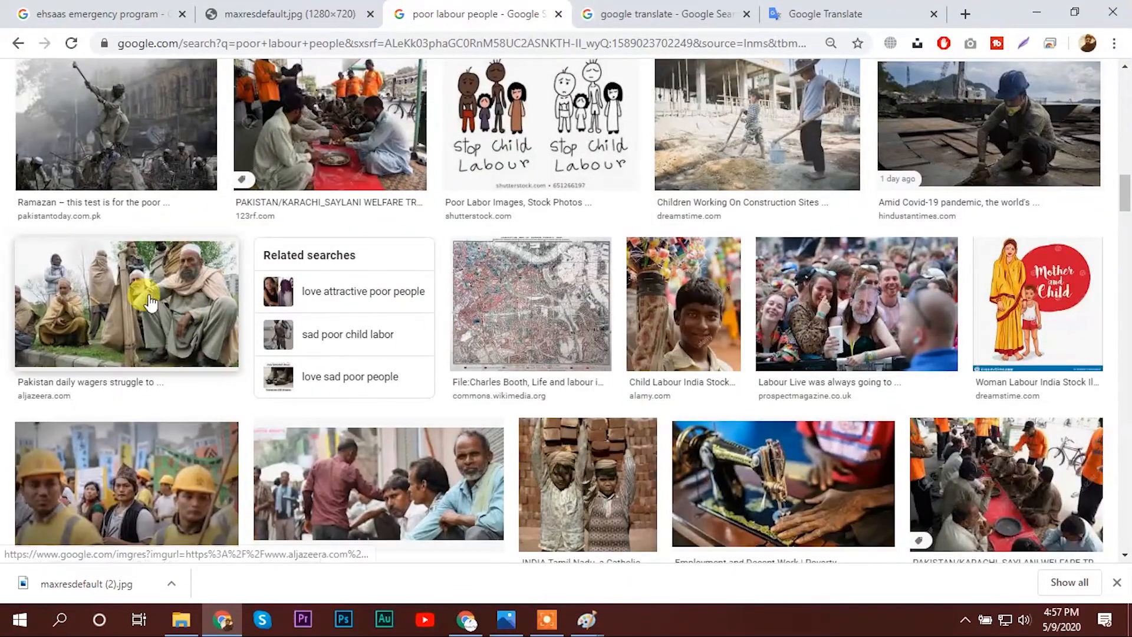
pyautogui.click(127, 298)
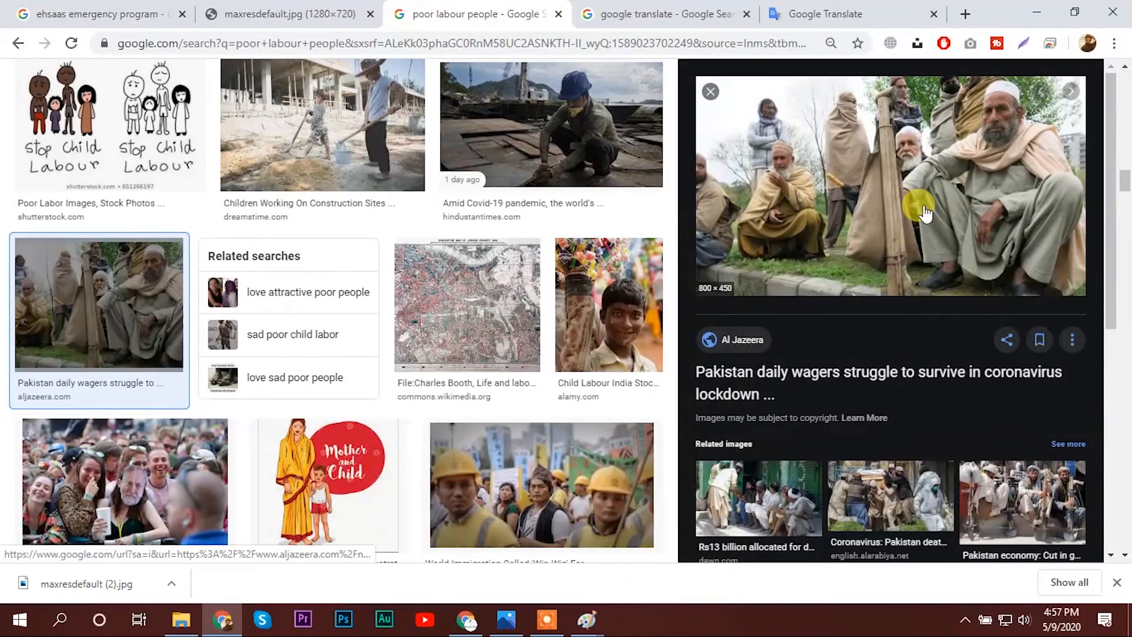
# - Open the Al Jazeera daily wagers photo at full size in a new tab and save it to the computer
pyautogui.rightClick(866, 175)
pyautogui.click(945, 352)
pyautogui.click(519, 14)
pyautogui.rightClick(570, 219)
pyautogui.click(601, 250)
pyautogui.click(452, 473)
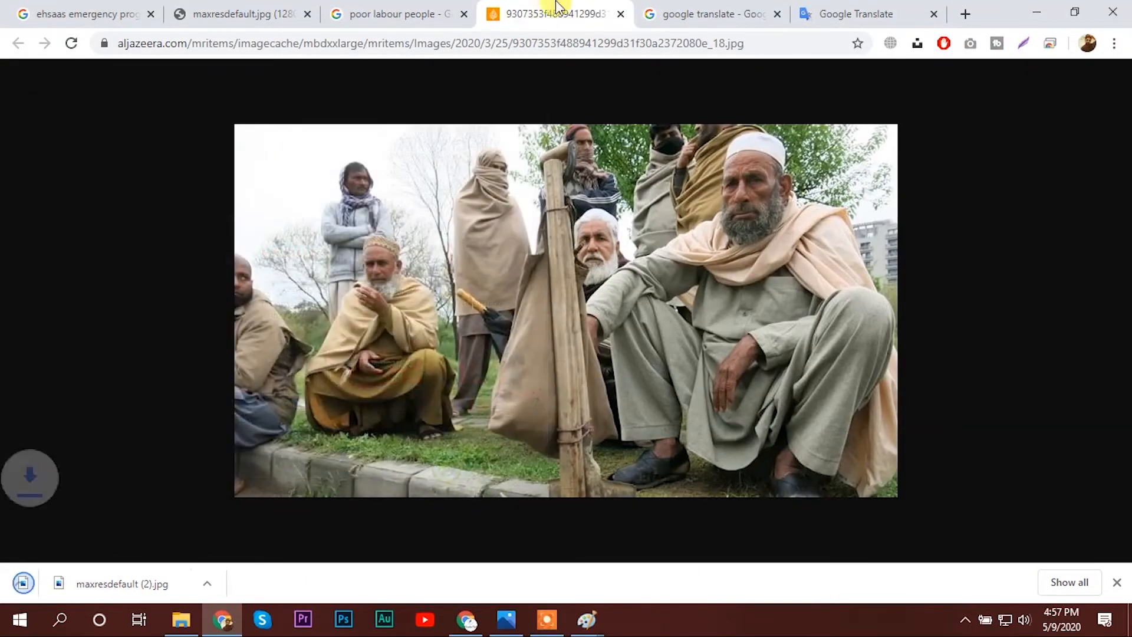
# - Open the related "Pakistan economy: Cut in gas supply leaves daily wagers penniless" image in a new tab and save it to Downloads
pyautogui.click(354, 12)
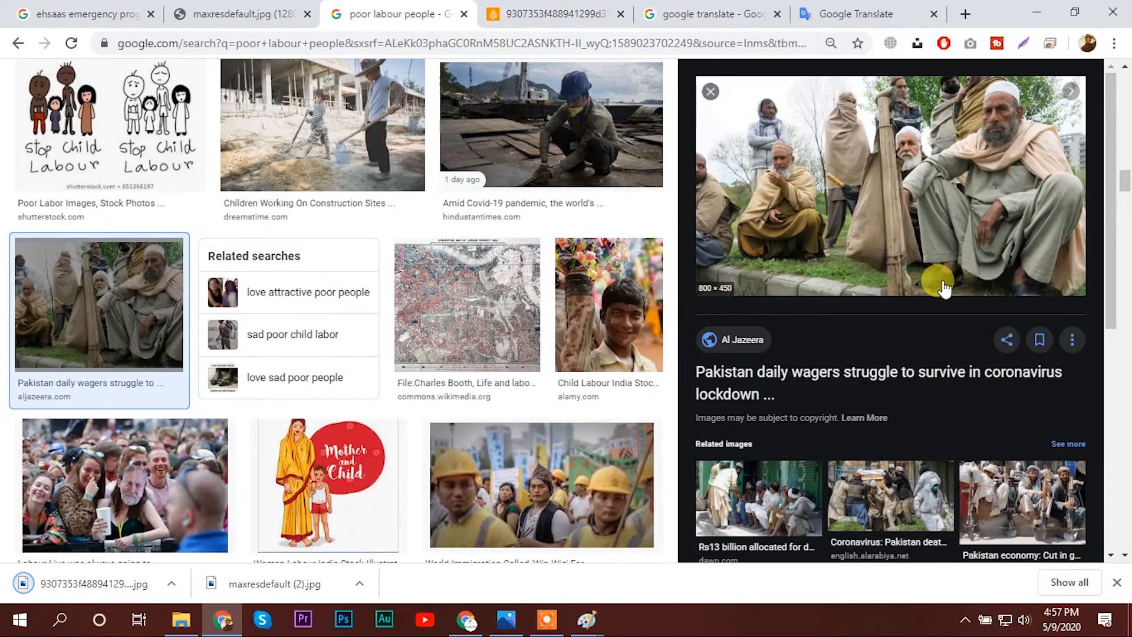
pyautogui.scroll(-4, 943, 285)
pyautogui.click(1035, 255)
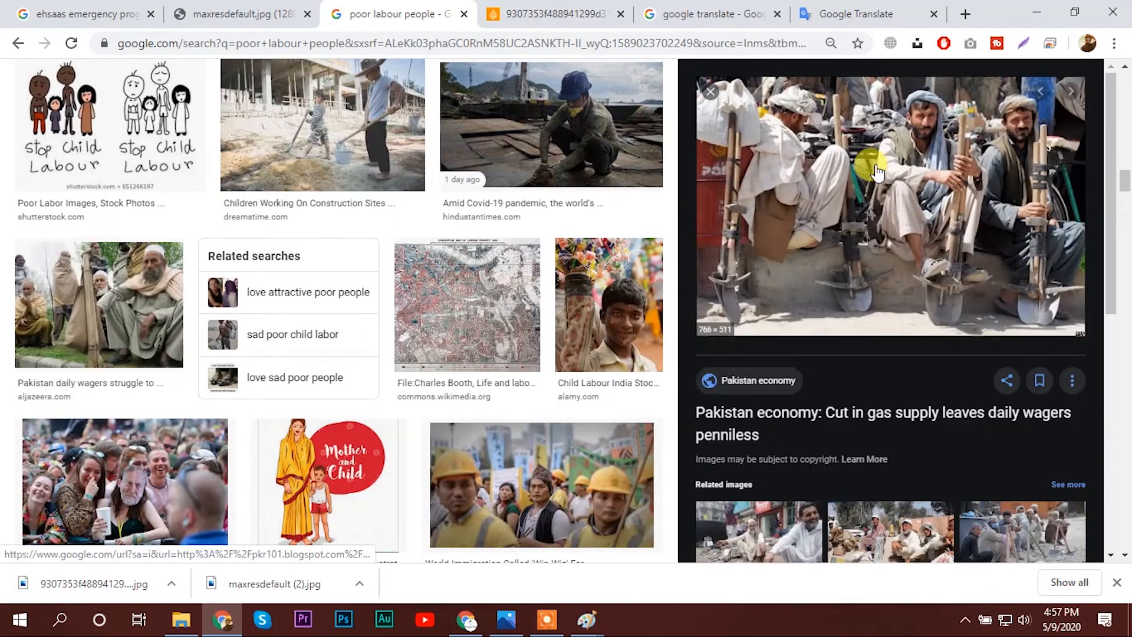
pyautogui.rightClick(874, 166)
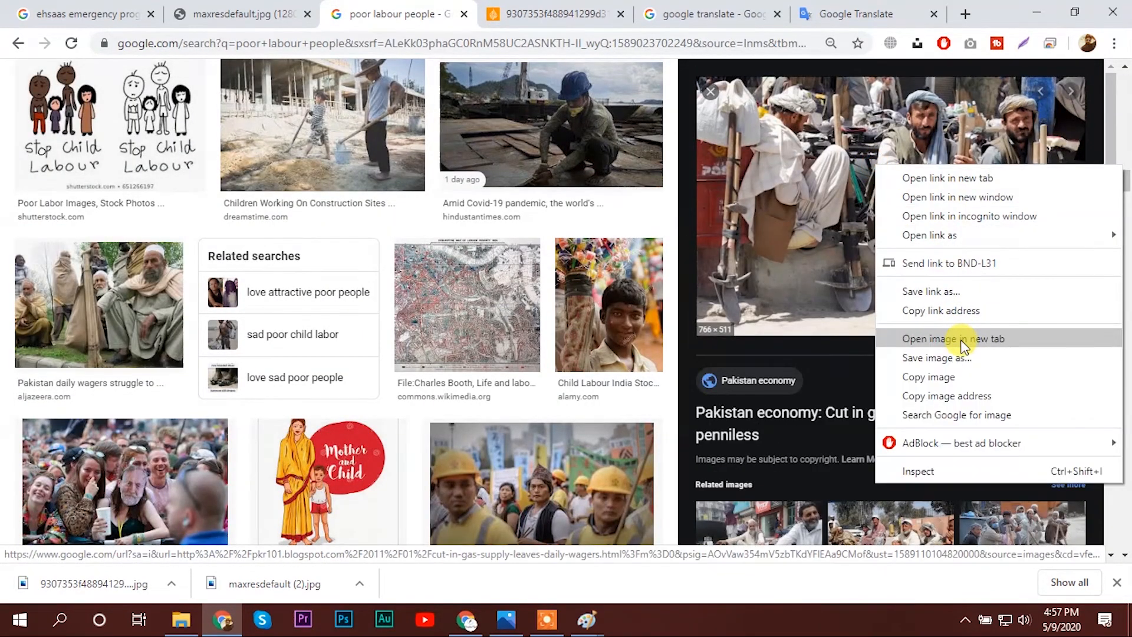
pyautogui.click(1007, 343)
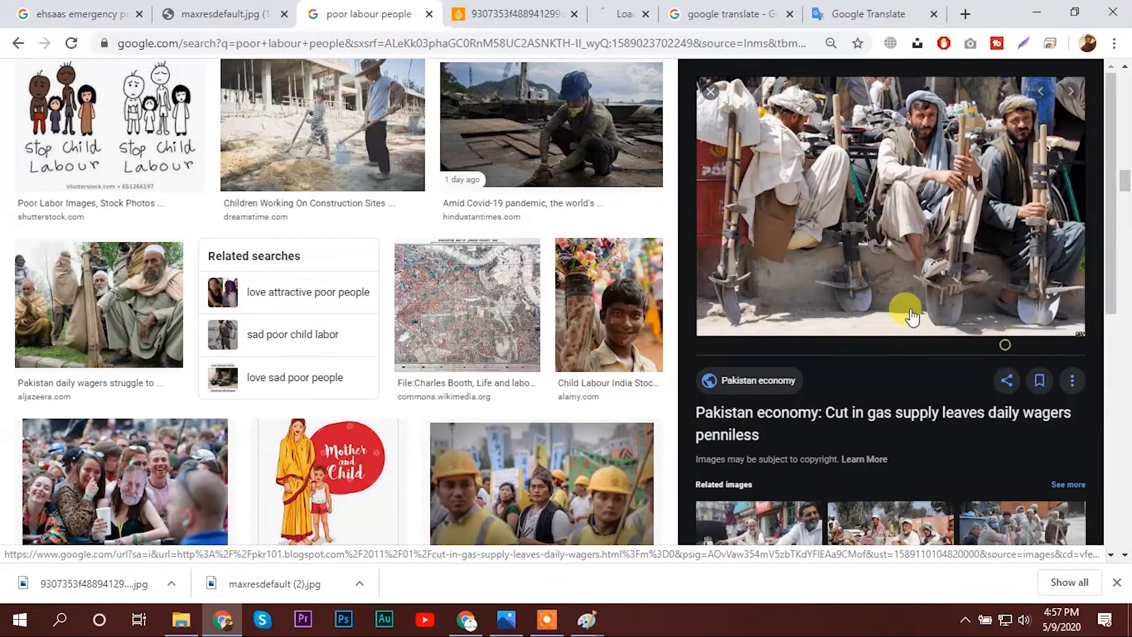
pyautogui.click(613, 13)
pyautogui.rightClick(590, 219)
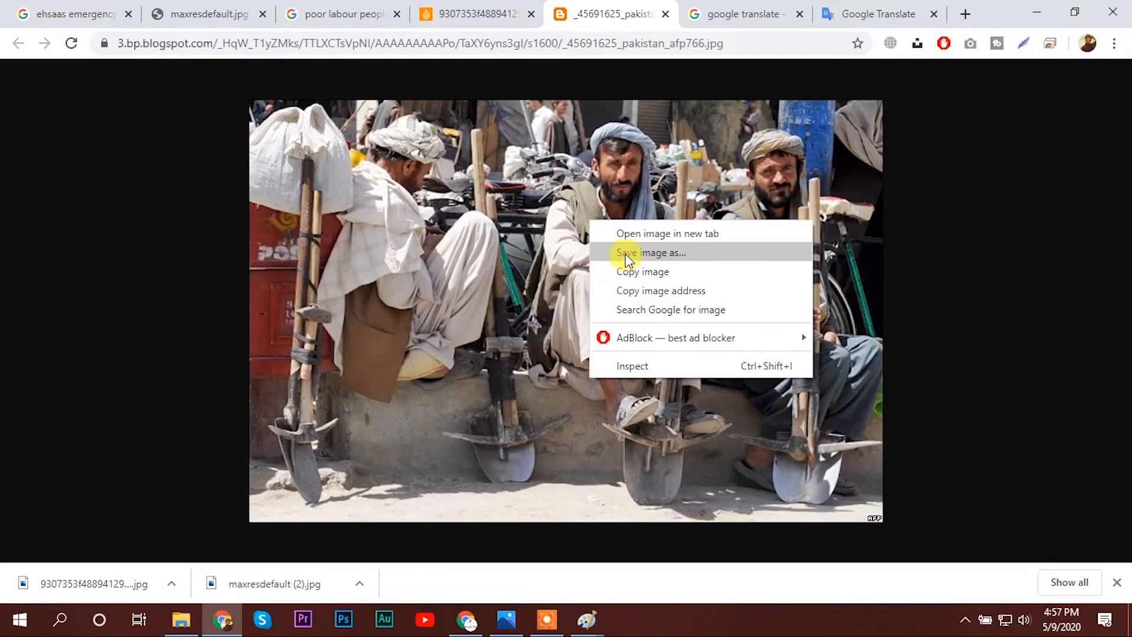
pyautogui.click(625, 252)
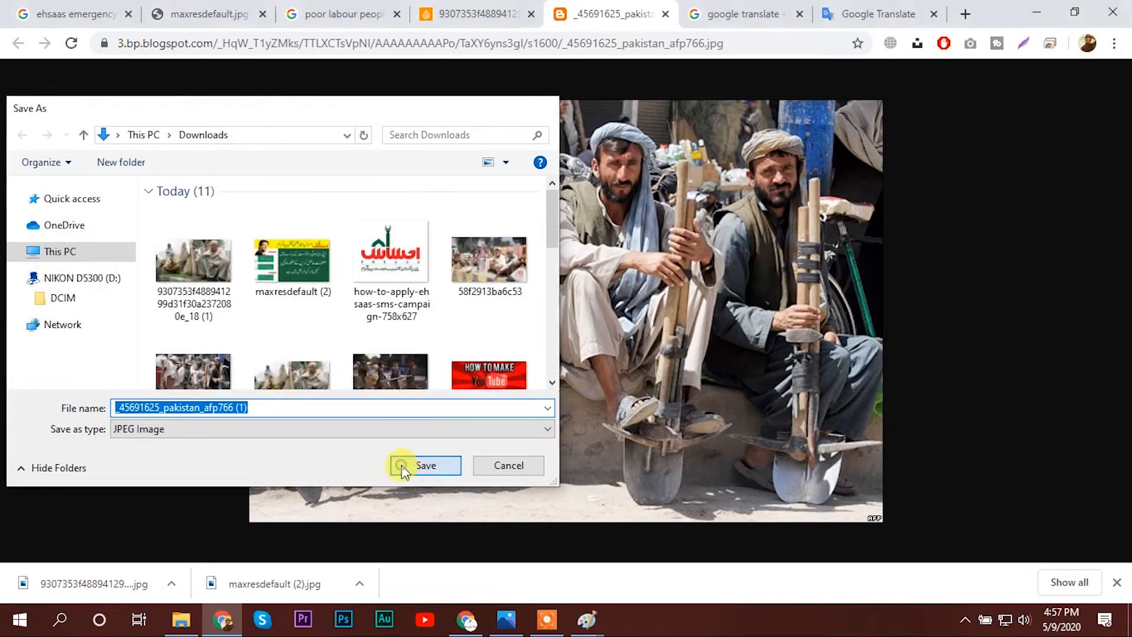
pyautogui.click(401, 465)
# - Open the related Dawn image "Living under the shadow of woes" at full size in a new tab and save it
pyautogui.click(335, 7)
pyautogui.scroll(-3, 883, 274)
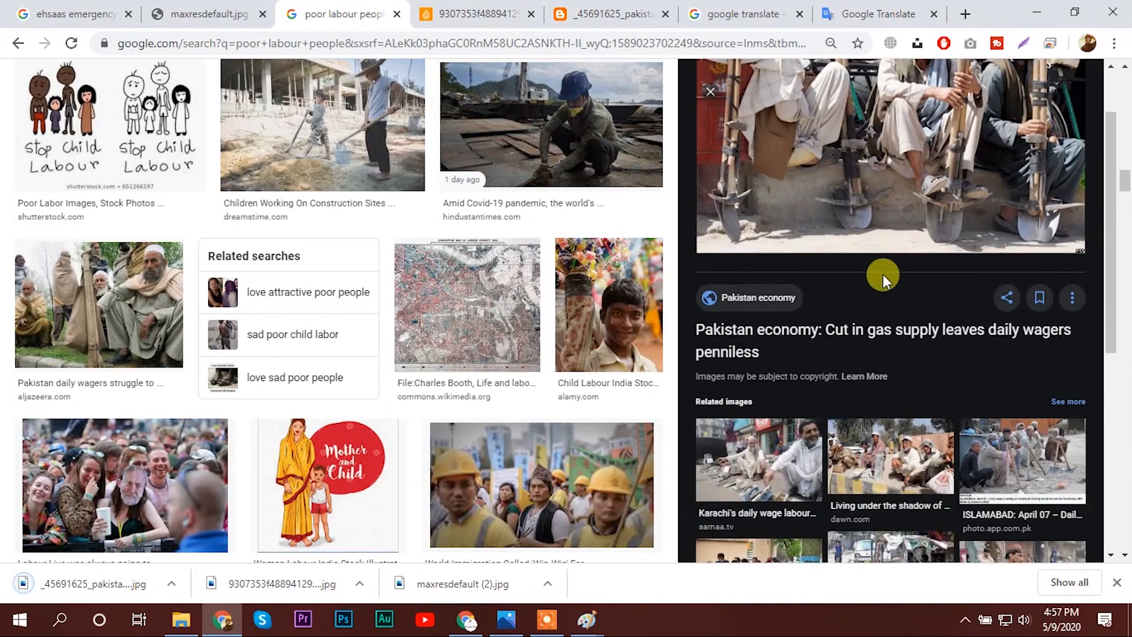
pyautogui.scroll(-2, 885, 283)
pyautogui.click(891, 278)
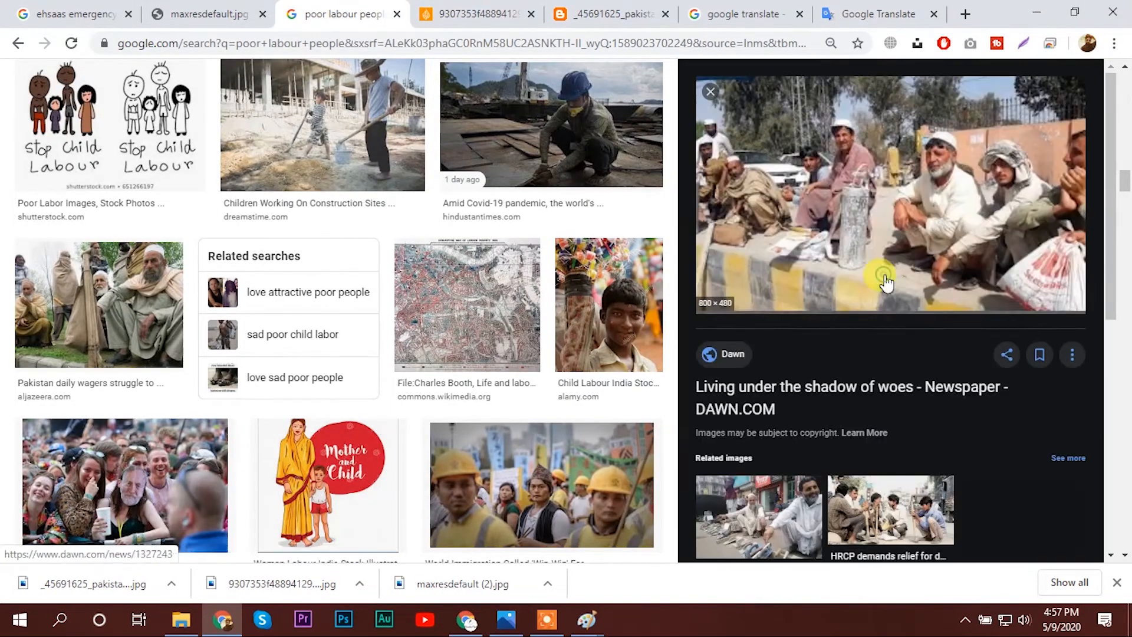
pyautogui.rightClick(842, 141)
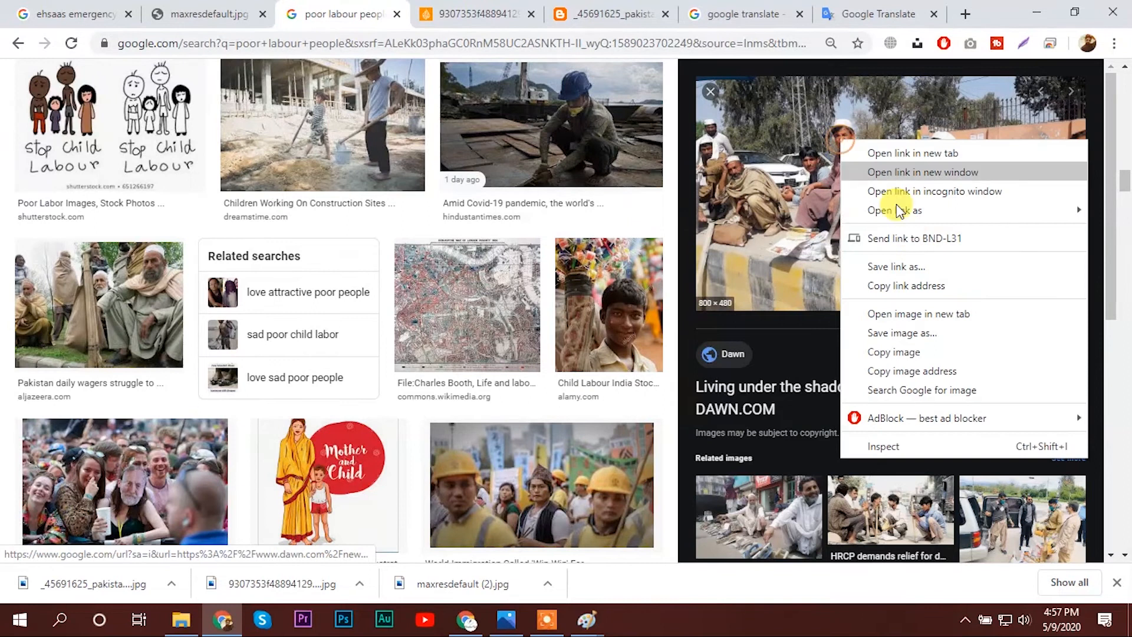
pyautogui.click(932, 314)
pyautogui.click(628, 13)
pyautogui.rightClick(518, 185)
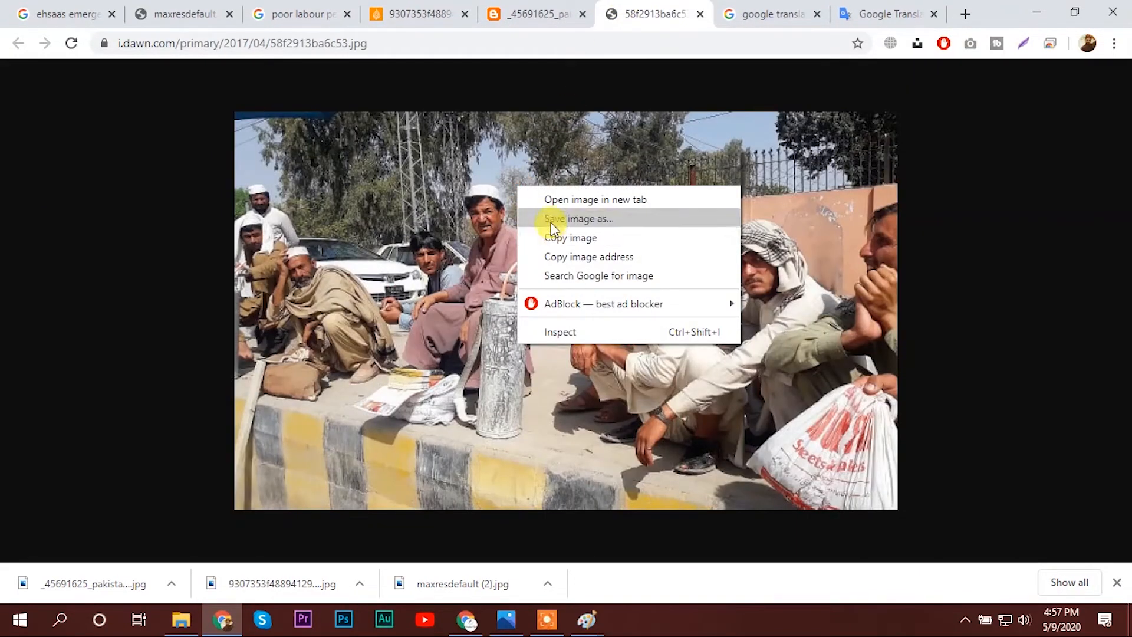
pyautogui.click(548, 218)
pyautogui.click(439, 466)
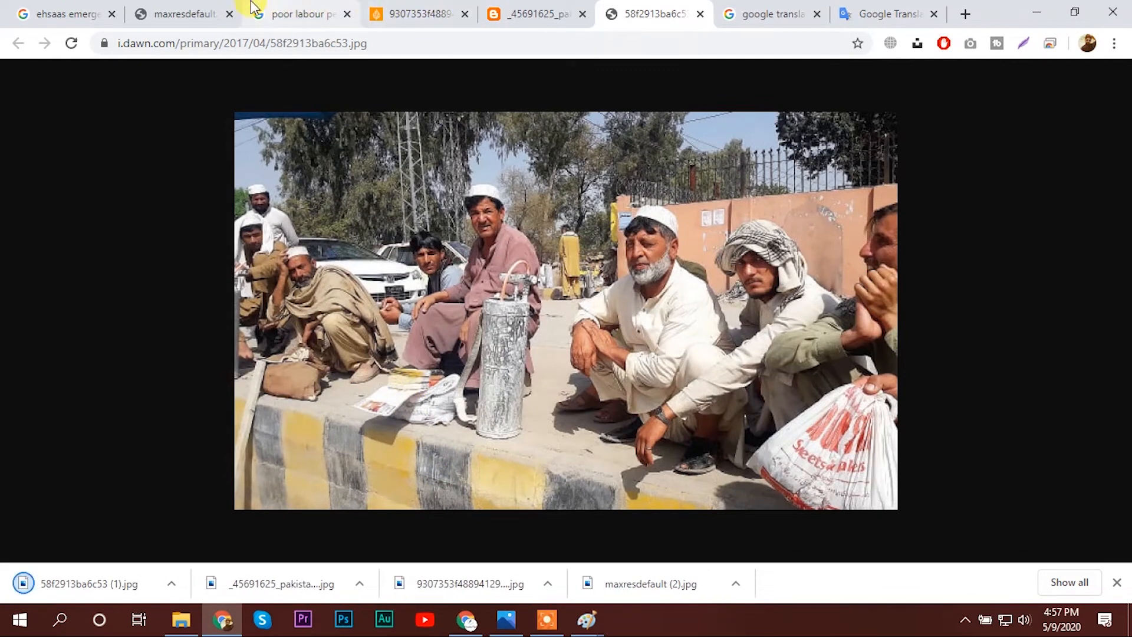
# - Show the downloaded Dawn photo 58f2913ba6c53 (1).jpg in the Downloads folder, and minimize that folder window
pyautogui.click(182, 585)
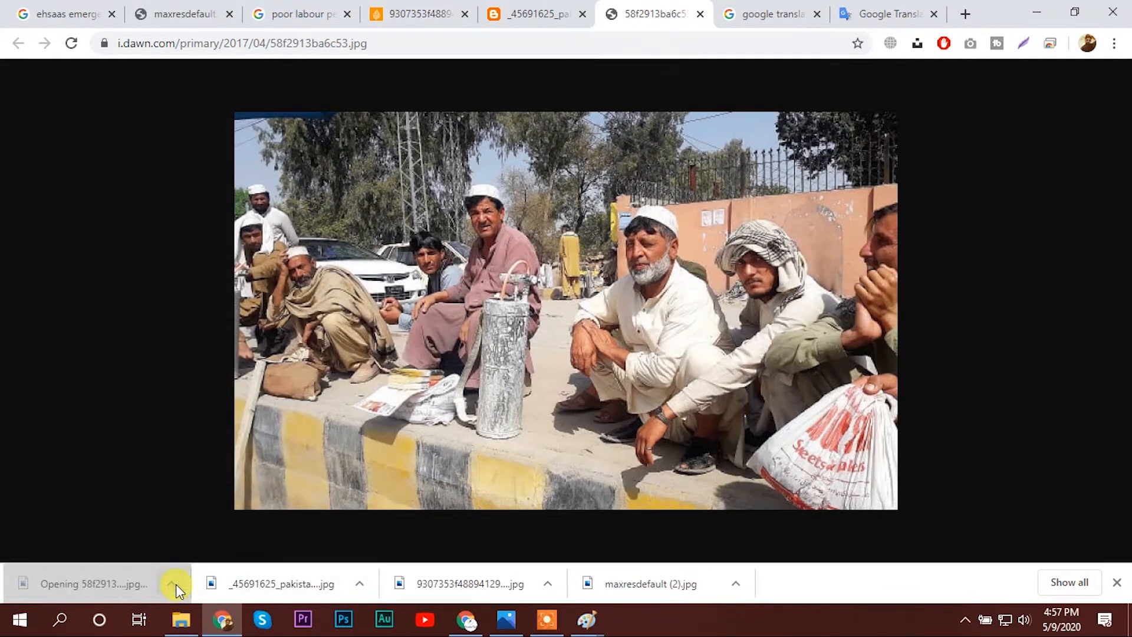
pyautogui.click(176, 584)
pyautogui.click(215, 524)
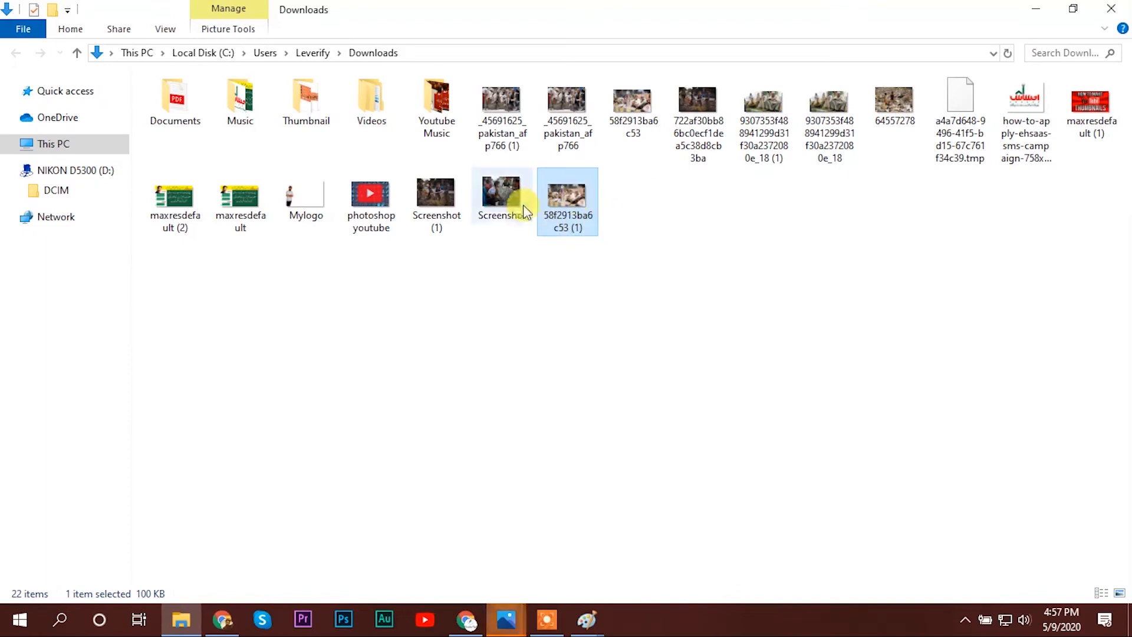
pyautogui.click(1036, 9)
# - Open the related Times of India image "Coronavirus in Uttar Pradesh: Labourers, street vendors" in a new tab and view it
pyautogui.click(301, 14)
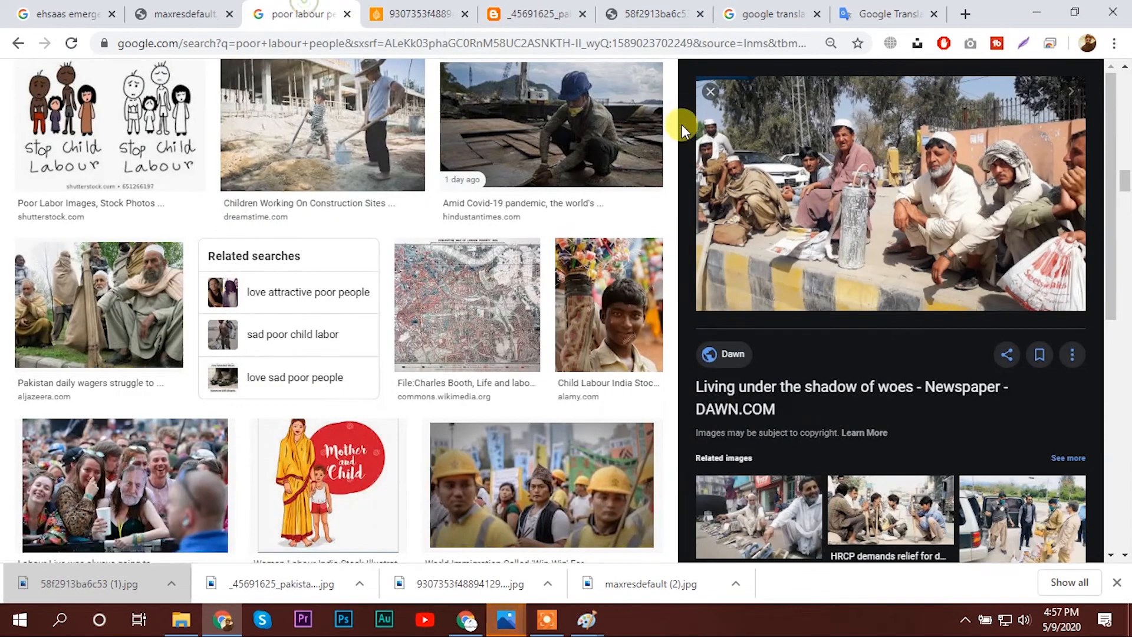
pyautogui.scroll(-2, 873, 306)
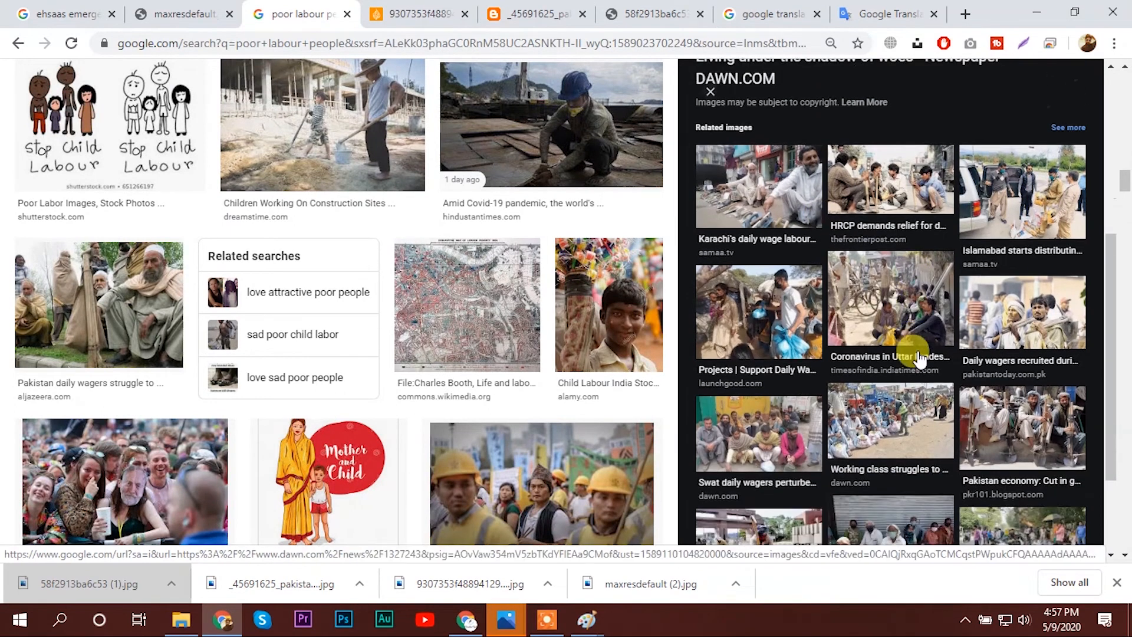
pyautogui.click(913, 307)
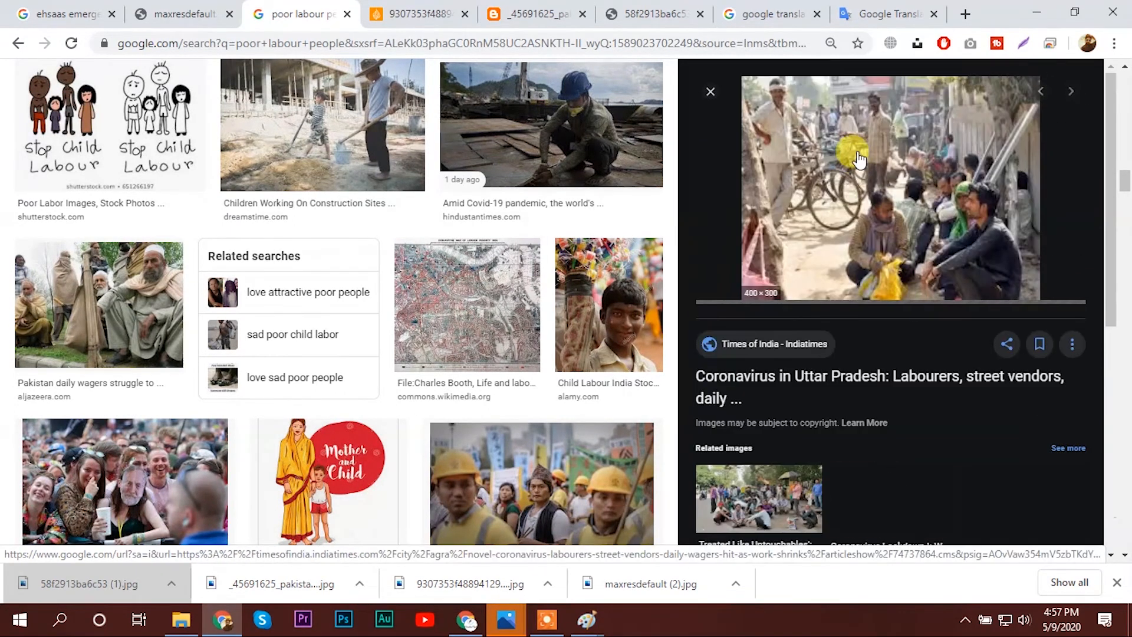
pyautogui.rightClick(857, 150)
pyautogui.click(961, 322)
pyautogui.click(672, 13)
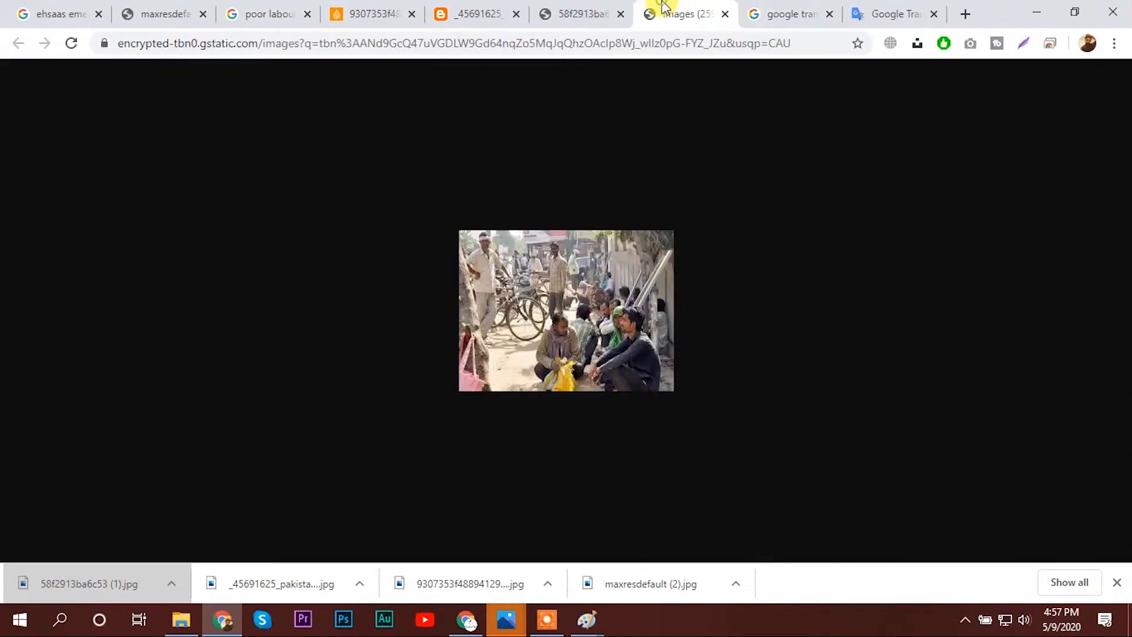
# - Look through the further related images and open the Sputnik News photo "Treated Like Untouchables" in a new tab
pyautogui.click(581, 13)
pyautogui.click(369, 13)
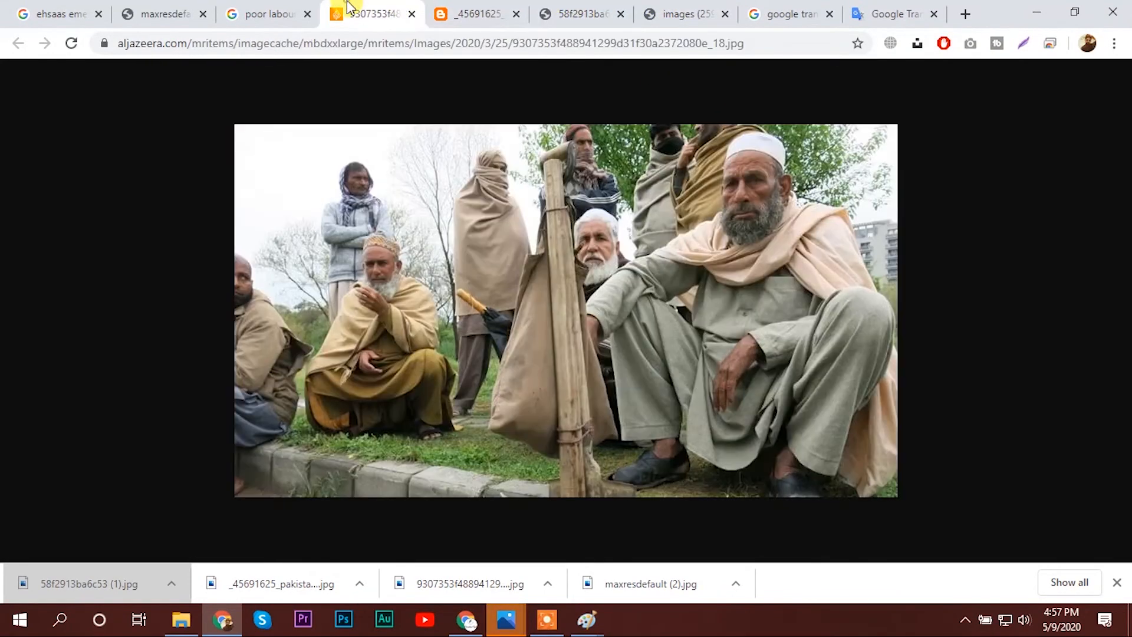
pyautogui.click(298, 12)
pyautogui.scroll(-5, 992, 365)
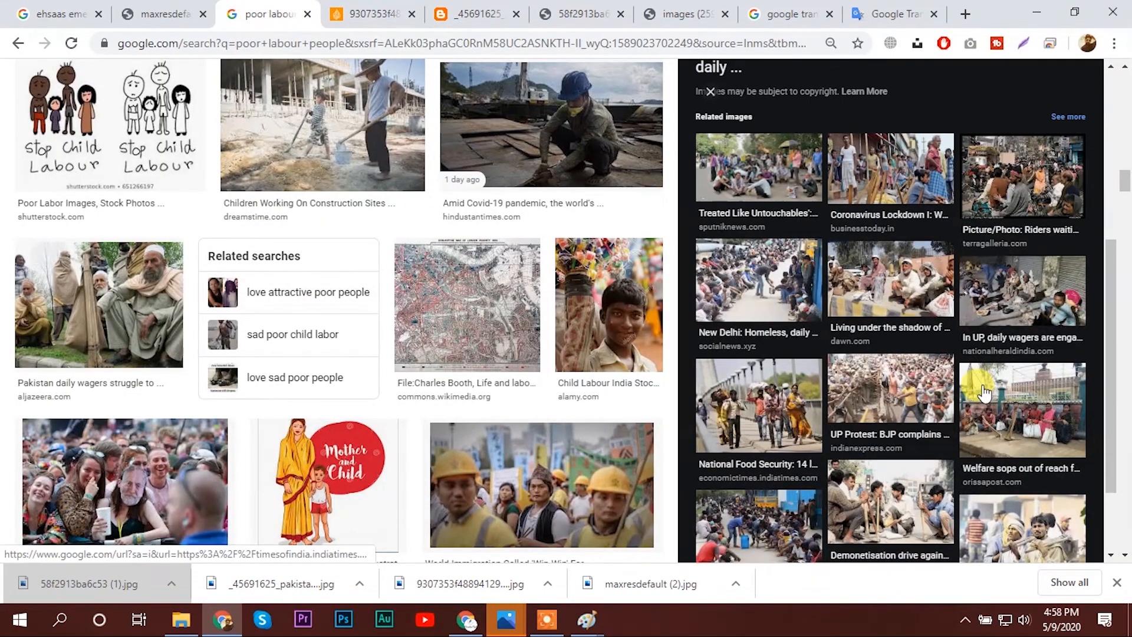
pyautogui.scroll(-2, 983, 387)
pyautogui.scroll(-1, 908, 286)
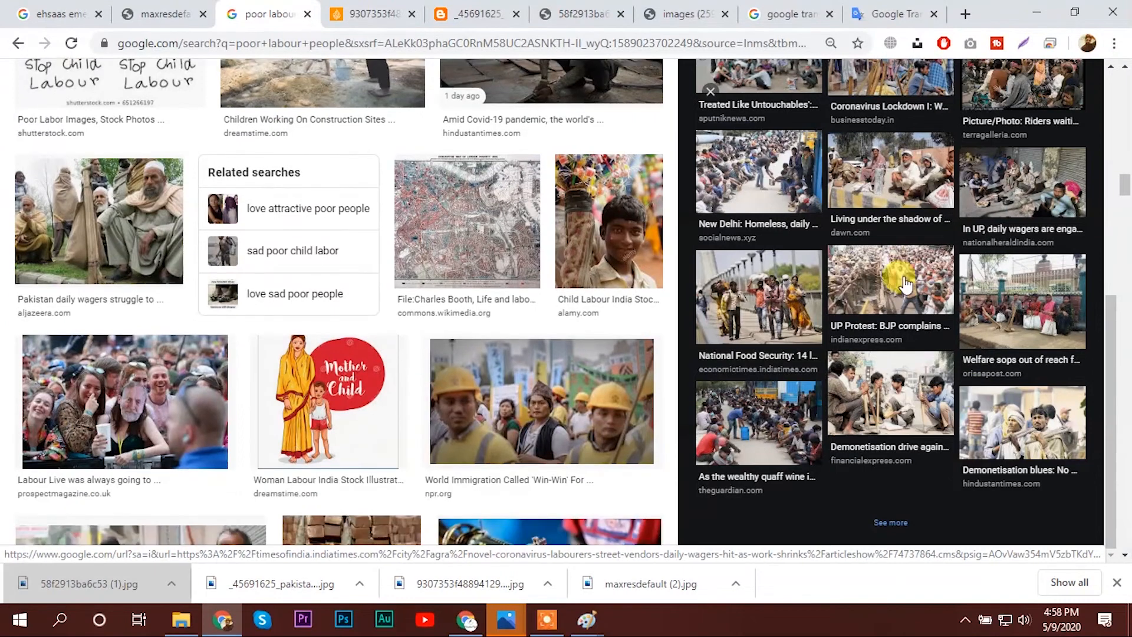
pyautogui.scroll(-3, 907, 286)
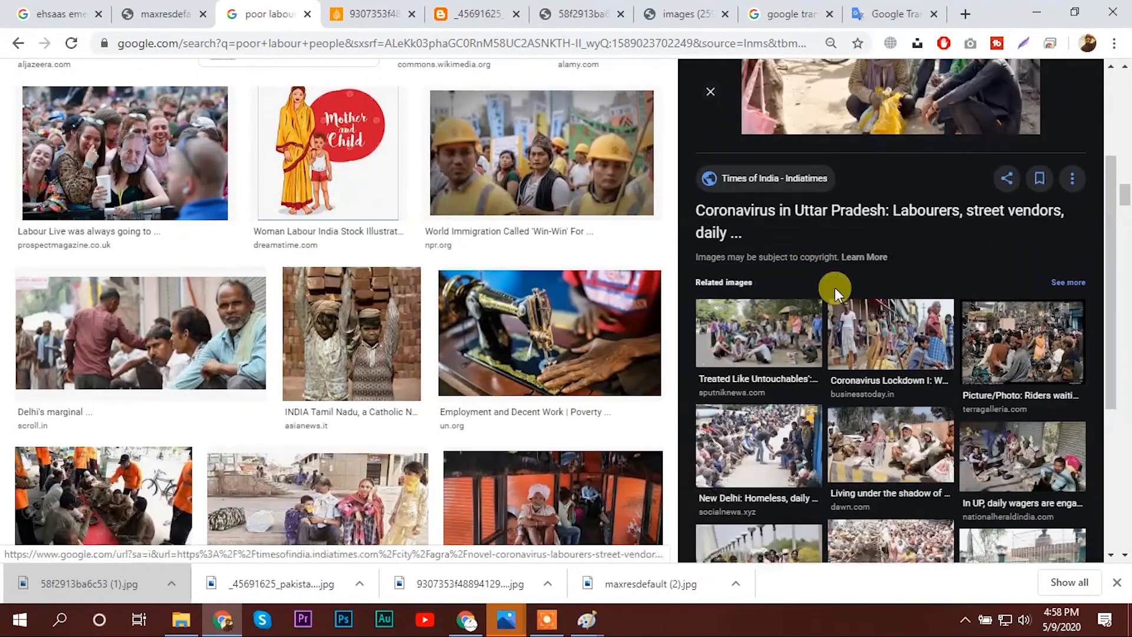
pyautogui.click(794, 328)
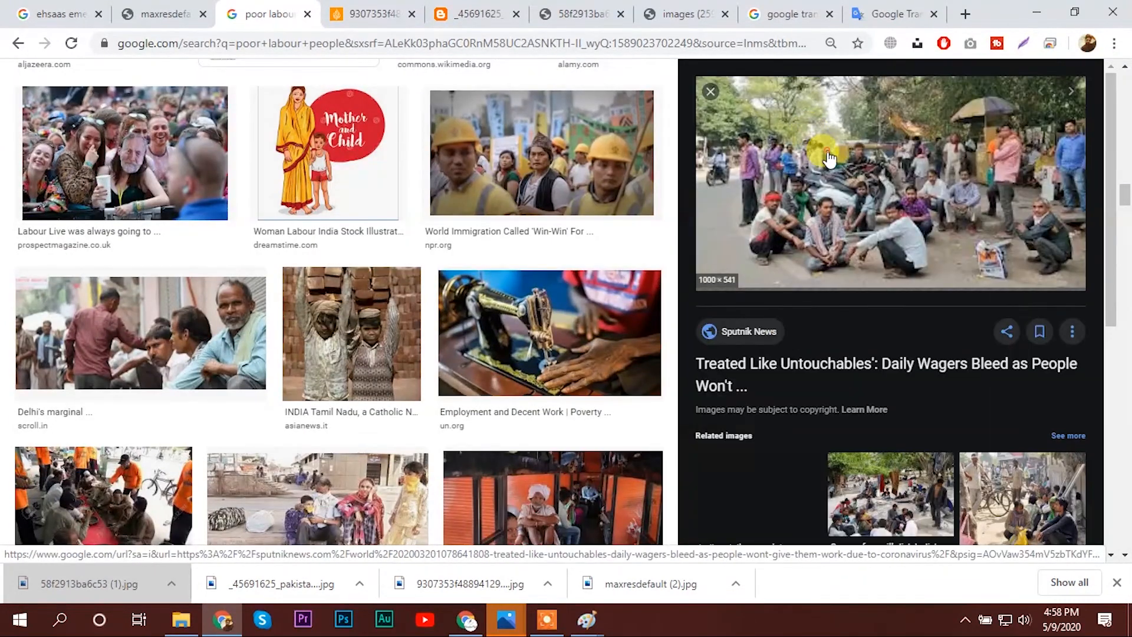
pyautogui.rightClick(827, 150)
pyautogui.click(913, 318)
pyautogui.click(731, 13)
# - Save the opened _45691625_pakistan_afp766.jpg photo of three seated labourers with shovels to the Downloads folder
pyautogui.click(412, 12)
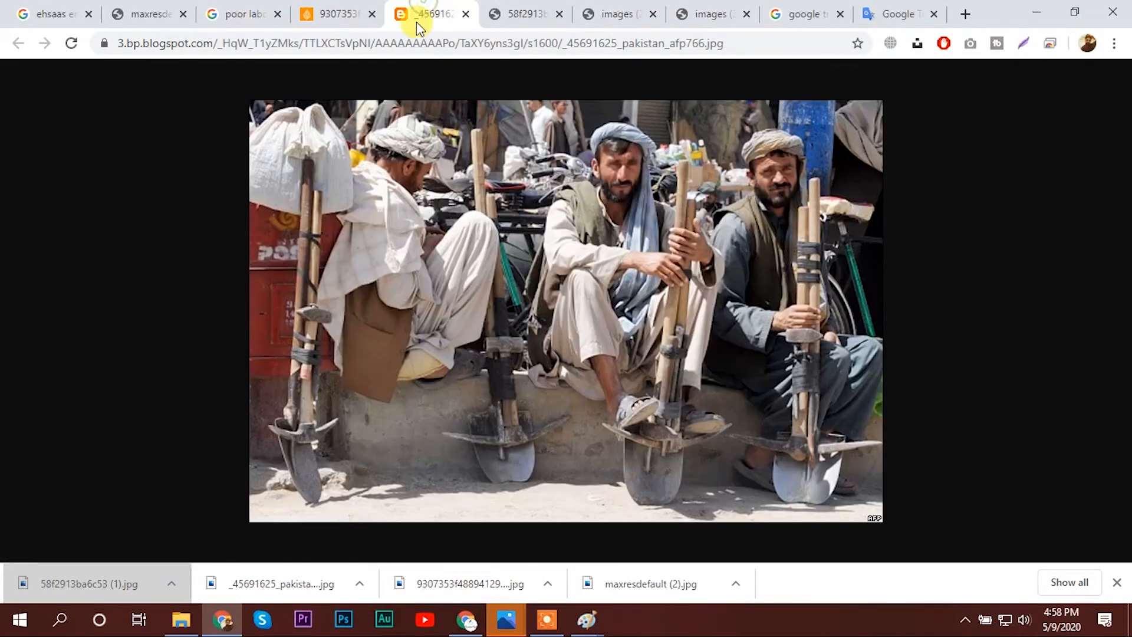
pyautogui.rightClick(496, 183)
pyautogui.click(588, 216)
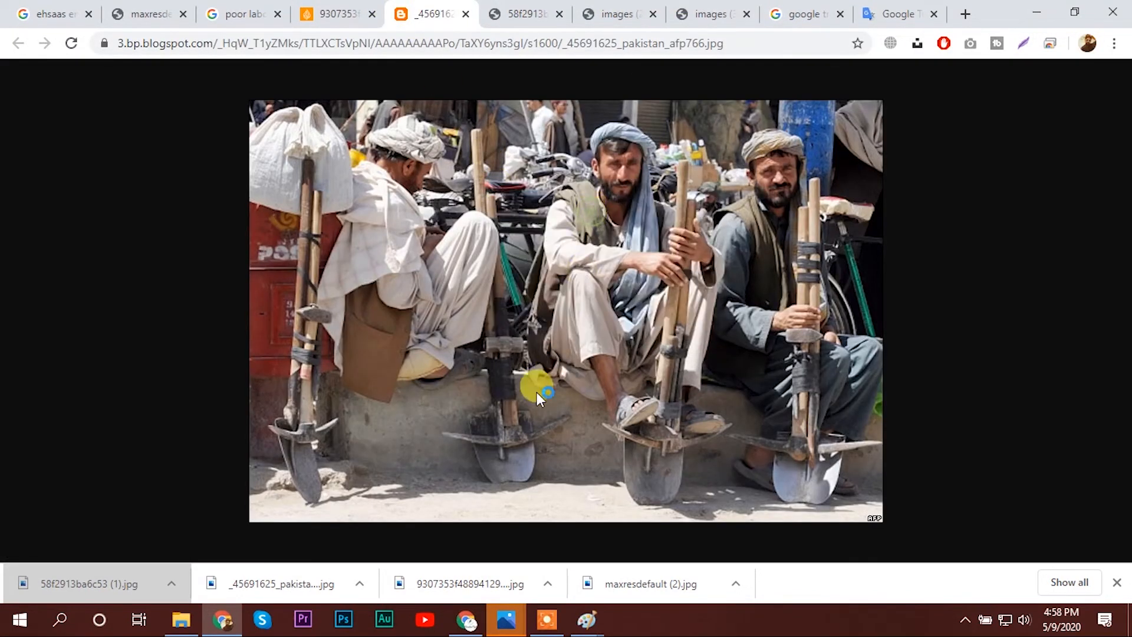
pyautogui.click(458, 470)
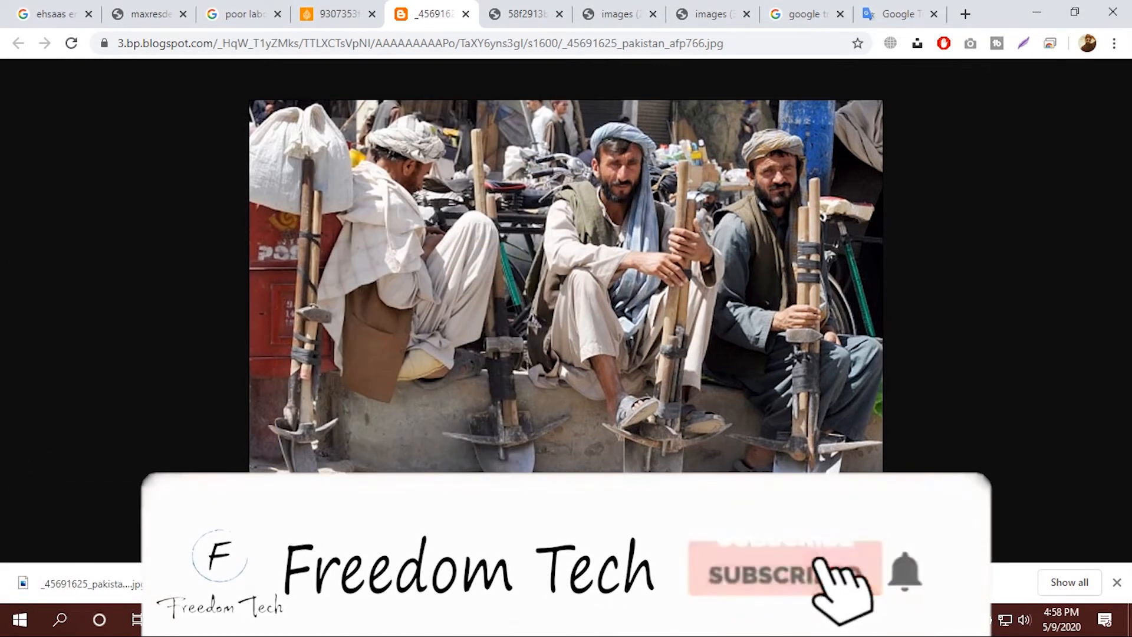
# - Switch to Paint and paste the image file _45691625_pakistan_afp766 (2) from Downloads into the thumbnail
pyautogui.moveTo(584, 619)
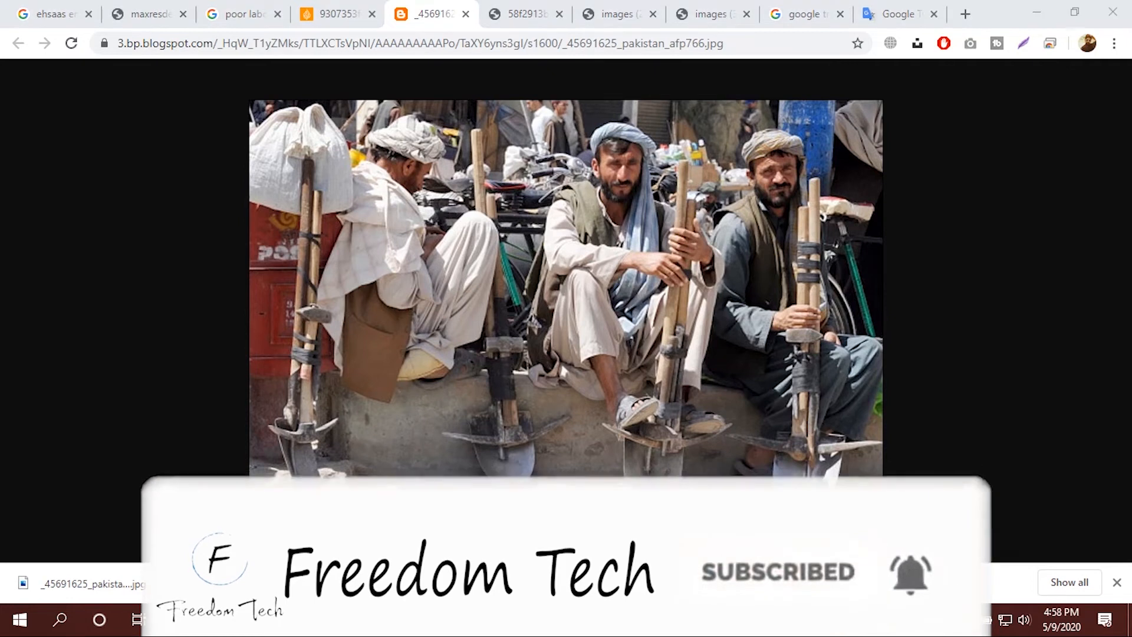
pyautogui.click(673, 531)
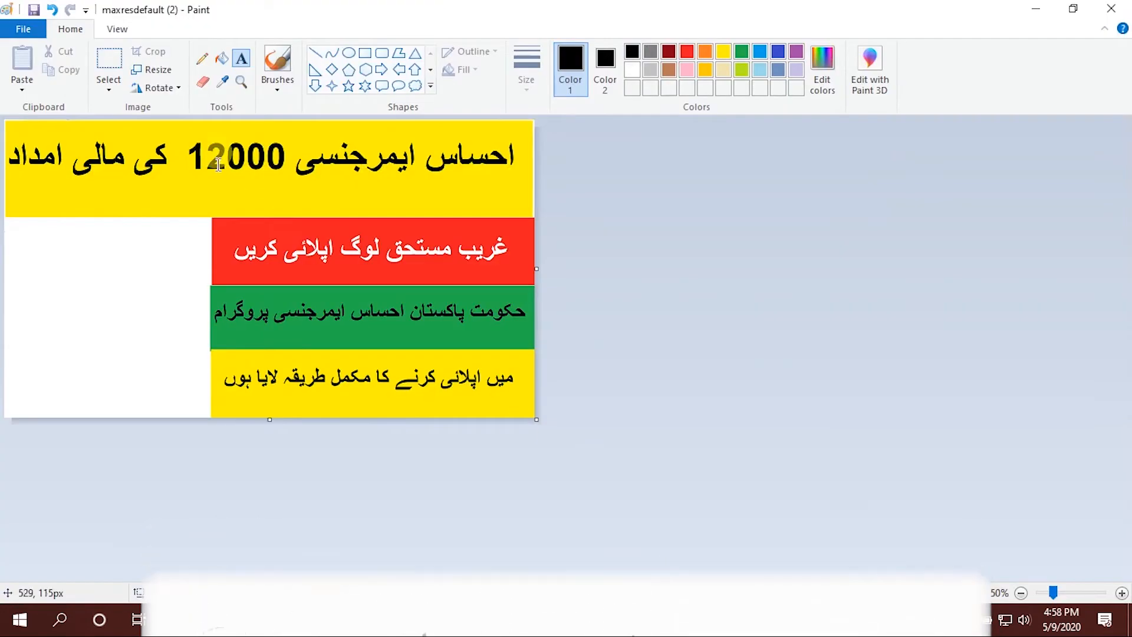
pyautogui.click(23, 83)
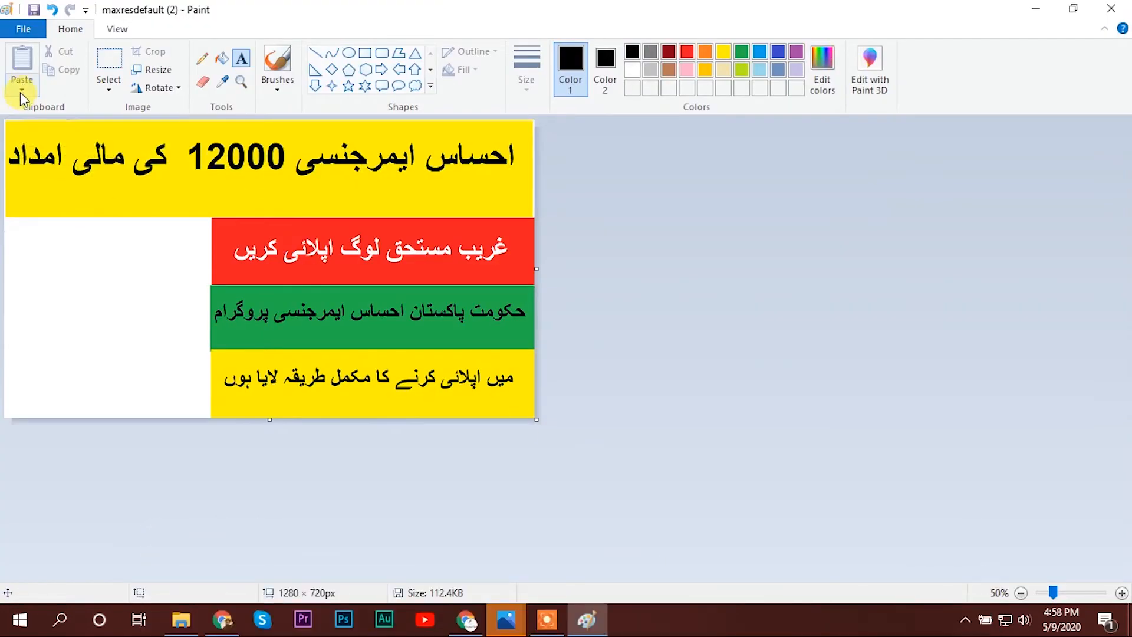
pyautogui.click(22, 91)
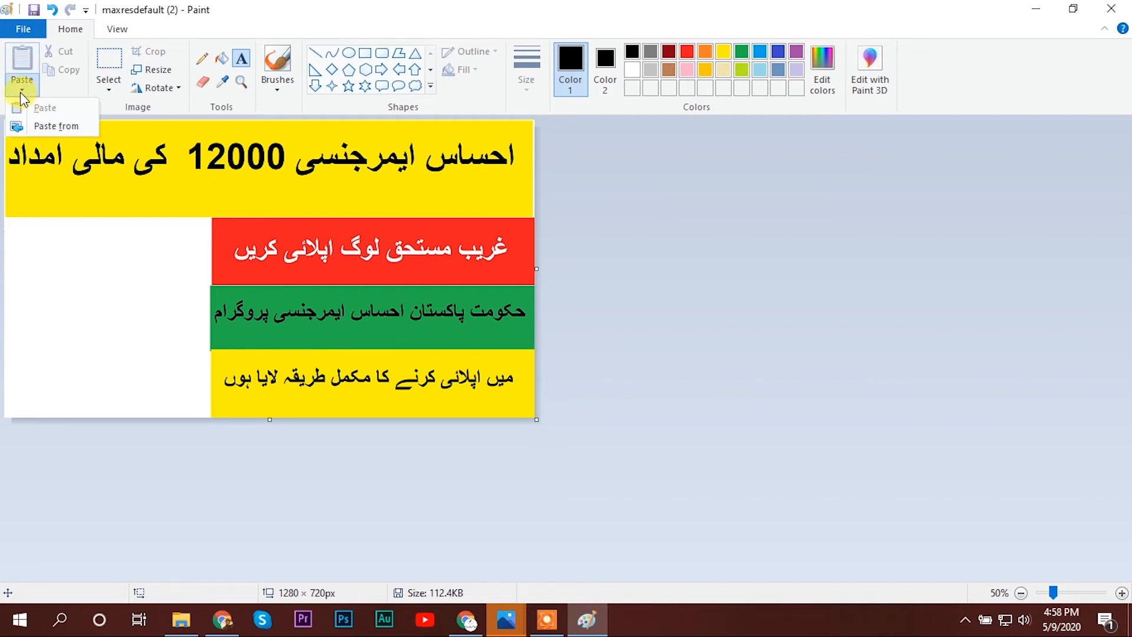
pyautogui.click(39, 128)
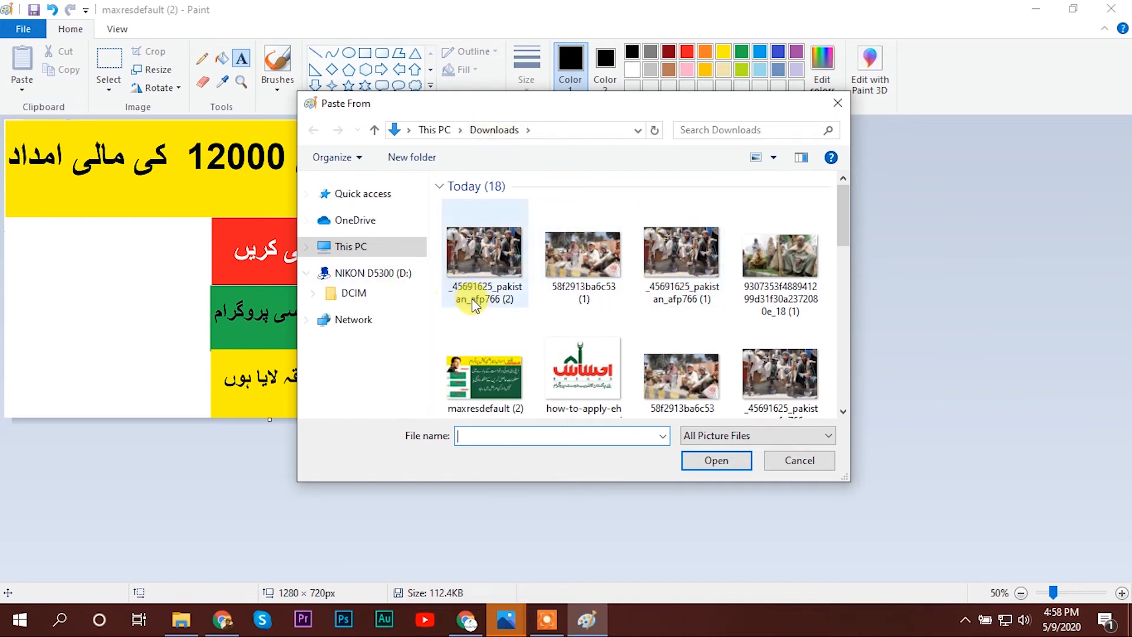
pyautogui.click(491, 261)
pyautogui.click(717, 460)
# - Shrink the labourers photo to about 244 × 224 px and place it in the white area's upper-left corner, under the title band
pyautogui.moveTo(226, 193); pyautogui.dragTo(285, 226)
pyautogui.moveTo(371, 356); pyautogui.dragTo(197, 278)
pyautogui.moveTo(117, 230); pyautogui.dragTo(64, 299)
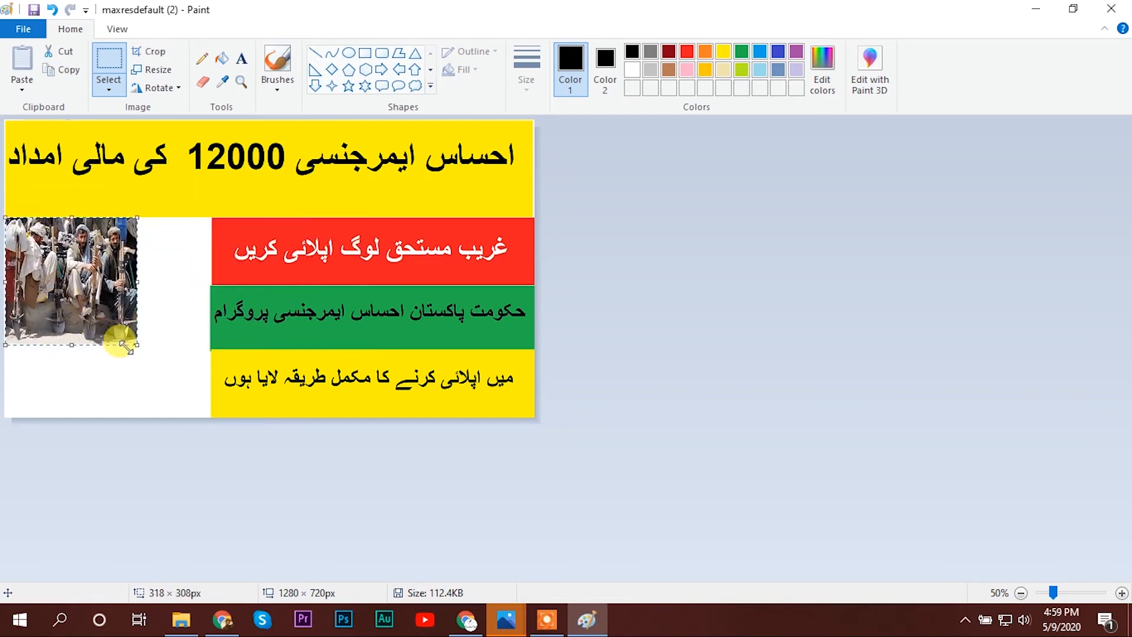
pyautogui.moveTo(118, 321); pyautogui.dragTo(114, 315)
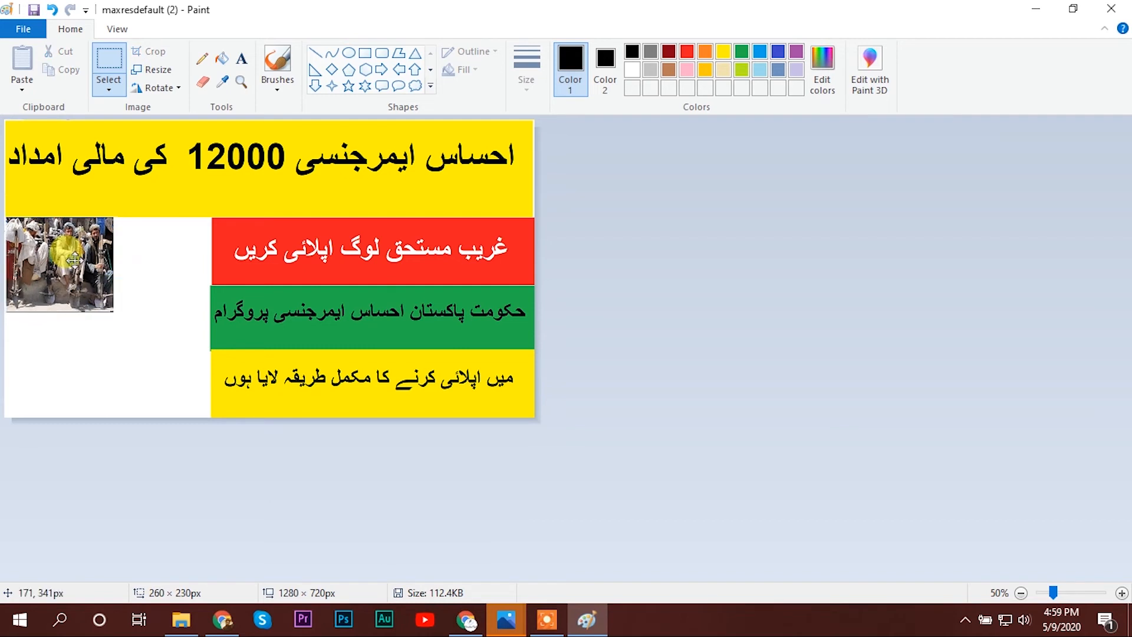
pyautogui.moveTo(74, 260); pyautogui.dragTo(75, 263)
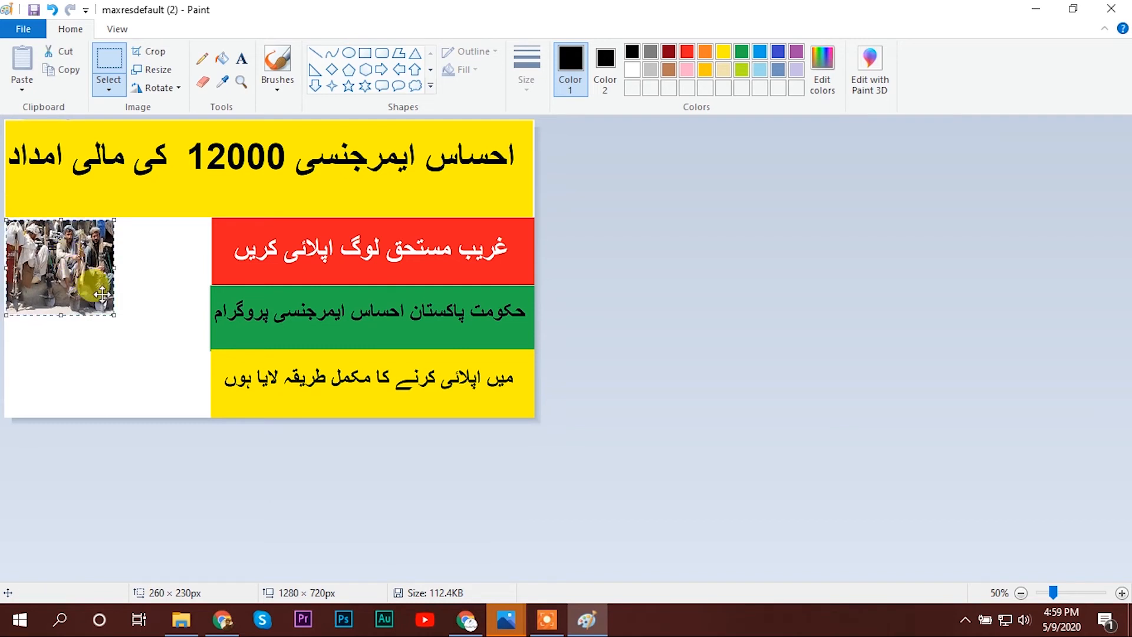
pyautogui.moveTo(106, 310); pyautogui.dragTo(100, 308)
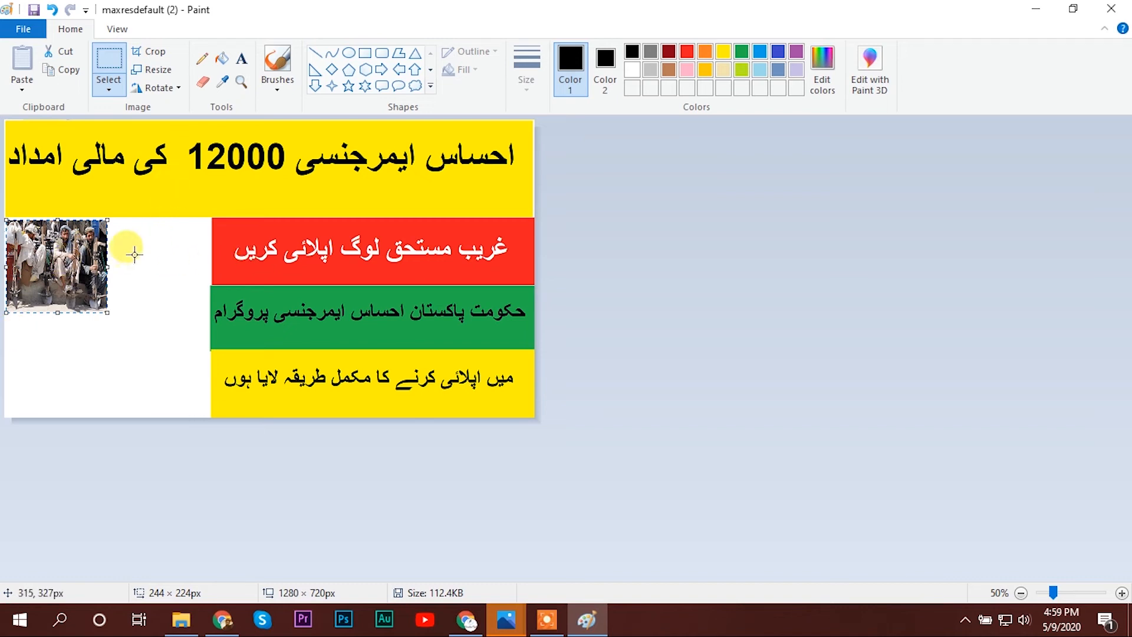
# - Paste the image file 58f2913ba6c53 (1) from Downloads into the thumbnail
pyautogui.click(33, 94)
pyautogui.click(539, 229)
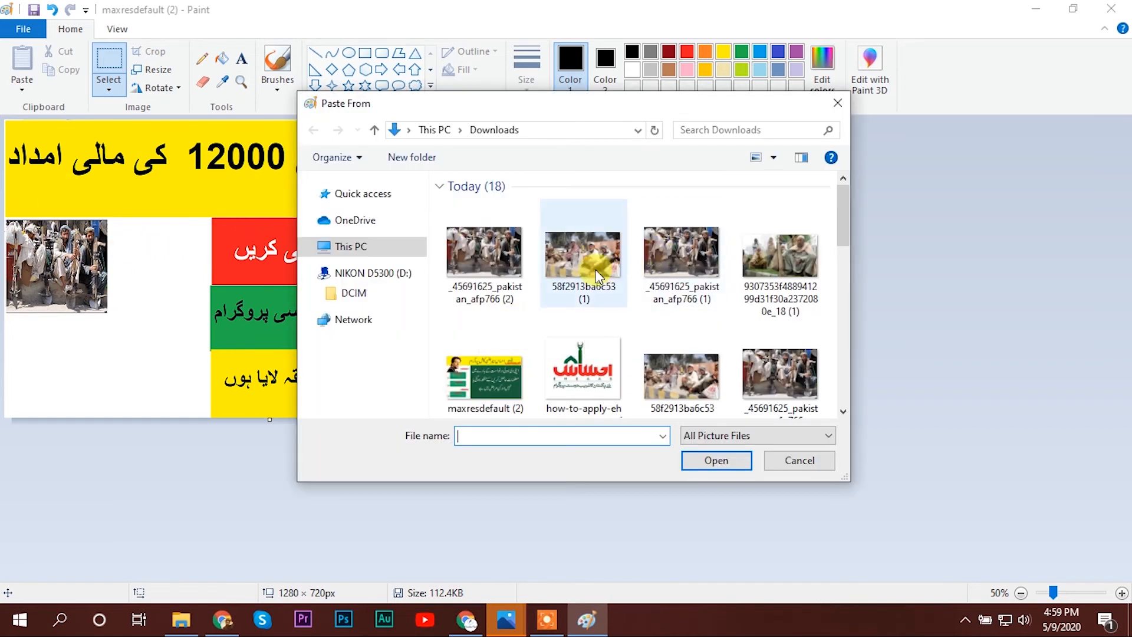
pyautogui.click(600, 271)
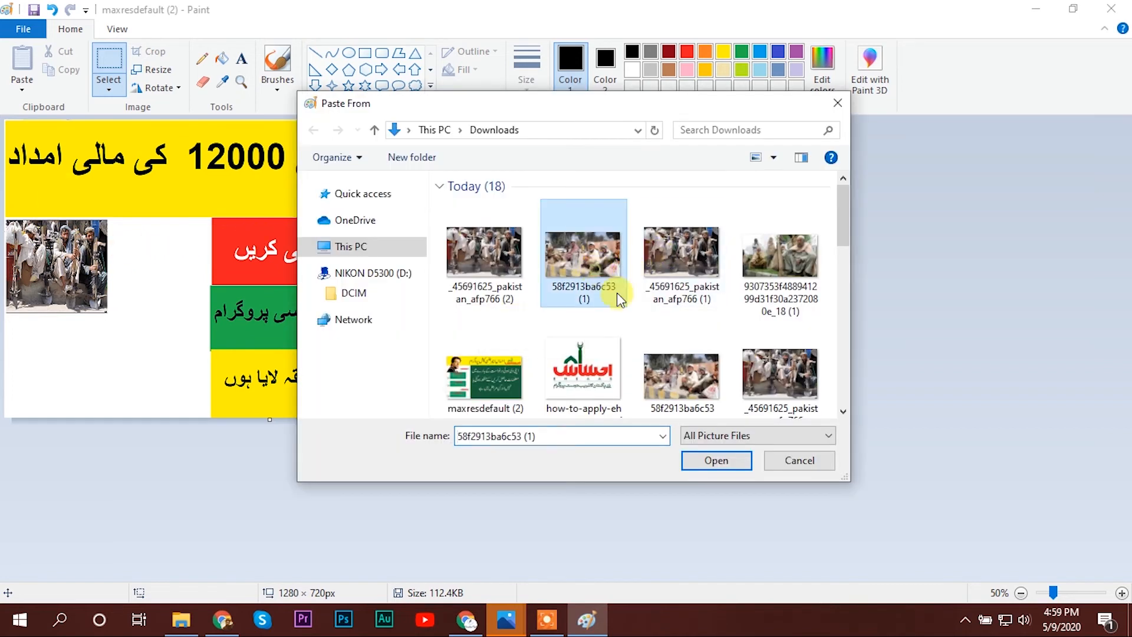
pyautogui.click(724, 460)
# - Shrink the second photo to about 252 × 228 px and fit it between the first photo and the red band
pyautogui.moveTo(339, 323); pyautogui.dragTo(188, 238)
pyautogui.moveTo(115, 172); pyautogui.dragTo(223, 275)
pyautogui.moveTo(293, 334); pyautogui.dragTo(212, 315)
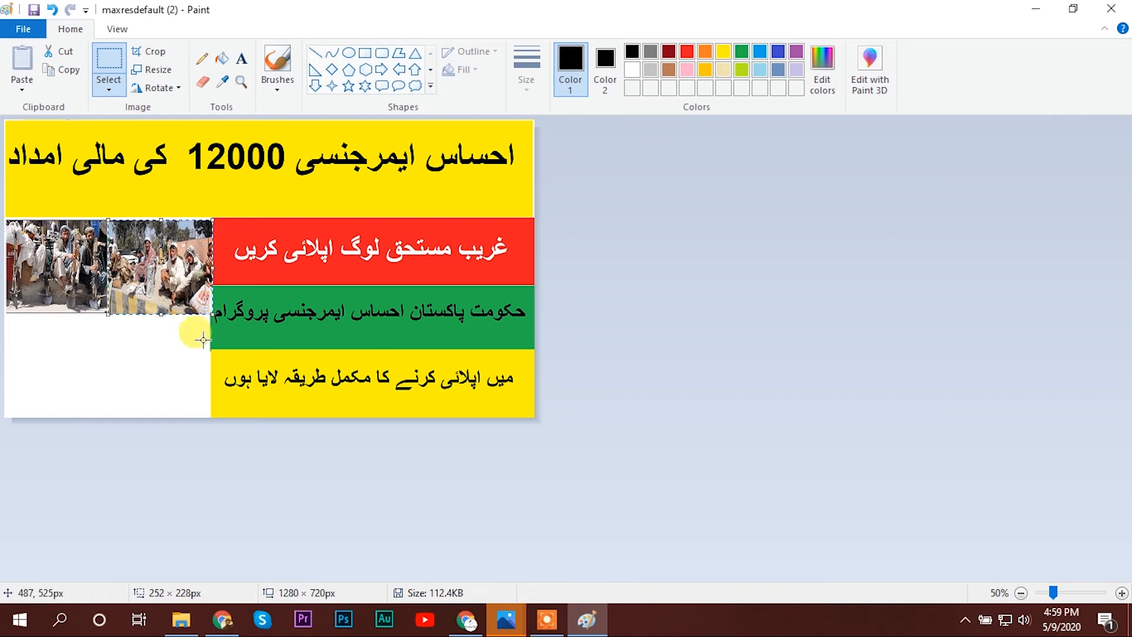
pyautogui.moveTo(172, 282); pyautogui.dragTo(173, 282)
pyautogui.click(295, 300)
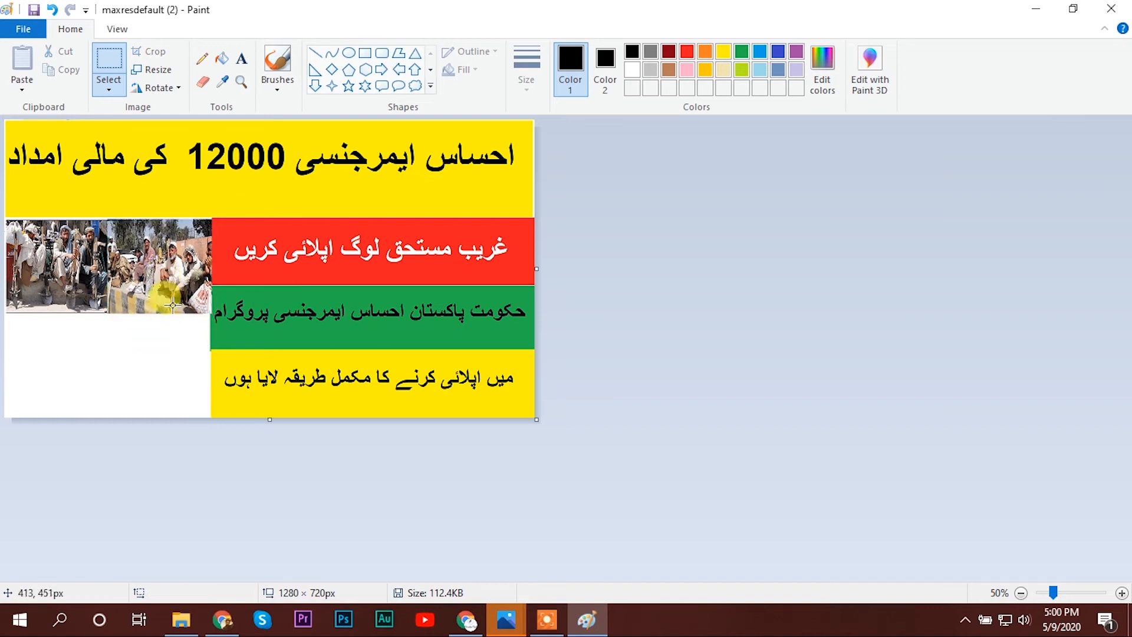
# - Paste the image file 9307353f488941299d31f30a2372080e_18 (1) from Downloads into the thumbnail
pyautogui.click(39, 124)
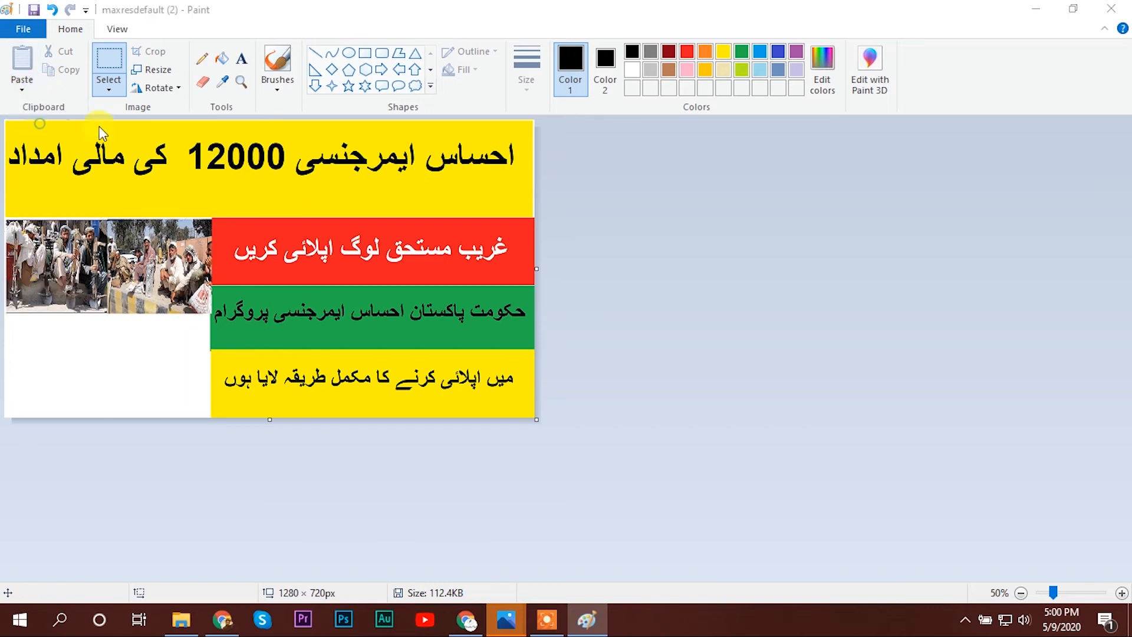
pyautogui.click(702, 271)
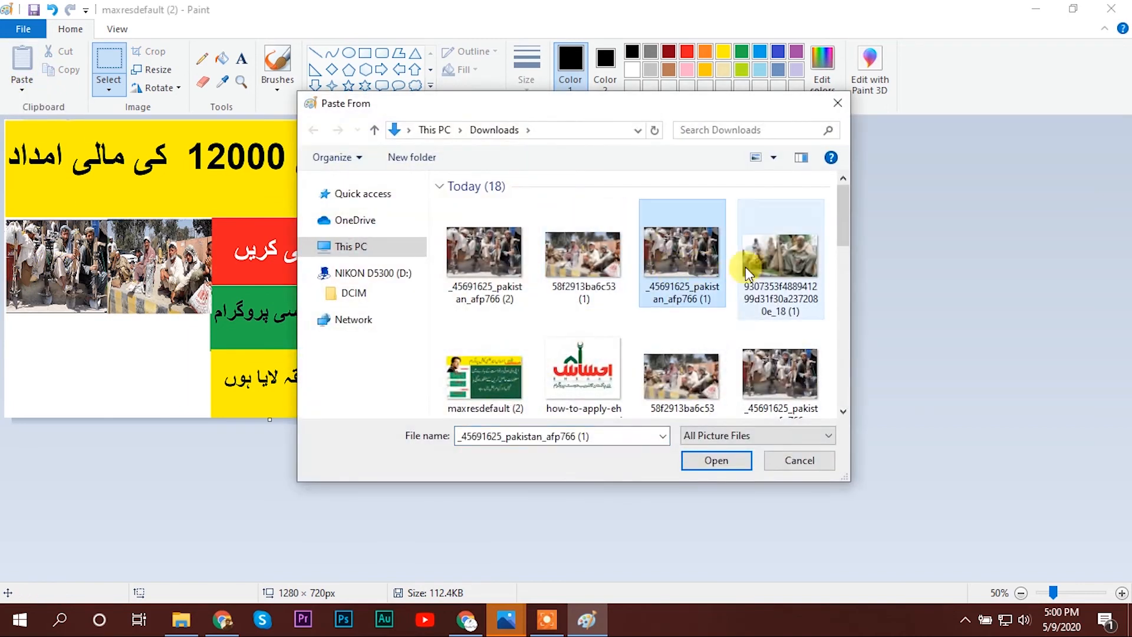
pyautogui.click(767, 267)
pyautogui.click(716, 460)
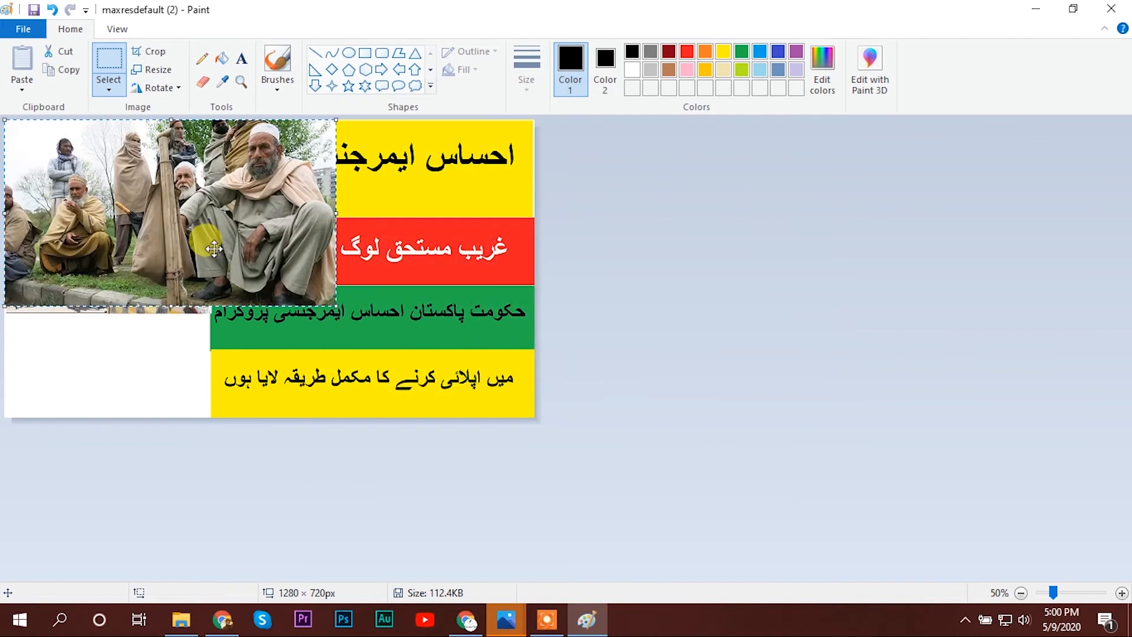
# - Shrink the third photo to about 250 × 248 px and place it directly below the first photo
pyautogui.moveTo(260, 248); pyautogui.dragTo(327, 299)
pyautogui.moveTo(243, 289); pyautogui.dragTo(244, 290)
pyautogui.moveTo(162, 211); pyautogui.dragTo(111, 308)
pyautogui.moveTo(188, 383); pyautogui.dragTo(88, 353)
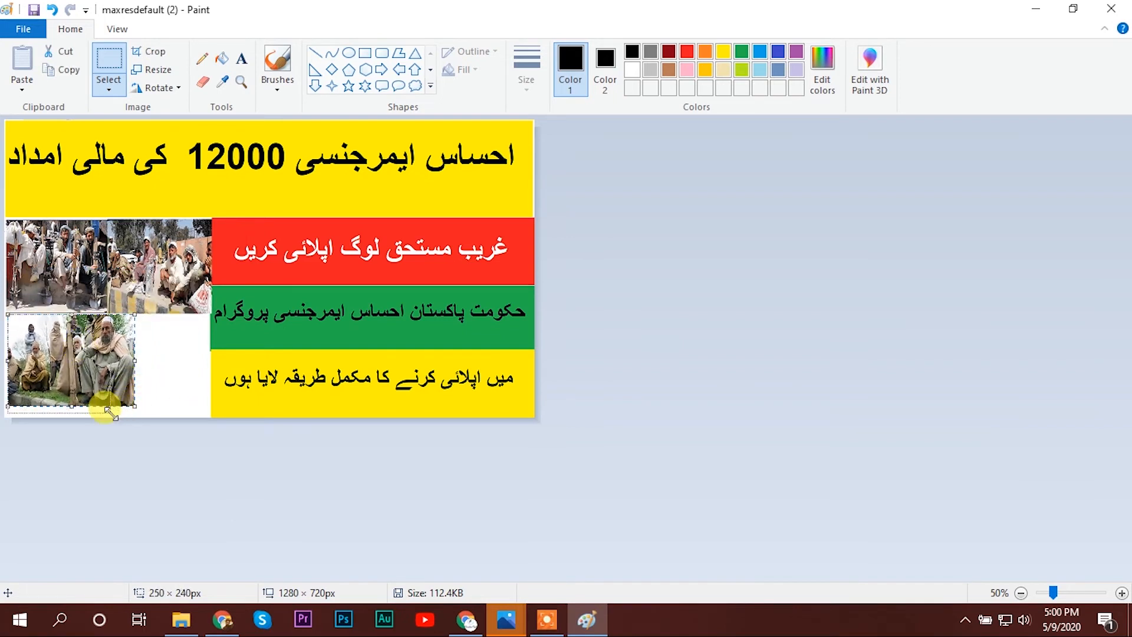
pyautogui.moveTo(109, 416); pyautogui.dragTo(83, 386)
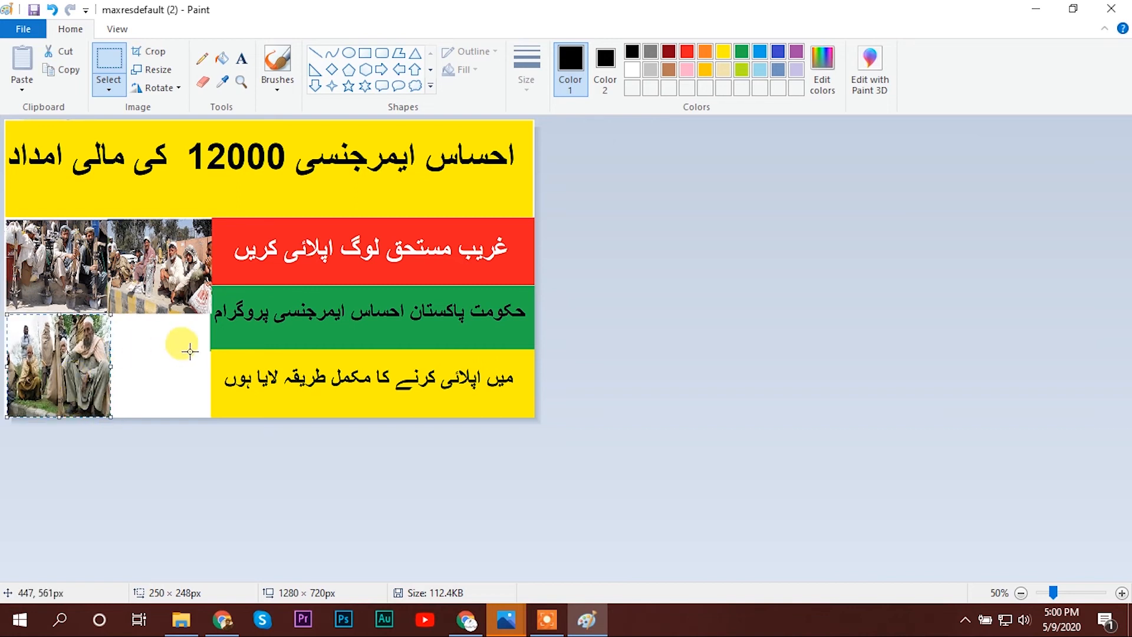
pyautogui.moveTo(105, 349); pyautogui.dragTo(101, 348)
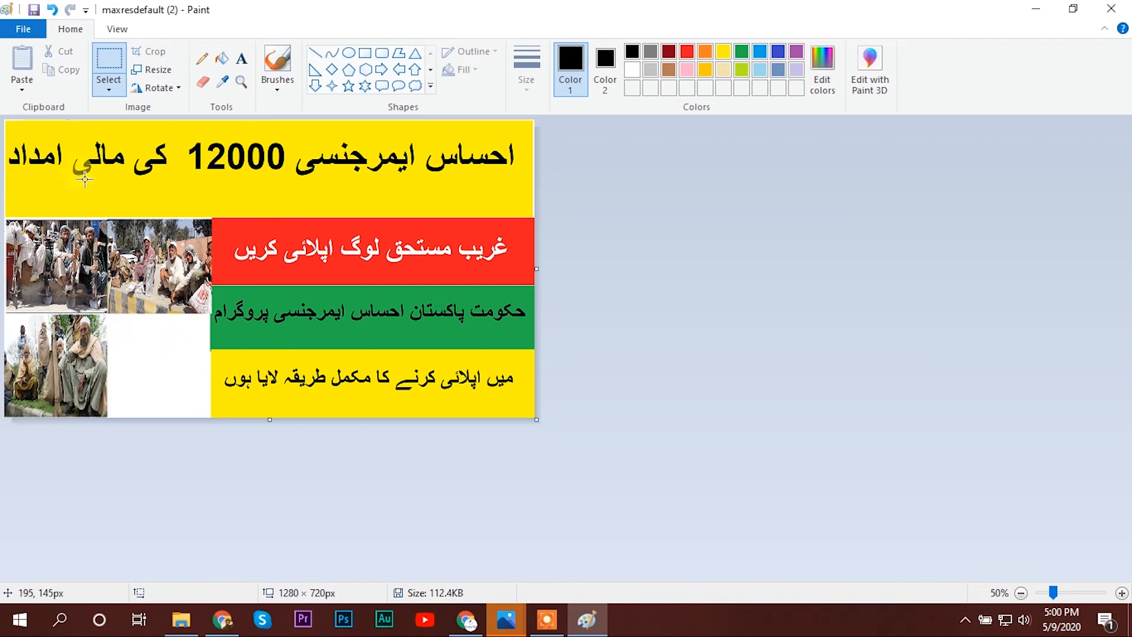
# - Paste the image file _45691625_pakistan_afp766 (1) from Downloads into the thumbnail
pyautogui.click(33, 87)
pyautogui.click(36, 121)
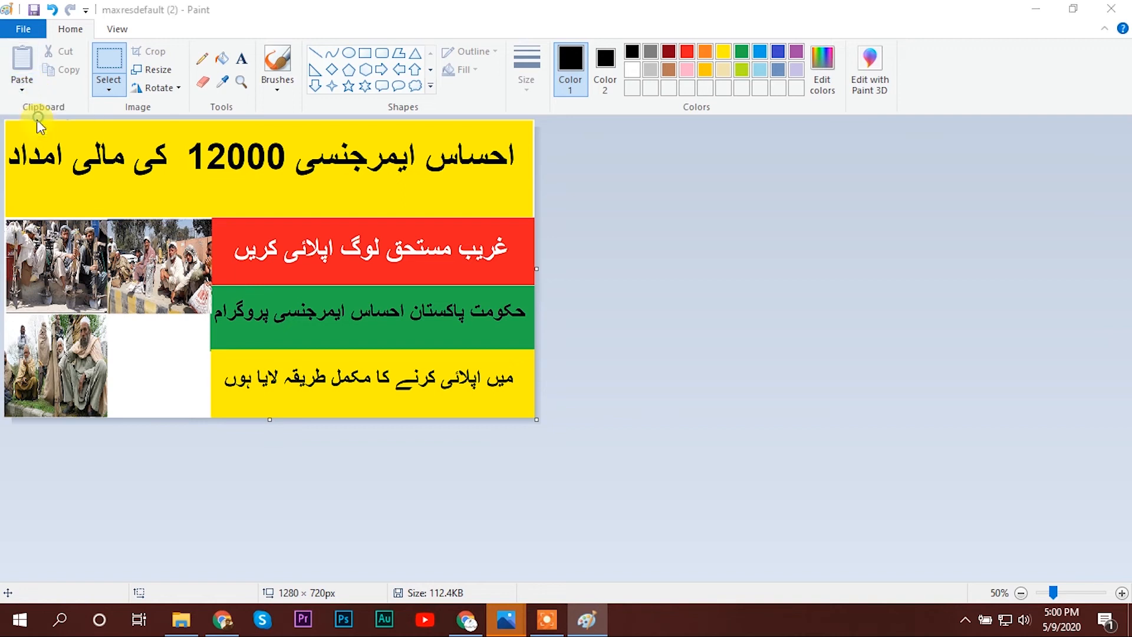
pyautogui.scroll(-5, 756, 303)
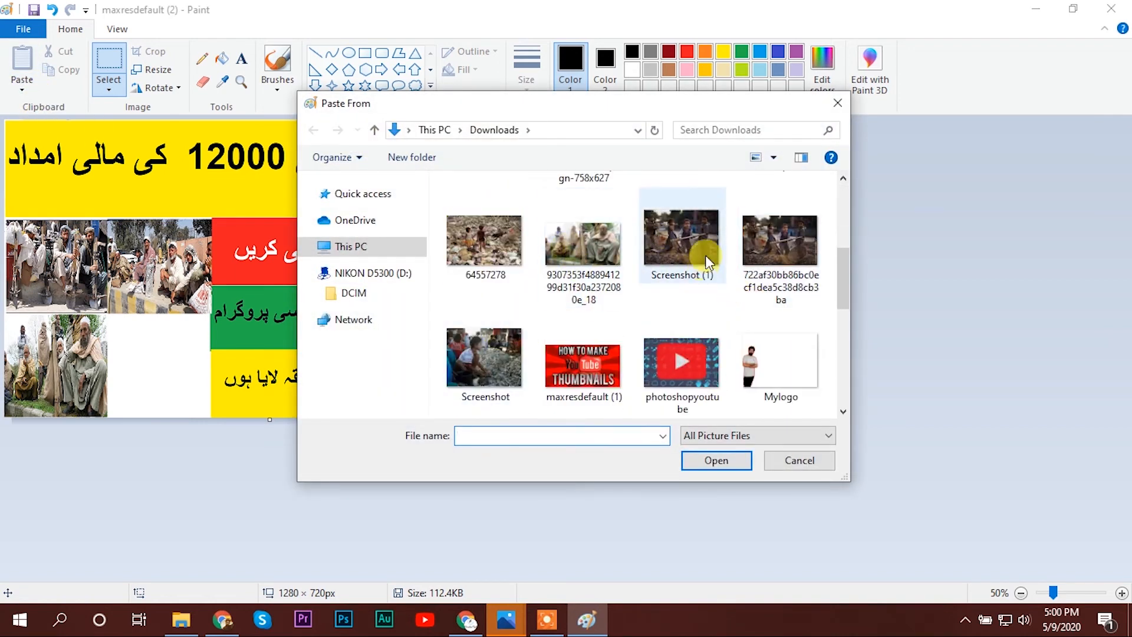
pyautogui.click(680, 238)
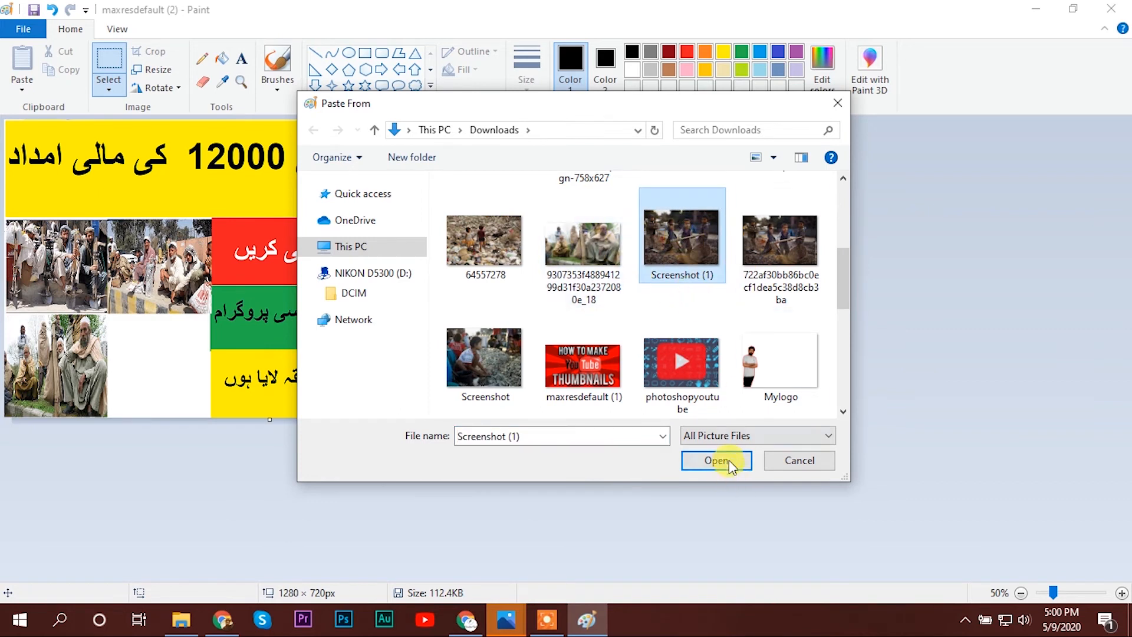
pyautogui.scroll(5, 472, 252)
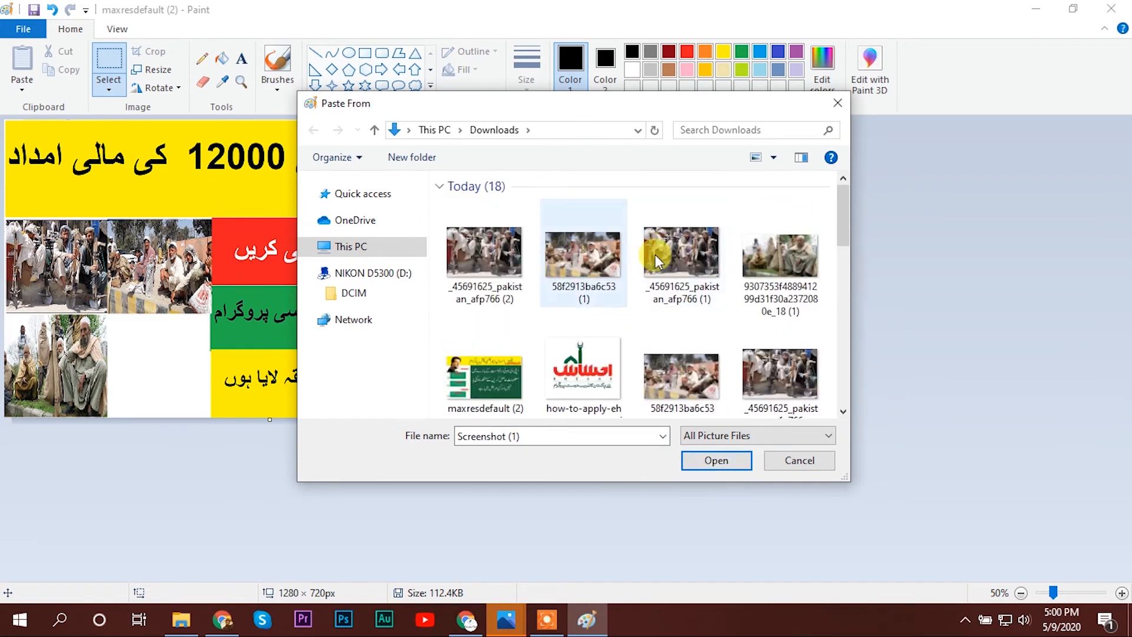
pyautogui.click(689, 259)
pyautogui.click(717, 460)
# - Shrink the fourth photo to about 250 × 248 px and fit it into the empty space below the second photo
pyautogui.moveTo(317, 322); pyautogui.dragTo(196, 293)
pyautogui.moveTo(135, 254); pyautogui.dragTo(184, 312)
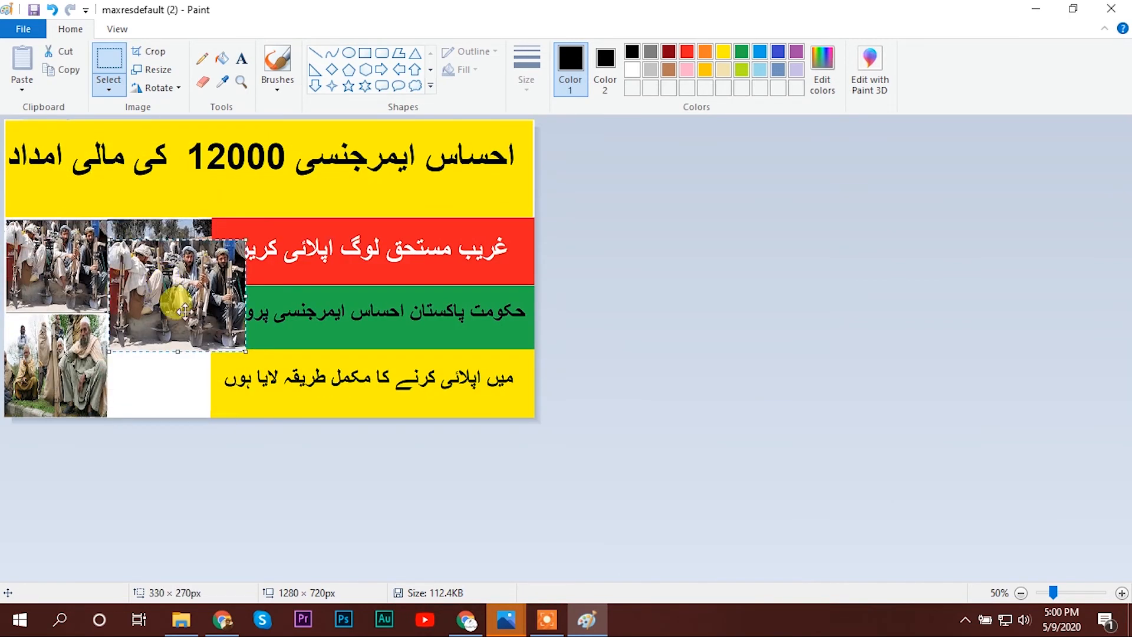
pyautogui.moveTo(243, 353); pyautogui.dragTo(223, 331)
pyautogui.moveTo(180, 286); pyautogui.dragTo(180, 362)
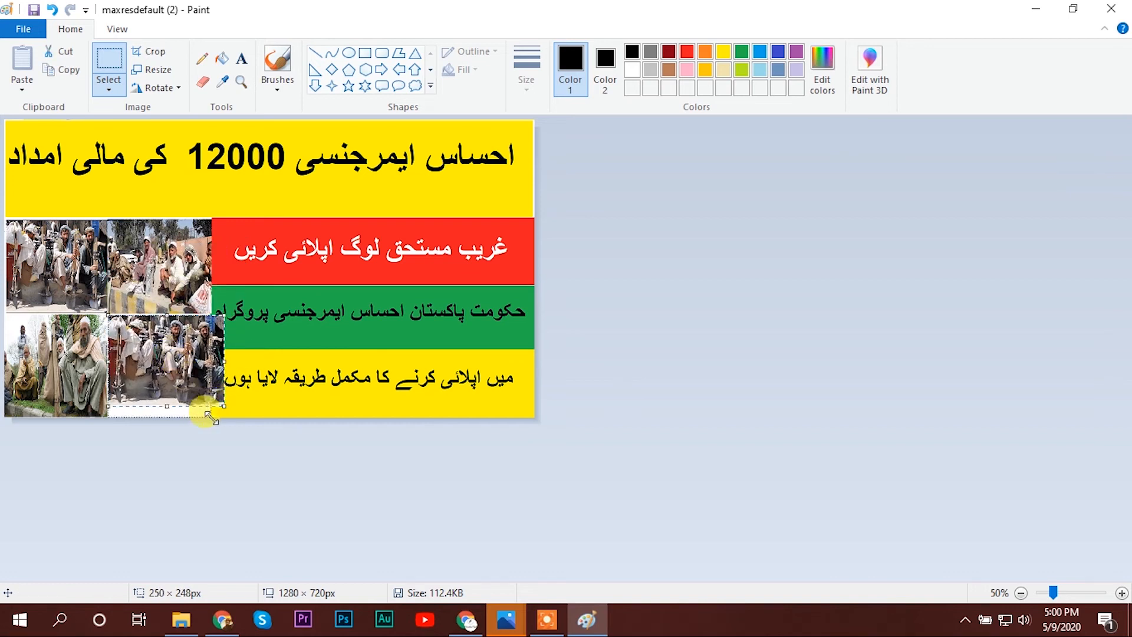
pyautogui.moveTo(210, 417); pyautogui.dragTo(210, 416)
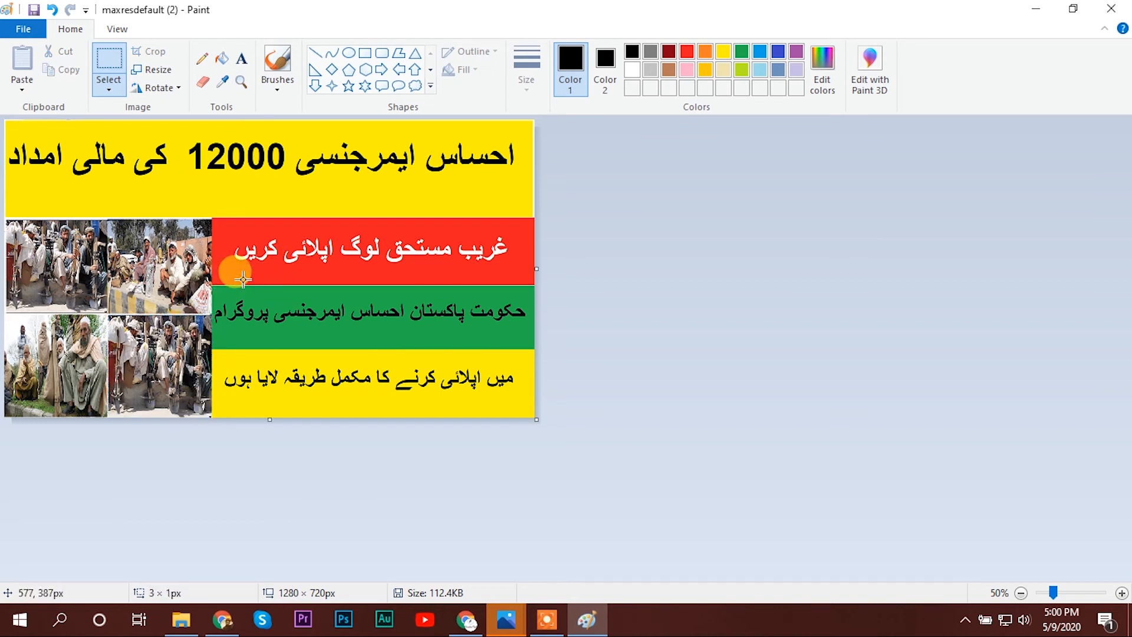
# - Examine the reference Ehsaas thumbnail in Photos to compare its photo grid and centre logo with the Paint design
pyautogui.click(512, 624)
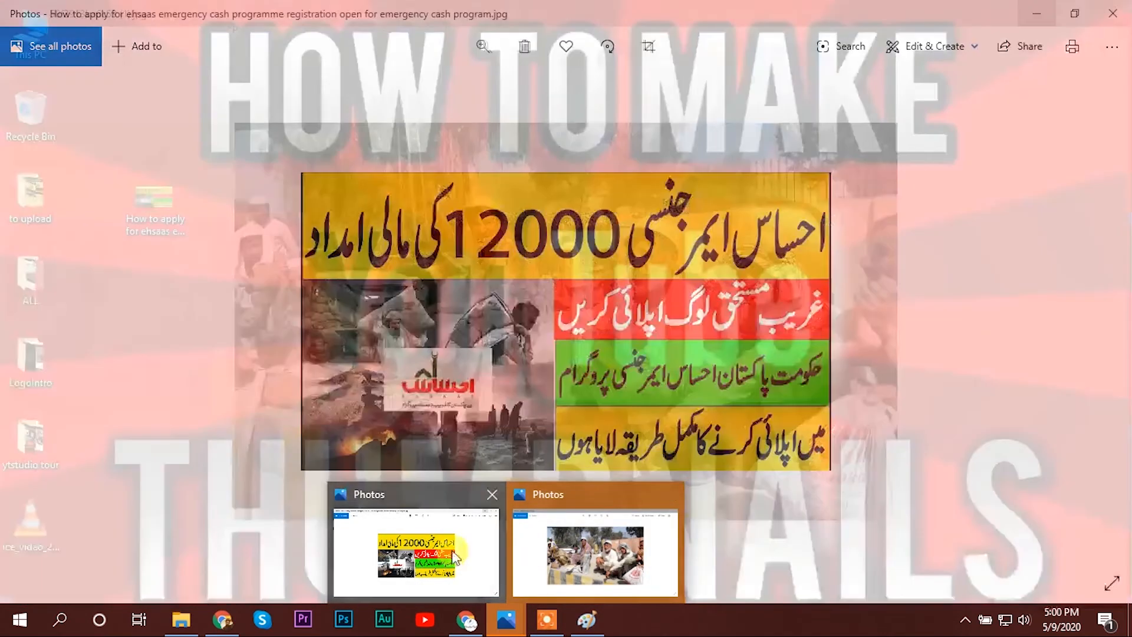
pyautogui.click(570, 551)
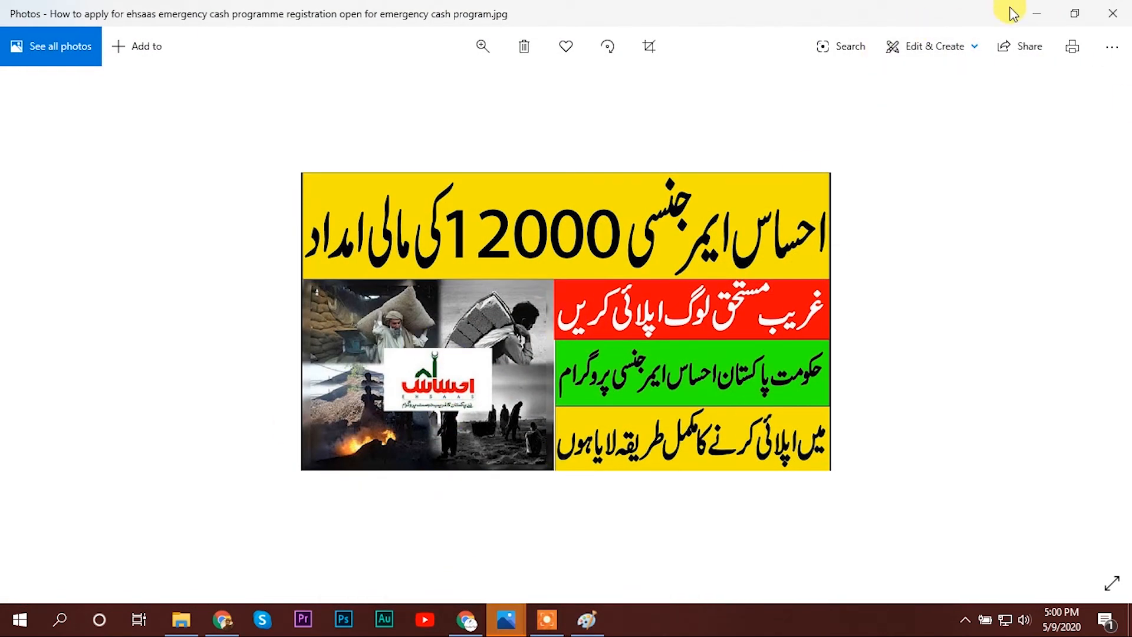
pyautogui.click(1037, 13)
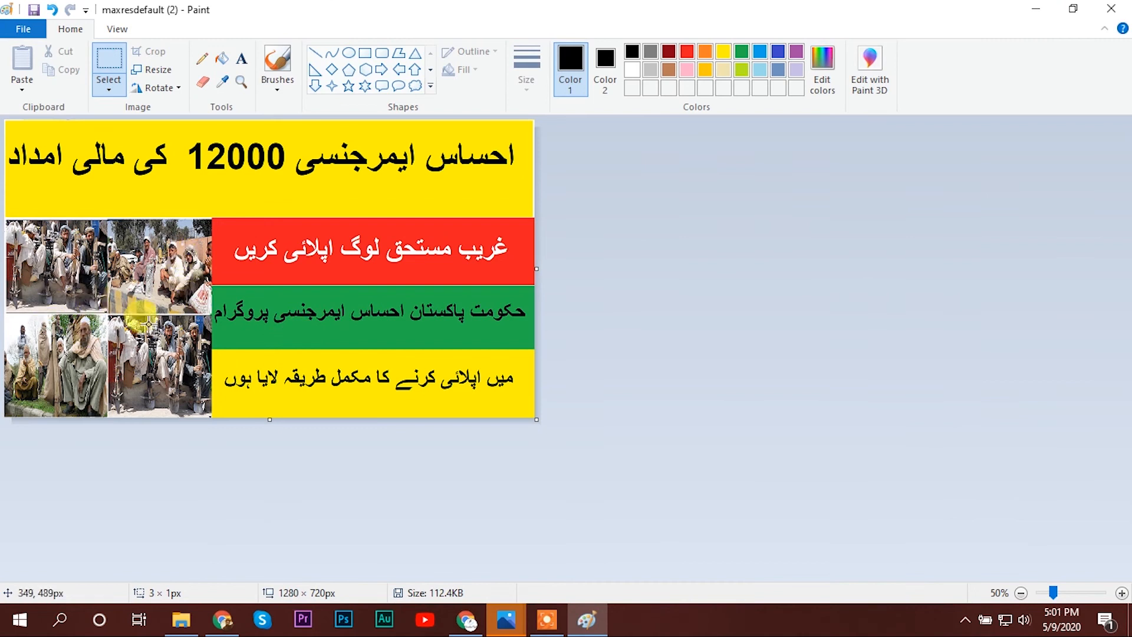
pyautogui.moveTo(470, 621)
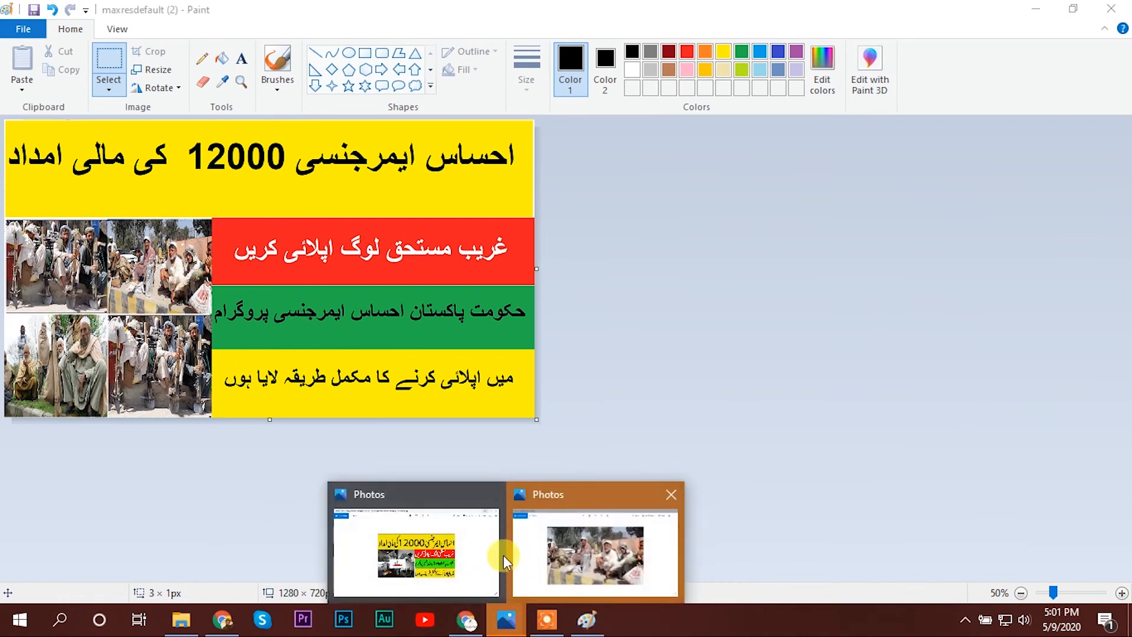
pyautogui.click(492, 552)
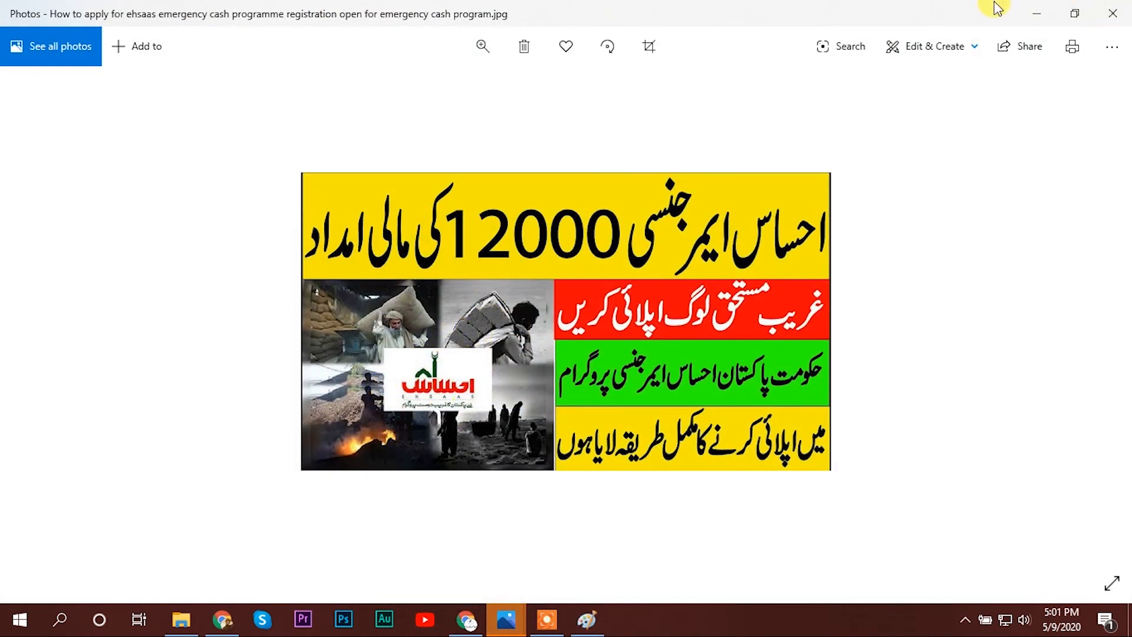
pyautogui.click(1037, 8)
# - Switch to Chrome and open the preview of ProPakistani's plain Ehsaas logo from the "ehsaas emergency program" image results
pyautogui.click(222, 619)
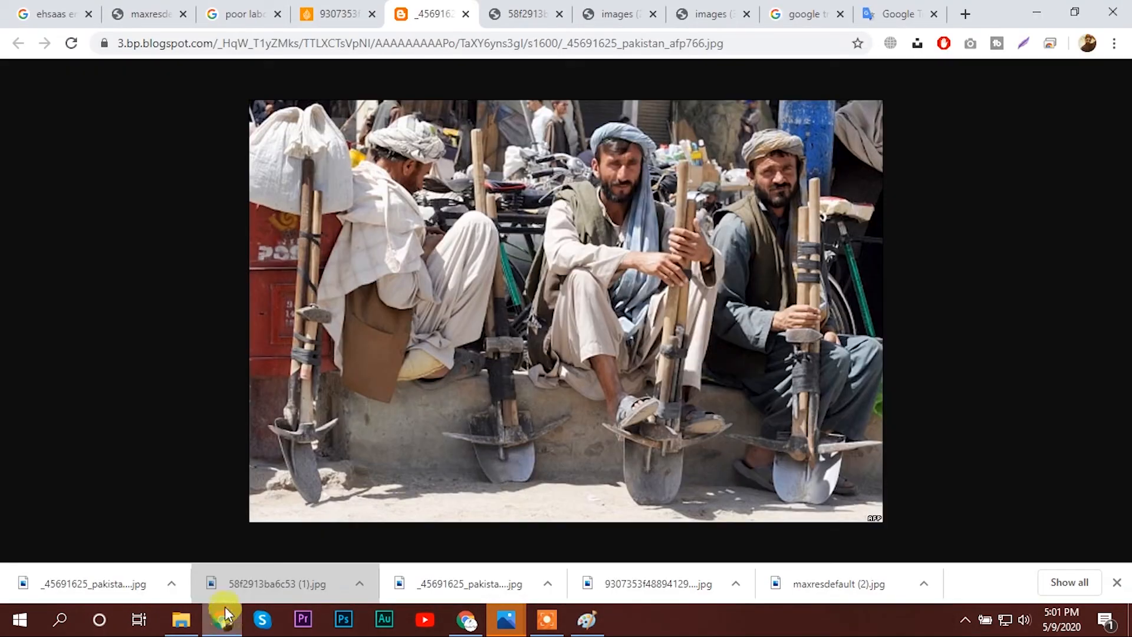
pyautogui.click(248, 8)
pyautogui.scroll(10, 141, 121)
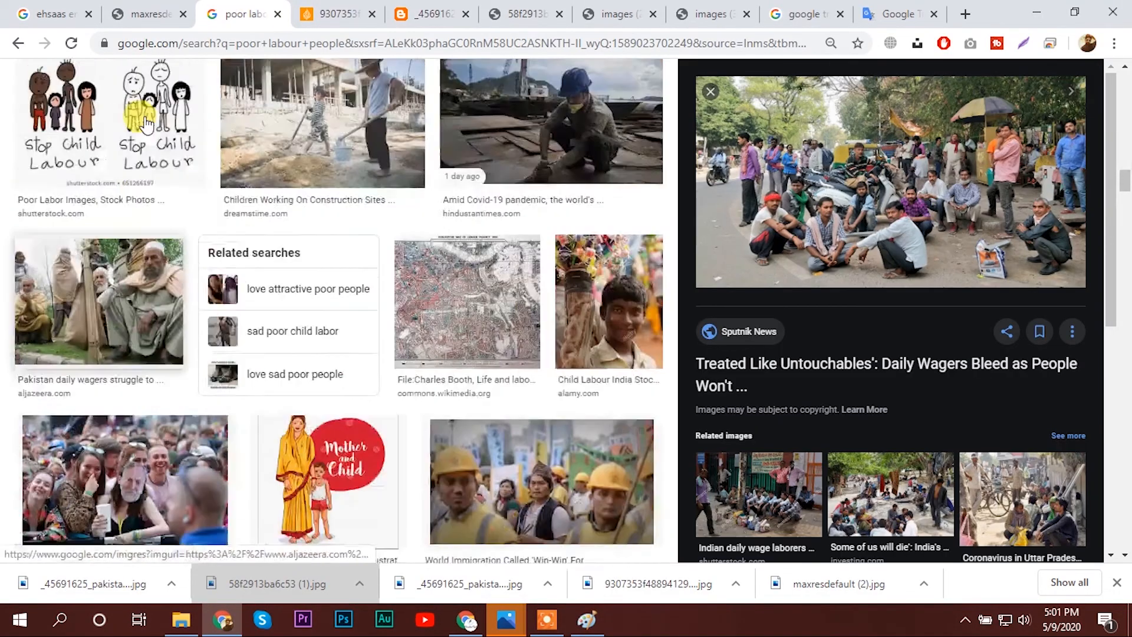
pyautogui.click(53, 14)
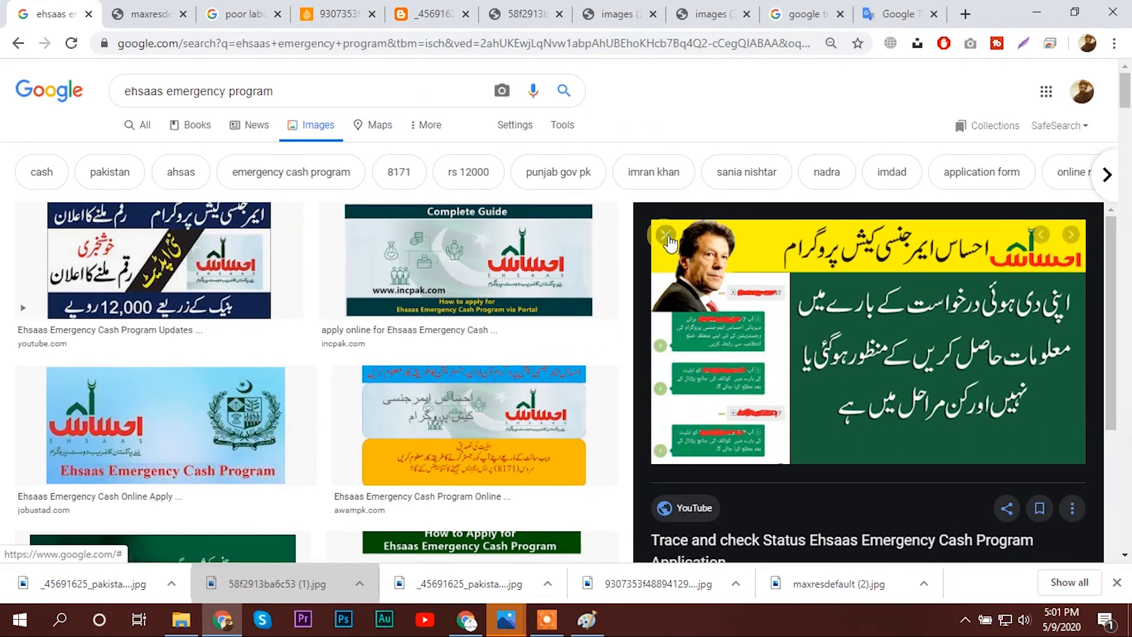
pyautogui.click(310, 125)
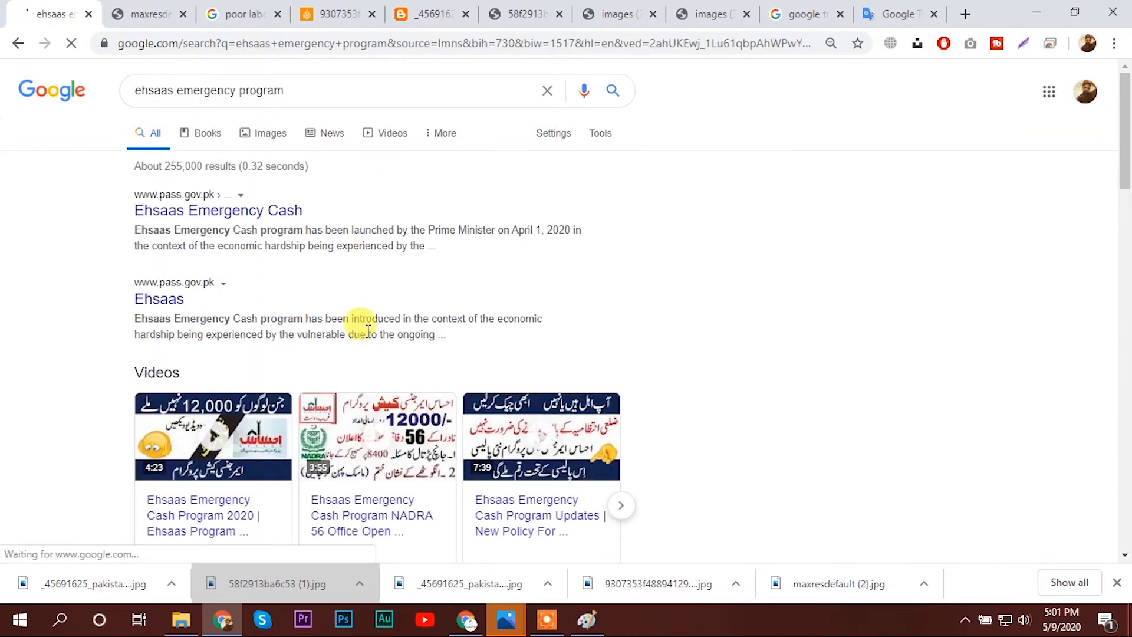
pyautogui.click(271, 137)
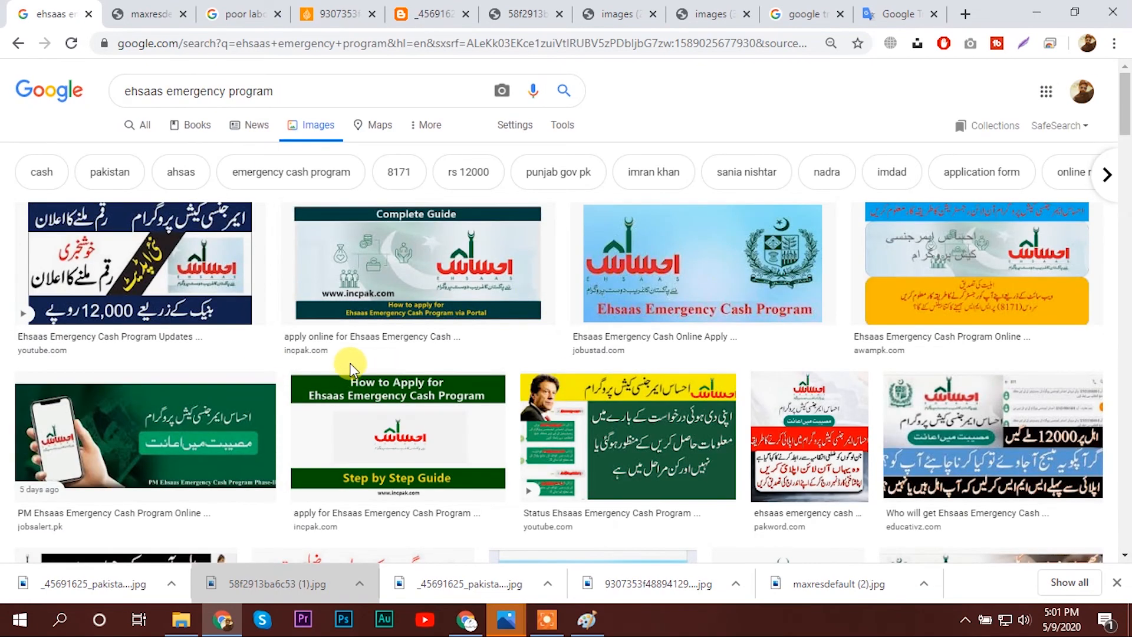
pyautogui.scroll(-5, 276, 307)
pyautogui.scroll(-15, 275, 306)
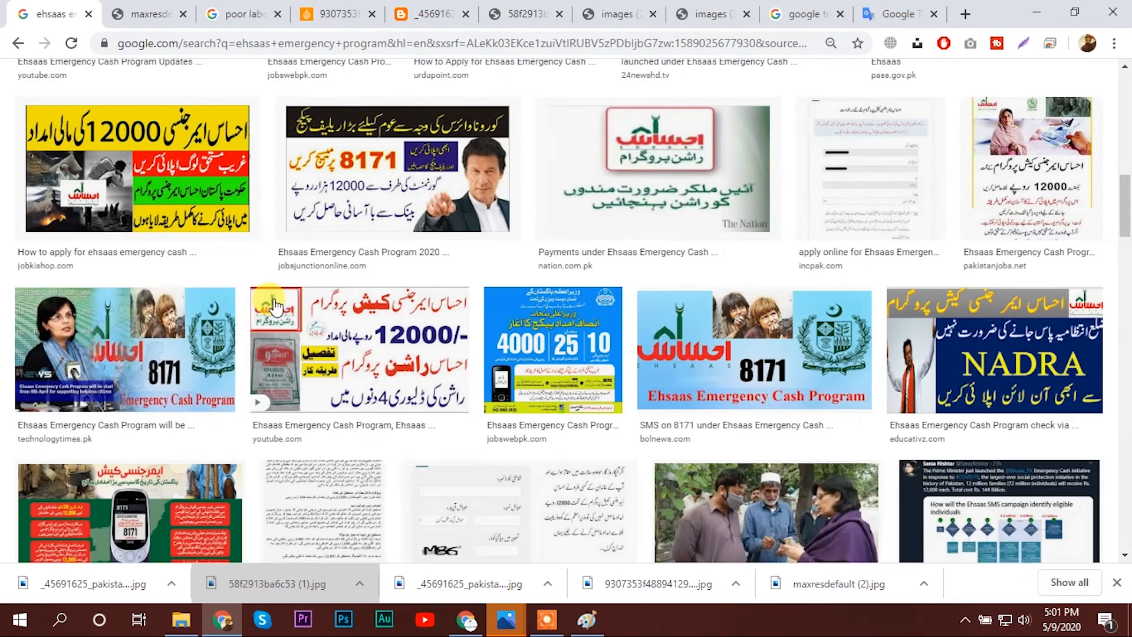
pyautogui.scroll(20, 274, 299)
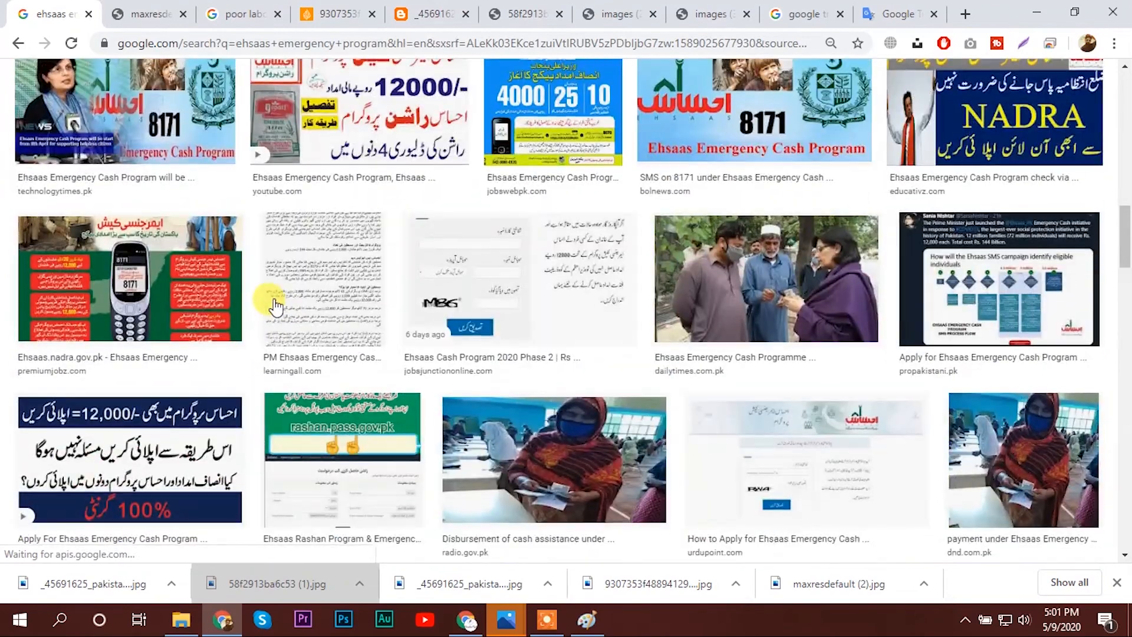
pyautogui.scroll(-5, 265, 298)
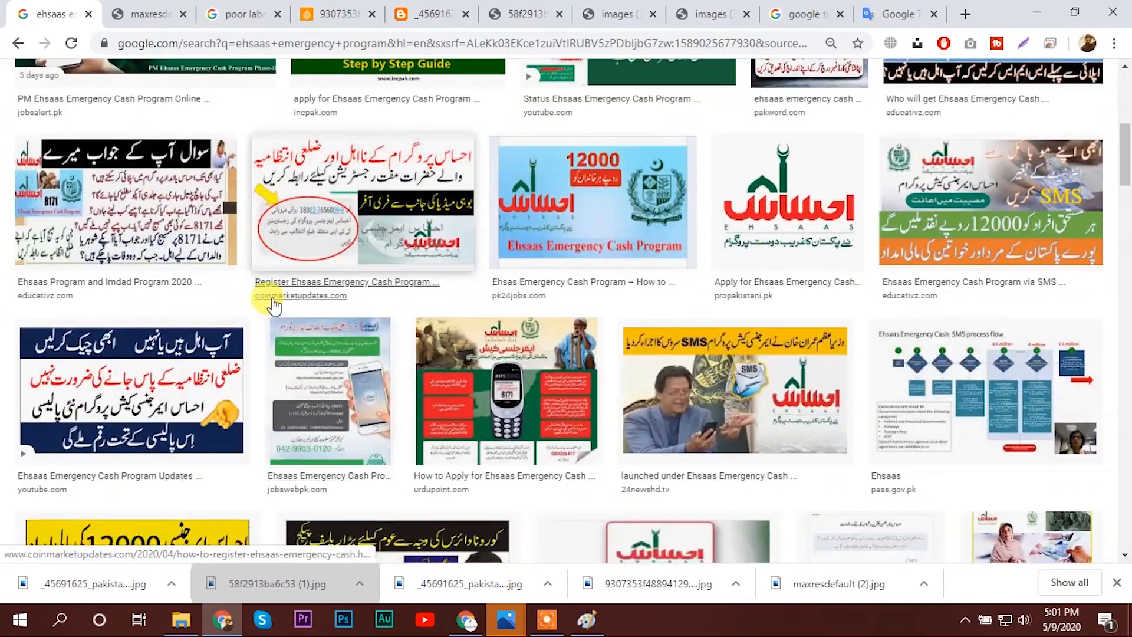
pyautogui.scroll(2, 266, 298)
pyautogui.click(817, 324)
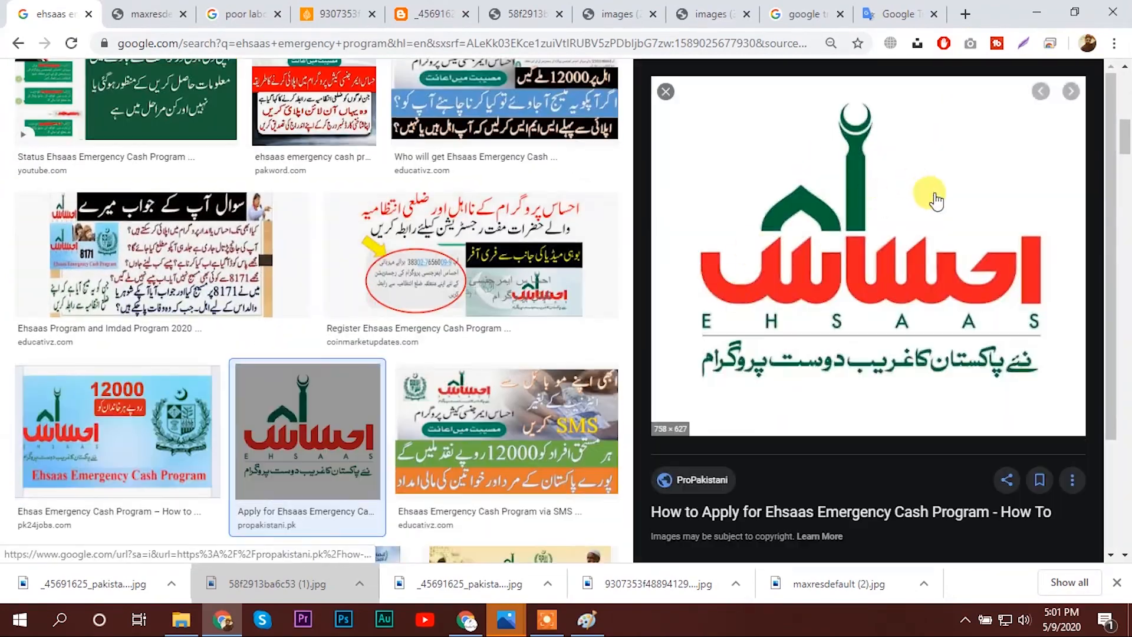
# - Open the Ehsaas logo image in a new tab and save it to the computer
pyautogui.rightClick(817, 246)
pyautogui.click(900, 419)
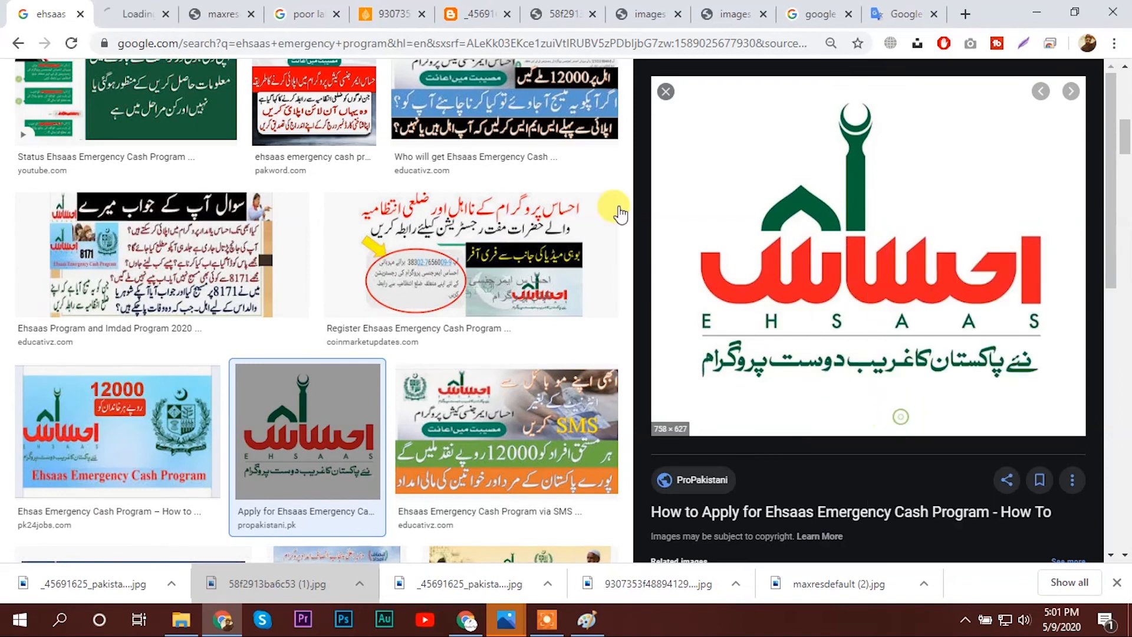
pyautogui.click(184, 12)
pyautogui.rightClick(540, 177)
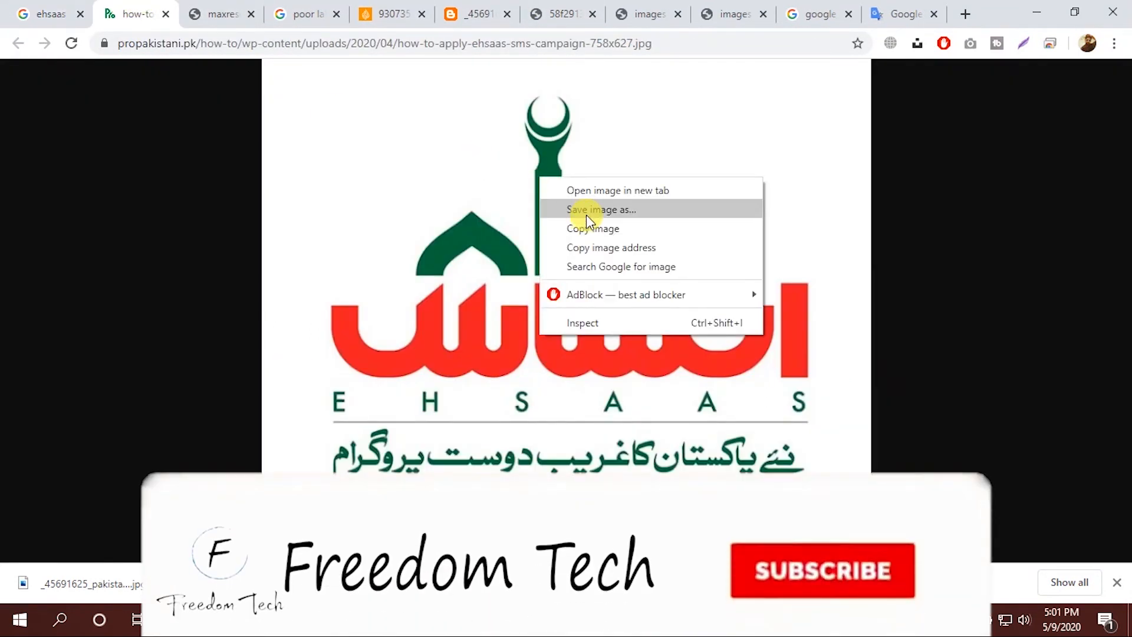
pyautogui.click(590, 210)
pyautogui.click(417, 466)
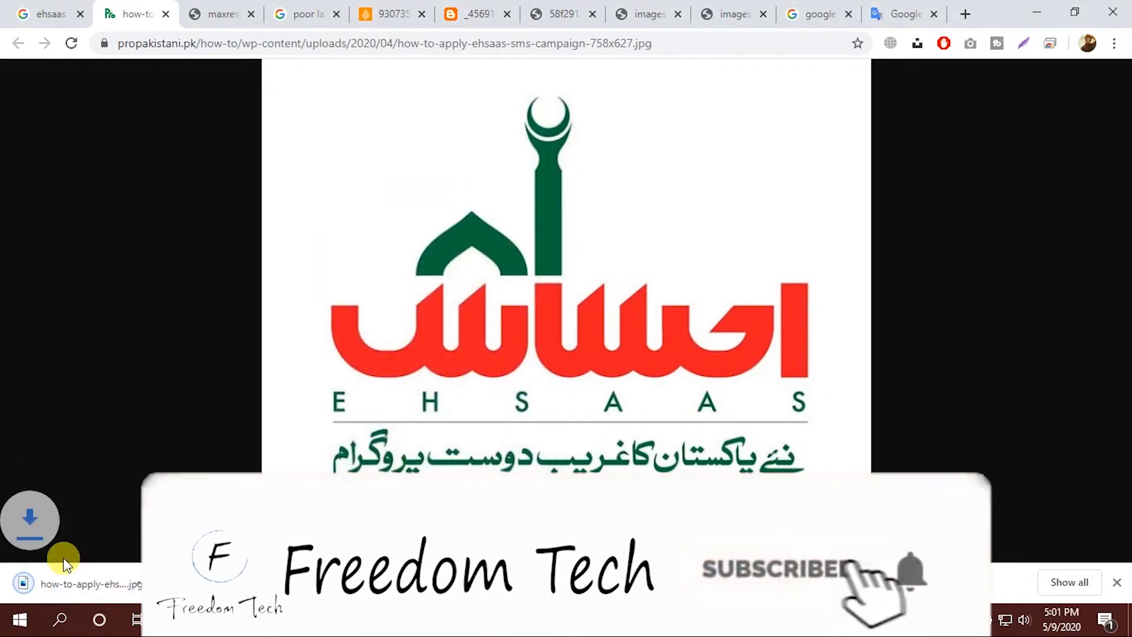
# - Switch back to Paint and paste the downloaded Ehsaas logo image from Downloads into the thumbnail
pyautogui.click(348, 620)
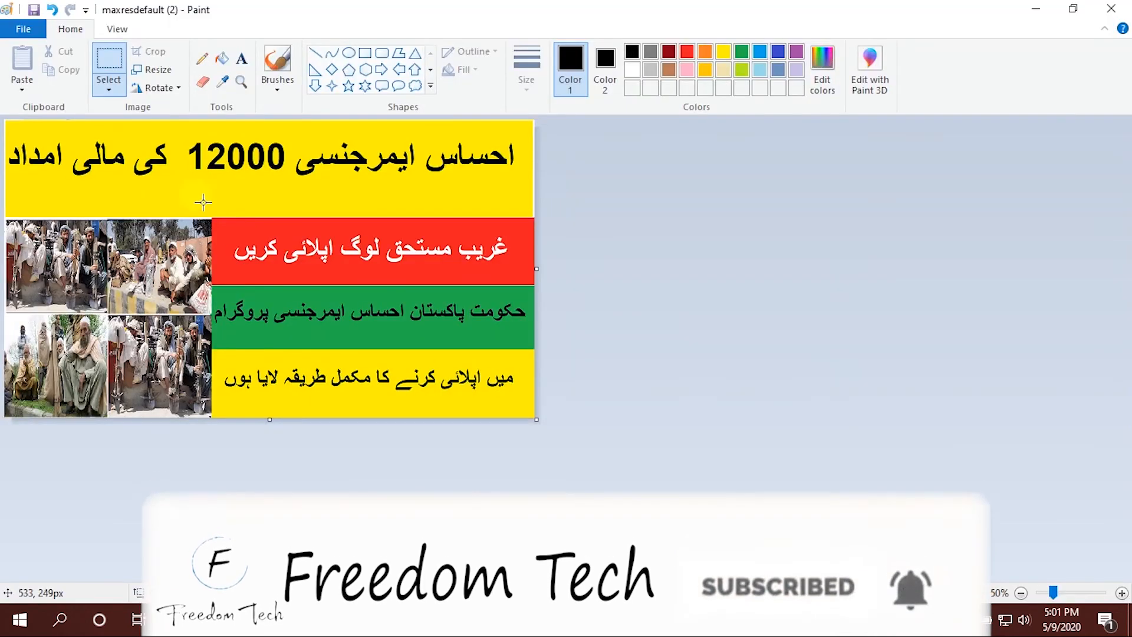
pyautogui.click(23, 88)
pyautogui.click(55, 126)
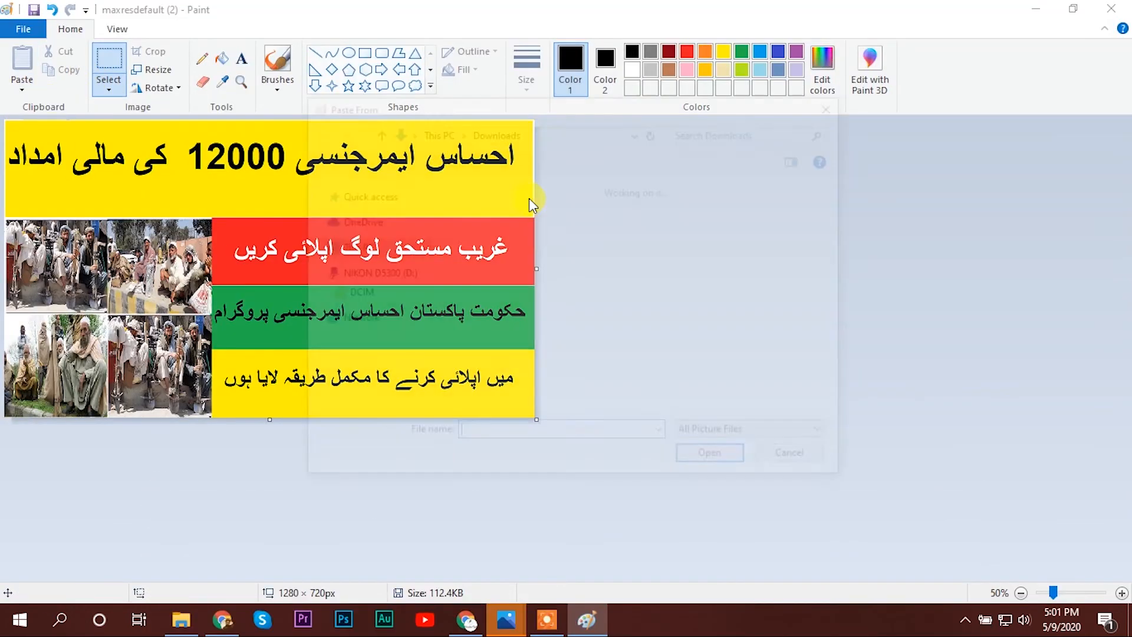
pyautogui.click(484, 254)
pyautogui.click(716, 461)
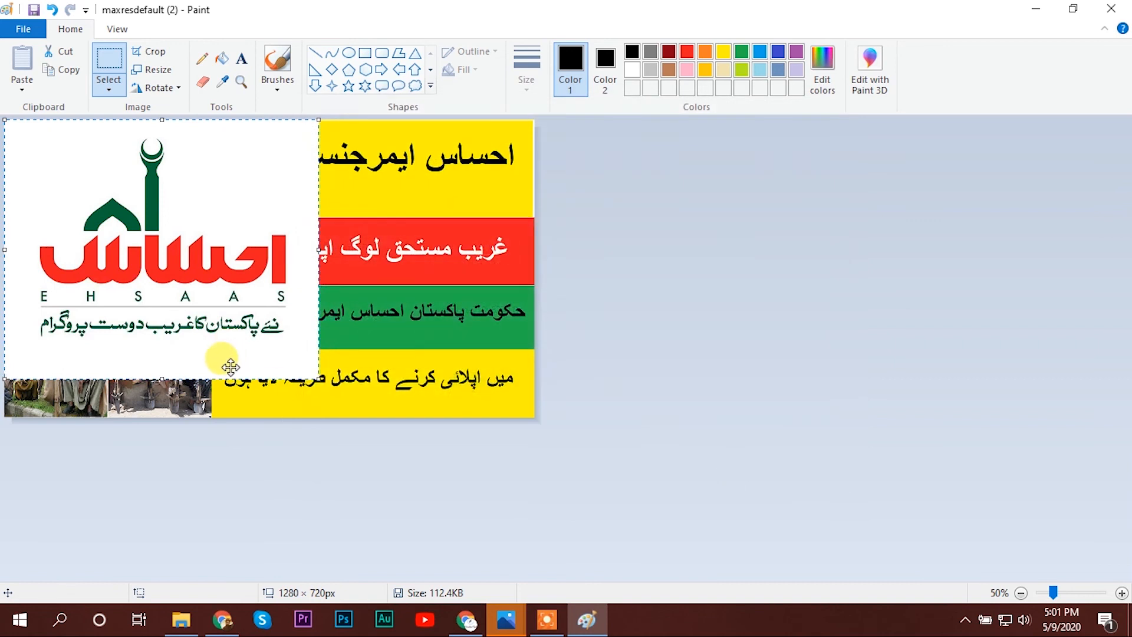
# - Shrink the Ehsaas logo to a small rectangle and centre it over the meeting point of the four photos
pyautogui.moveTo(268, 302); pyautogui.dragTo(347, 348)
pyautogui.moveTo(392, 422); pyautogui.dragTo(275, 296)
pyautogui.moveTo(210, 236); pyautogui.dragTo(210, 264)
pyautogui.moveTo(268, 319); pyautogui.dragTo(209, 280)
pyautogui.moveTo(148, 230); pyautogui.dragTo(115, 296)
pyautogui.moveTo(158, 342); pyautogui.dragTo(158, 343)
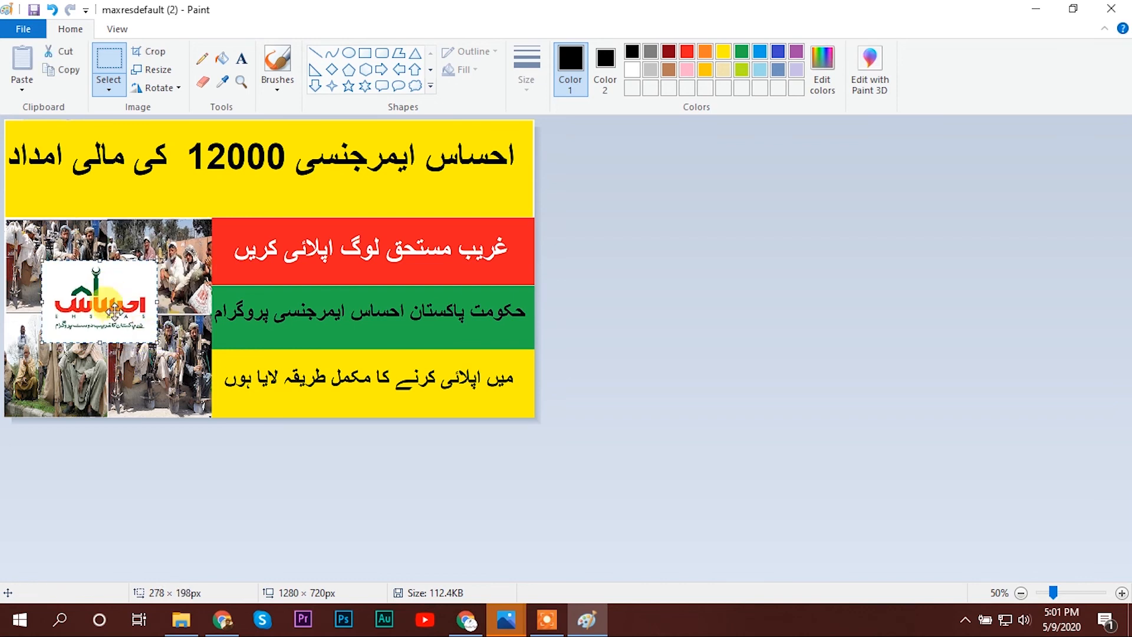
pyautogui.moveTo(105, 302); pyautogui.dragTo(114, 310)
pyautogui.moveTo(155, 344); pyautogui.dragTo(122, 317)
pyautogui.click(386, 319)
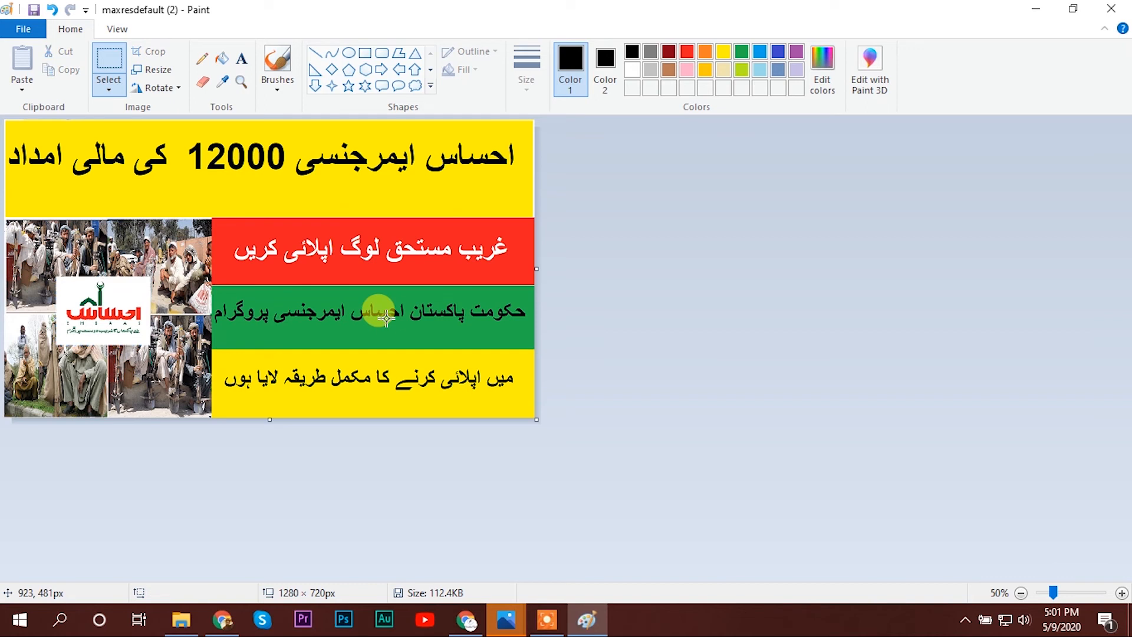